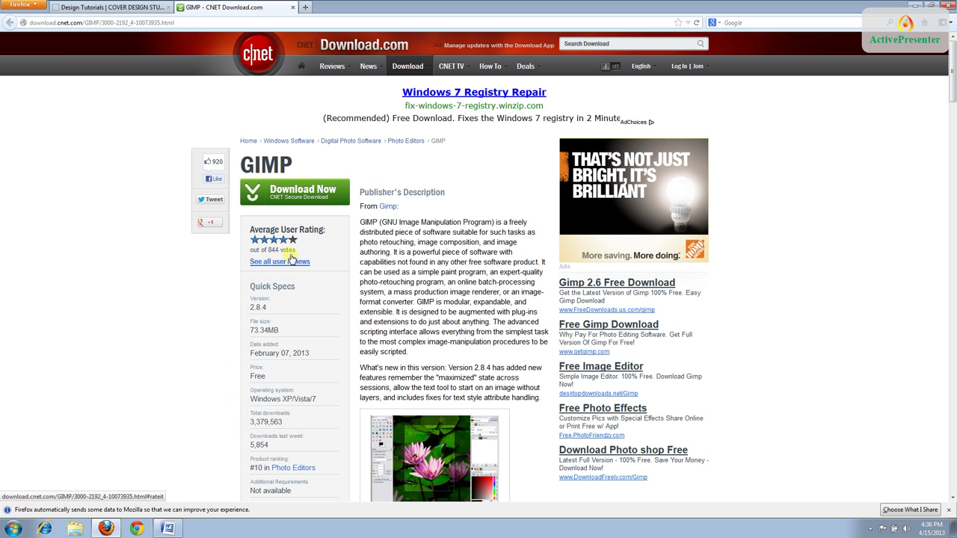
Download the GIMP 2.8.4 installer to disk, then run it and allow it to make changes.
{"action": "left_click", "coordinate": [294, 194]}
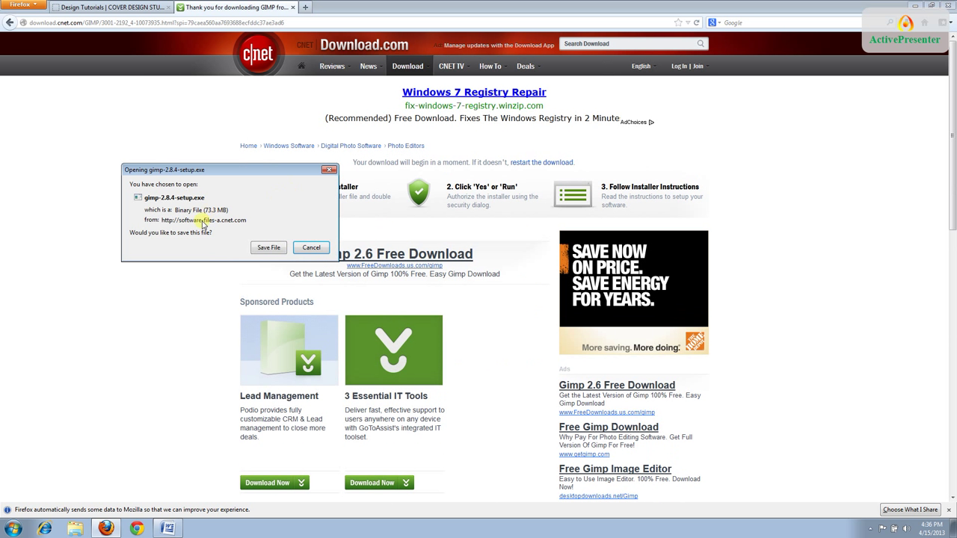
{"action": "left_click", "coordinate": [260, 250]}
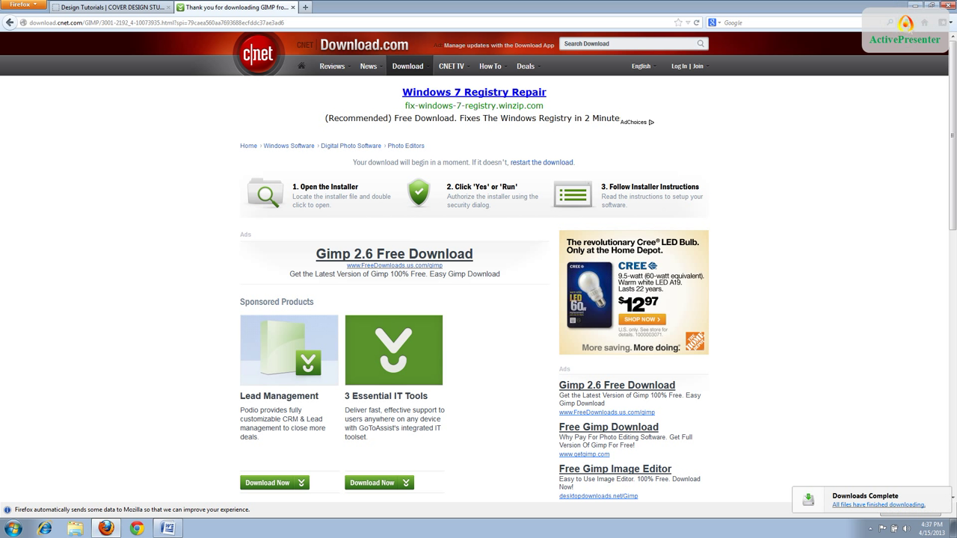
{"action": "left_click", "coordinate": [866, 59]}
{"action": "left_click", "coordinate": [509, 273]}
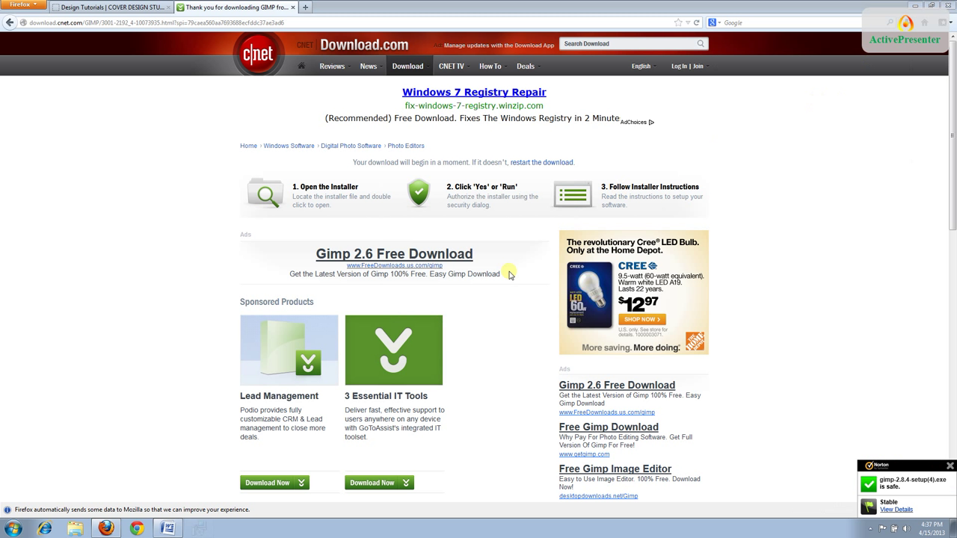
{"action": "left_click", "coordinate": [511, 274]}
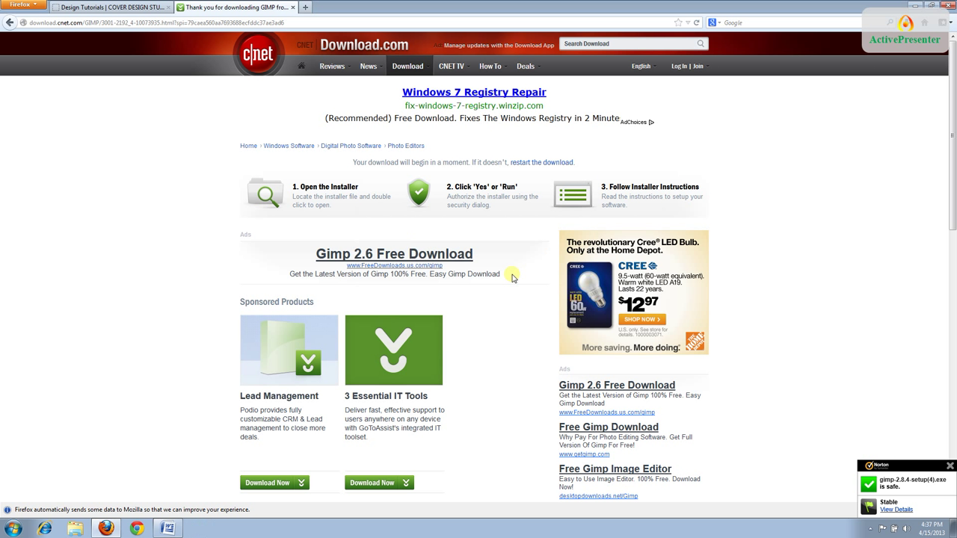
Accept the setup language, install GIMP 2.8 with default settings, and finish the wizard.
{"action": "left_click", "coordinate": [489, 285]}
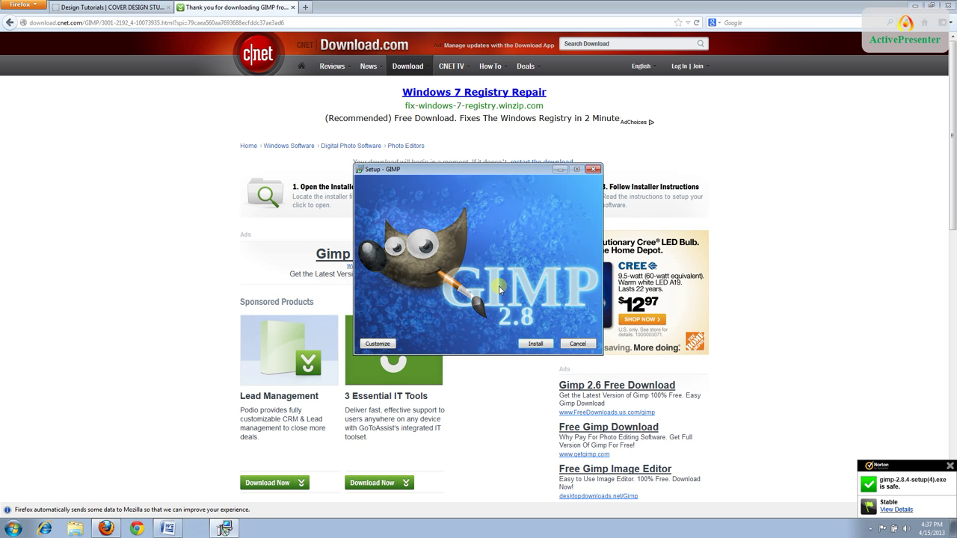
{"action": "left_click", "coordinate": [536, 343]}
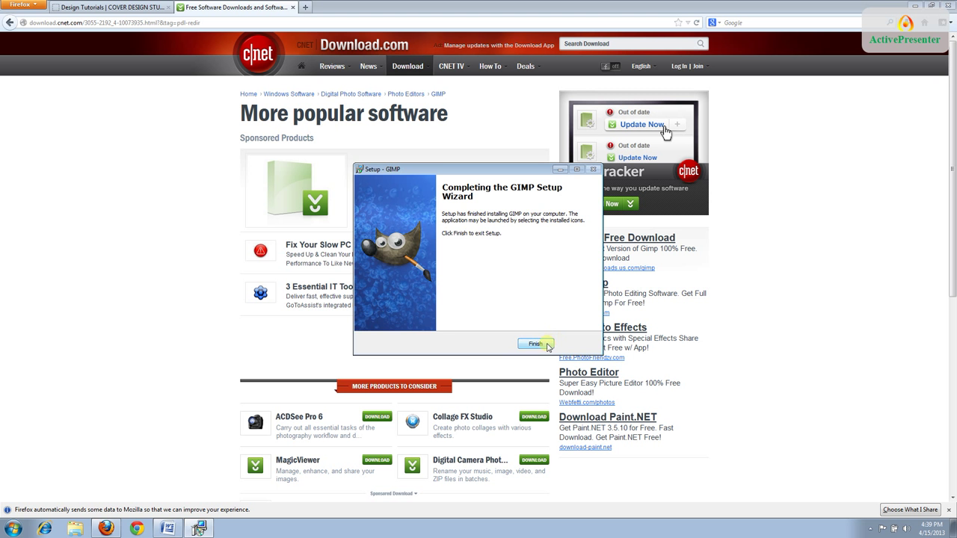
{"action": "left_click", "coordinate": [544, 343]}
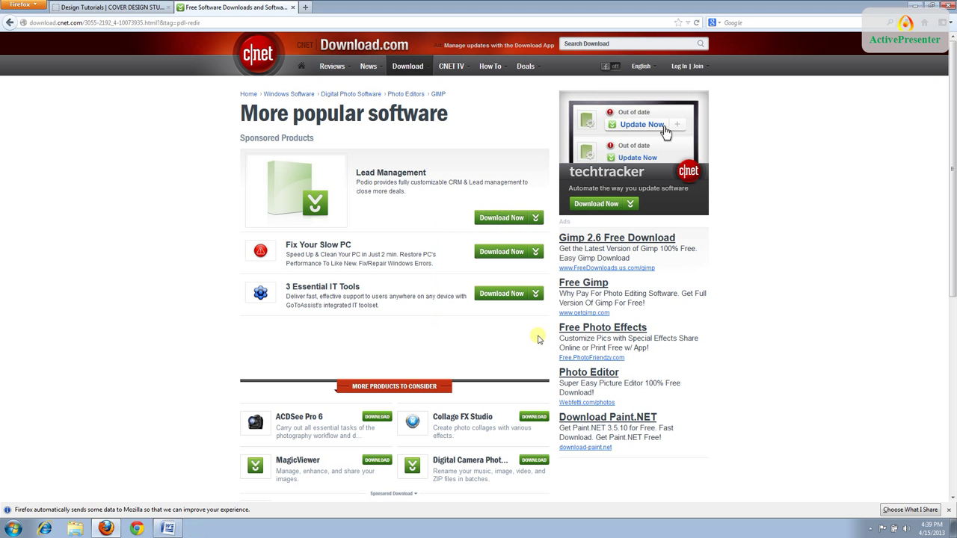
Minimize Firefox, launch GIMP 2 from the Start menu, and maximize its image window.
{"action": "left_click", "coordinate": [914, 5]}
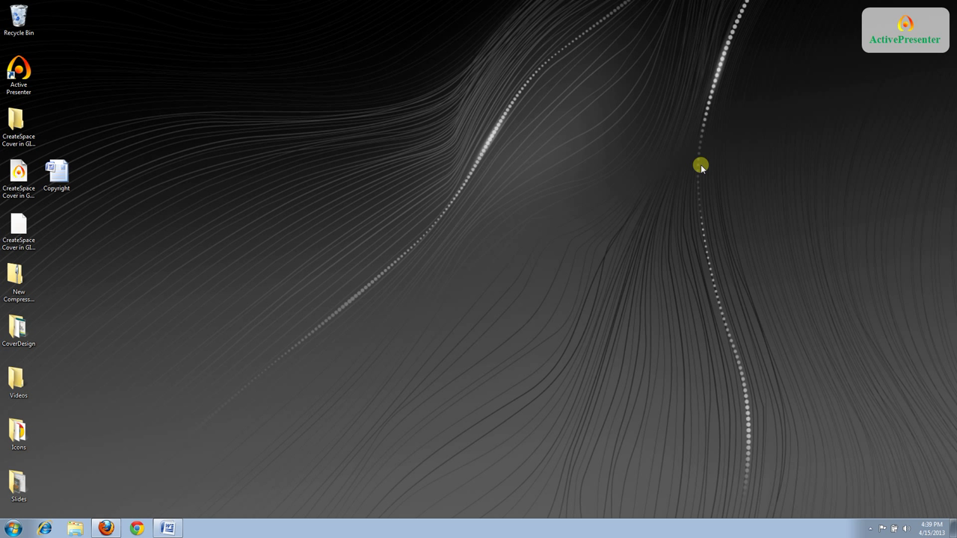
{"action": "left_click", "coordinate": [13, 529]}
{"action": "left_click", "coordinate": [45, 336]}
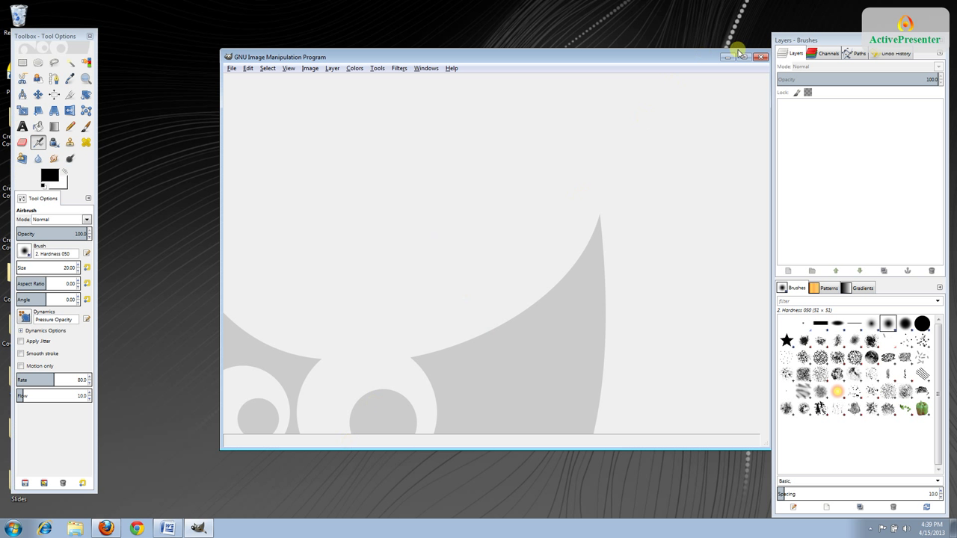
{"action": "left_click", "coordinate": [745, 58]}
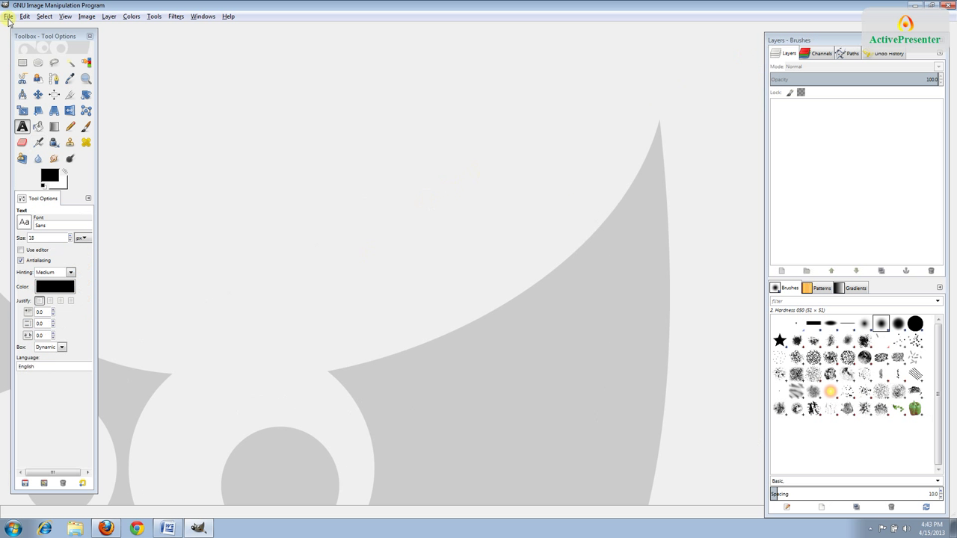
Open ExampleFront.xcf from the Desktop's CoverDesign folder.
{"action": "left_click", "coordinate": [8, 16]}
{"action": "left_click", "coordinate": [13, 49]}
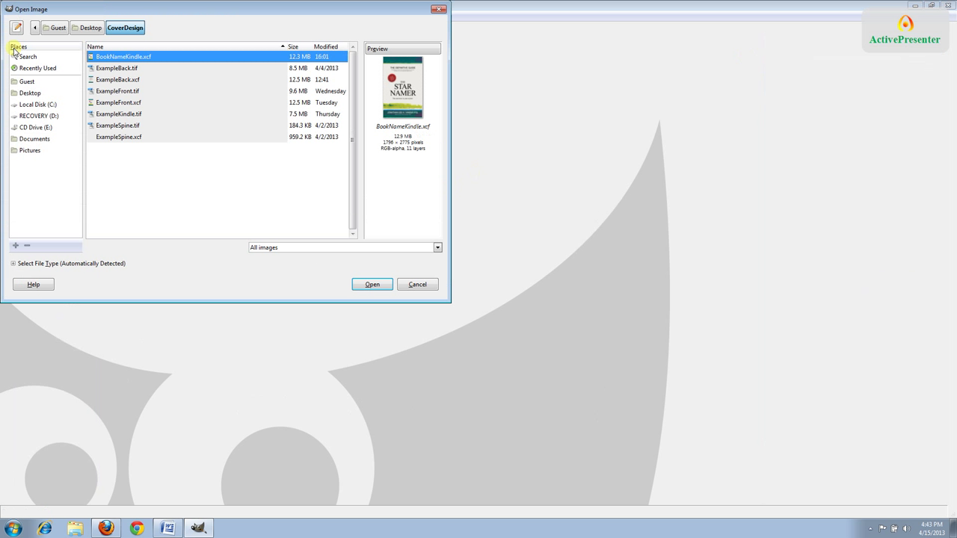
{"action": "left_click", "coordinate": [91, 30]}
{"action": "double_click", "coordinate": [113, 56]}
{"action": "left_click", "coordinate": [136, 105]}
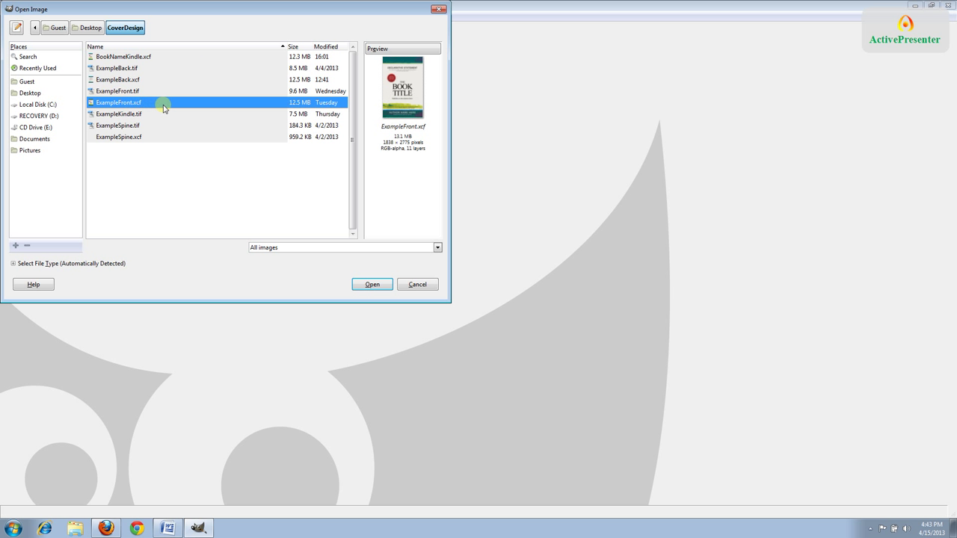
{"action": "double_click", "coordinate": [164, 108]}
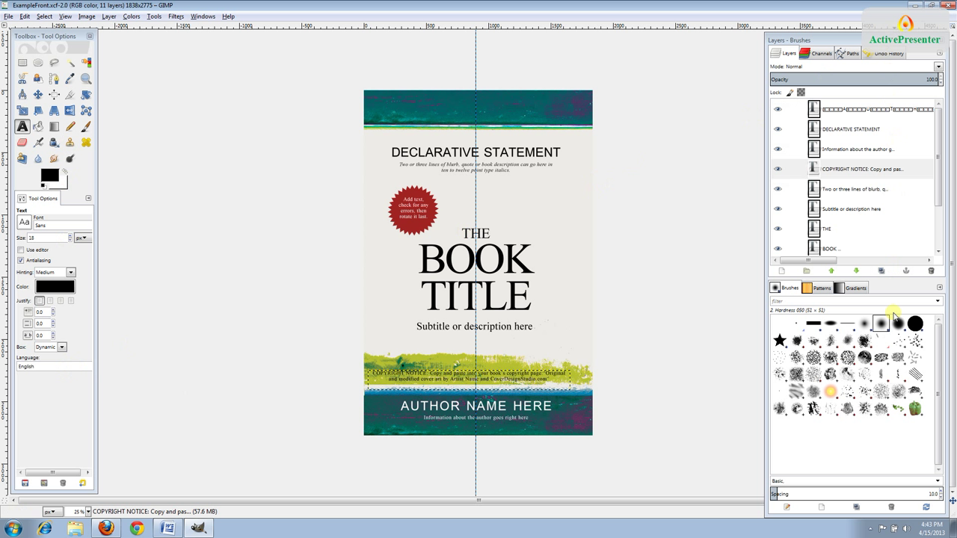
Switch the status-bar measurement unit to inches.
{"action": "left_click", "coordinate": [202, 16]}
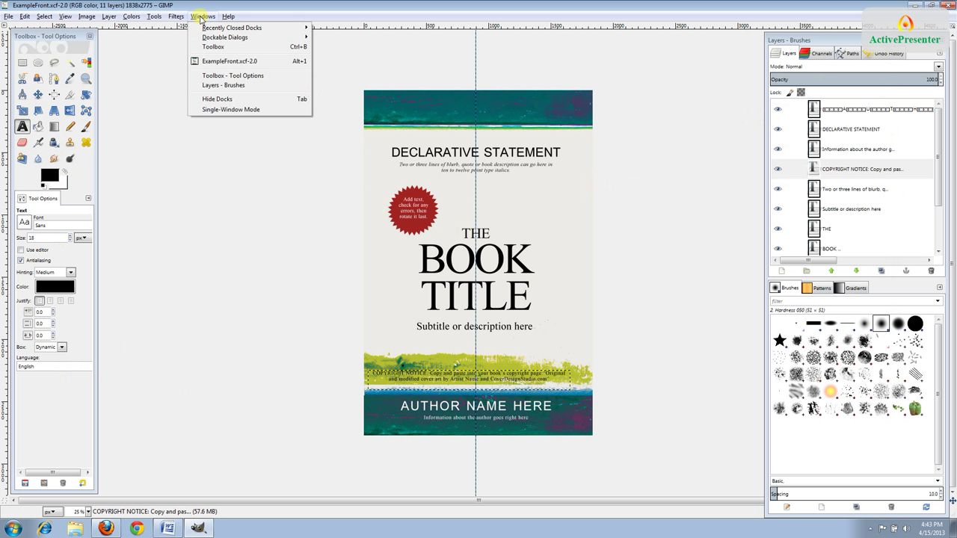
{"action": "mouse_move", "coordinate": [200, 40]}
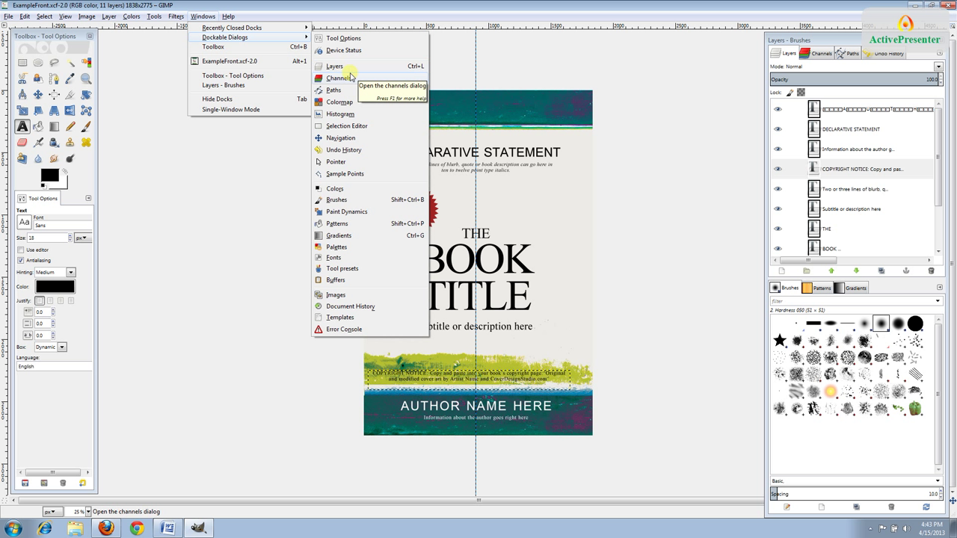
{"action": "key", "text": "Escape"}
{"action": "key", "text": "Escape"}
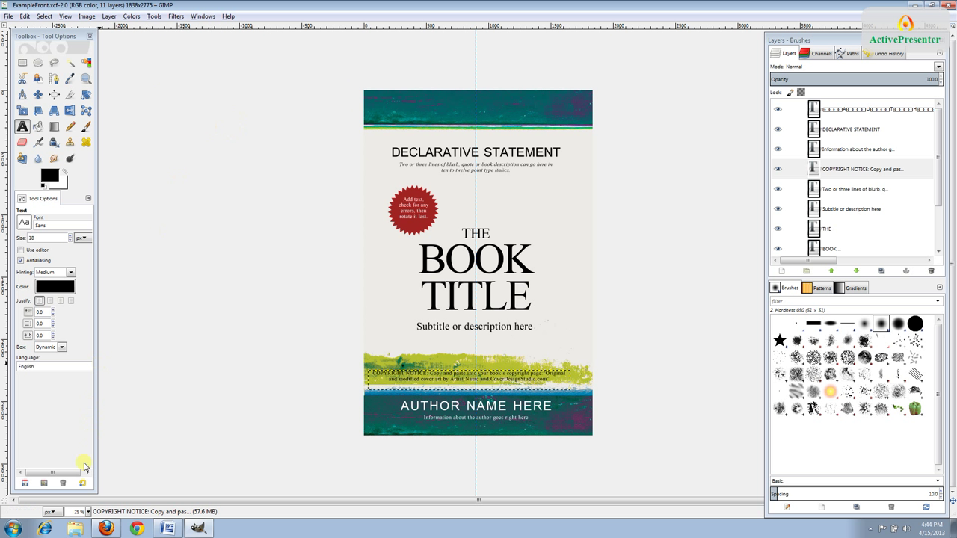
{"action": "left_click", "coordinate": [50, 512]}
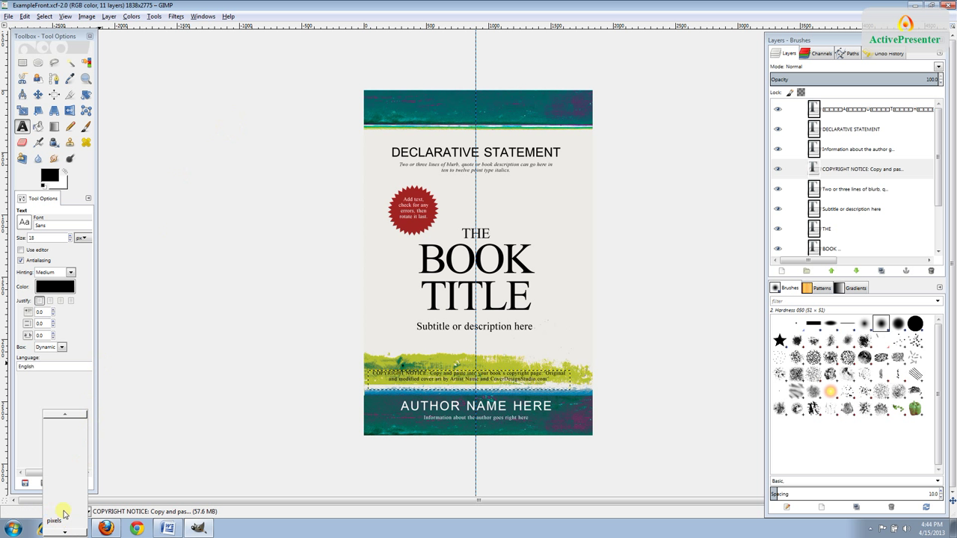
{"action": "mouse_move", "coordinate": [66, 530]}
{"action": "left_click", "coordinate": [68, 528]}
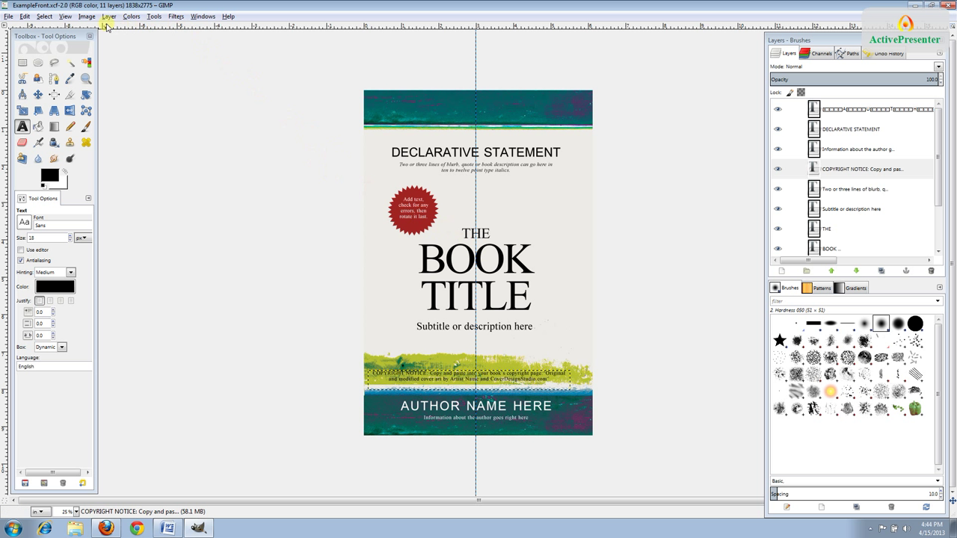
Turn off View > Show Guides to hide the cover's vertical guide line.
{"action": "left_click", "coordinate": [64, 16]}
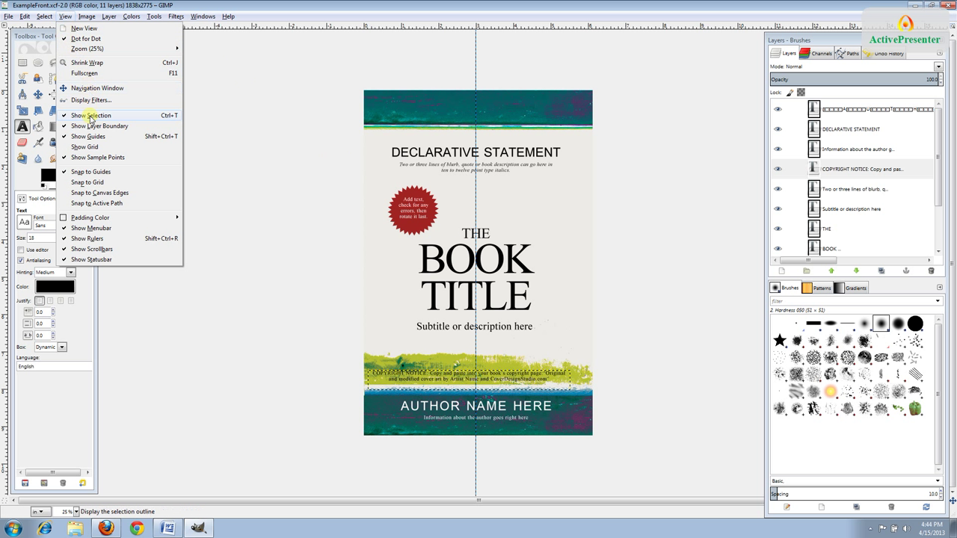
{"action": "left_click", "coordinate": [103, 137]}
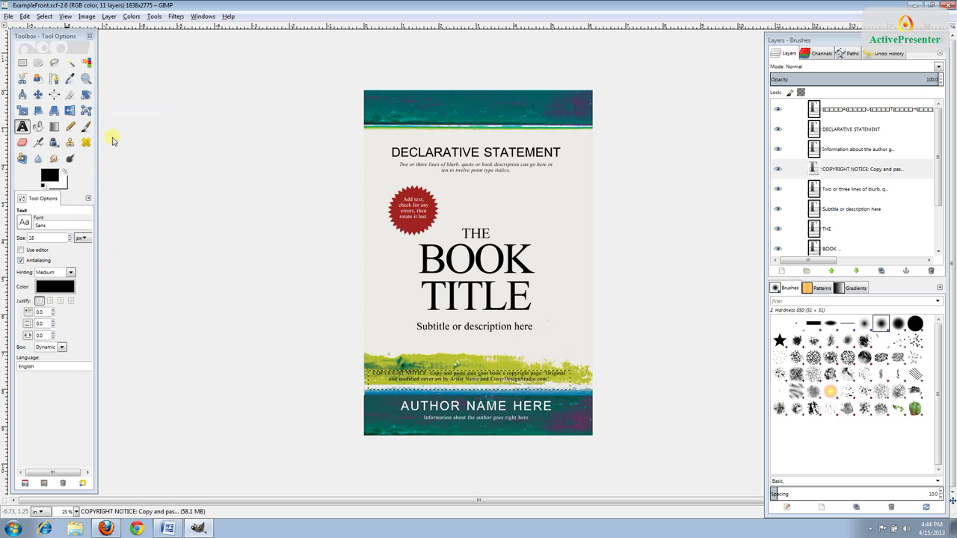
{"action": "left_click", "coordinate": [224, 166]}
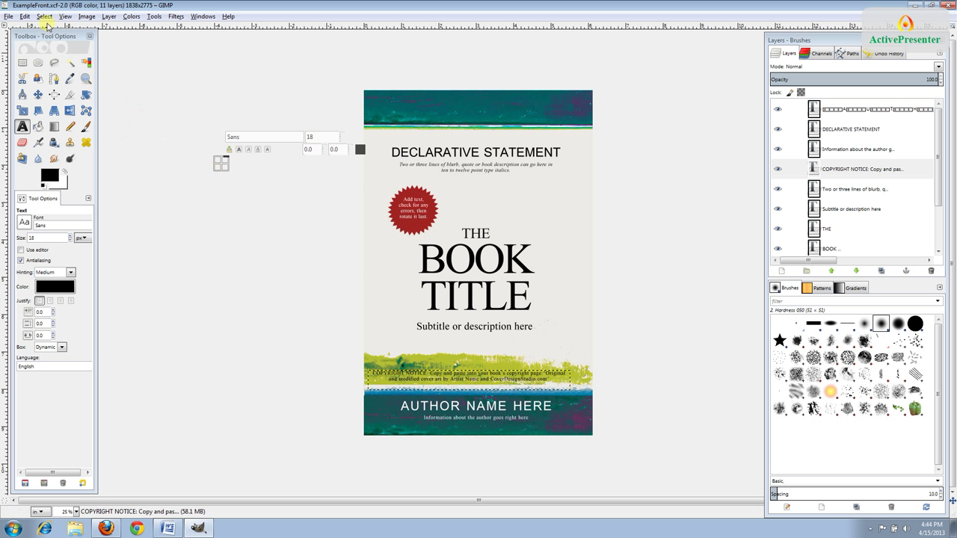
{"action": "left_click", "coordinate": [8, 17]}
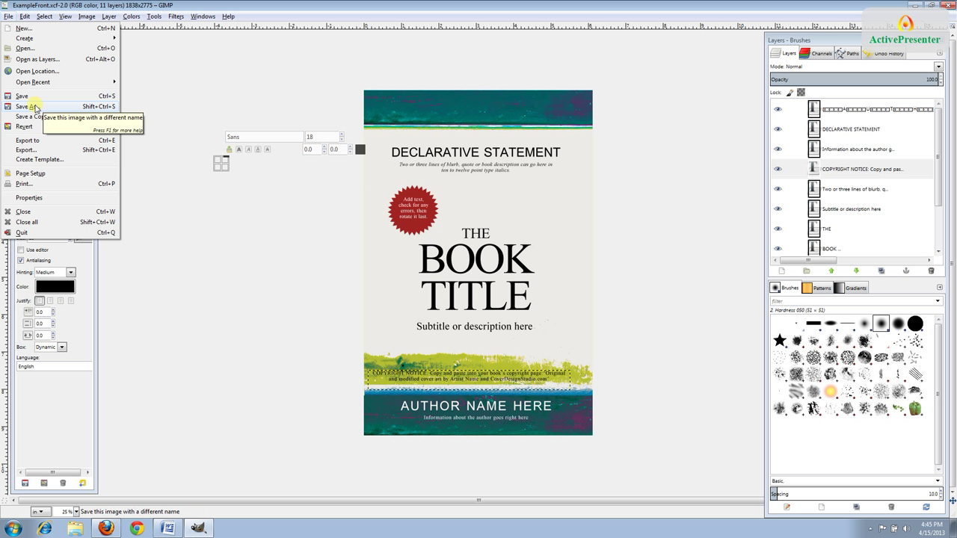
Save As TheStarNamerFront.xcf, replacing 'Example' in the name, in the CoverDesign folder.
{"action": "left_click", "coordinate": [35, 107]}
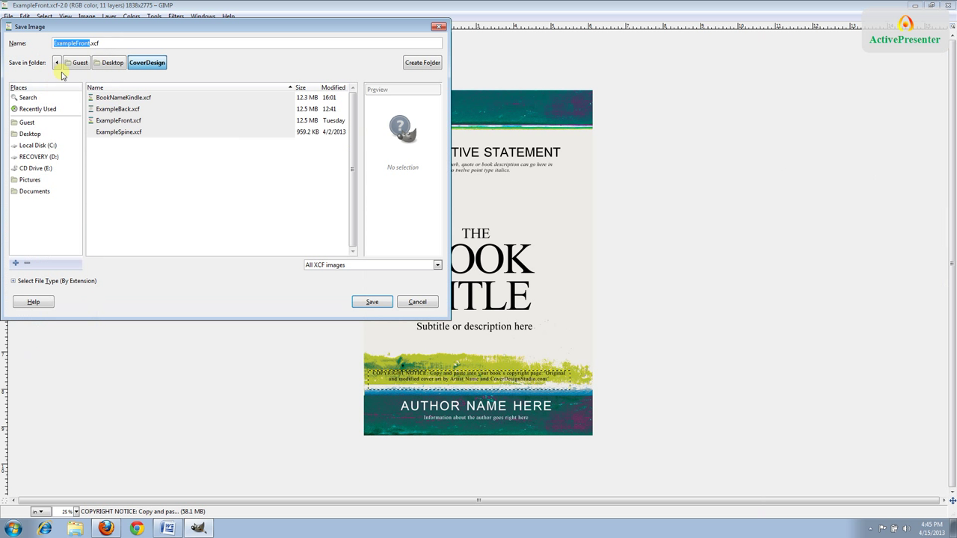
{"action": "left_click", "coordinate": [76, 43]}
{"action": "left_click_drag", "start_coordinate": [75, 44], "coordinate": [51, 43]}
{"action": "type", "text": "TheStarName"}
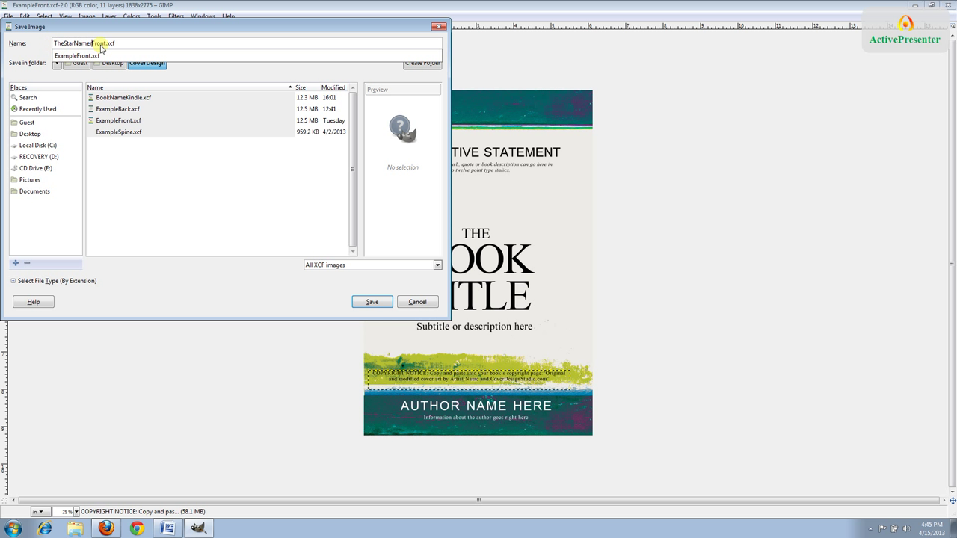
{"action": "left_click", "coordinate": [374, 303]}
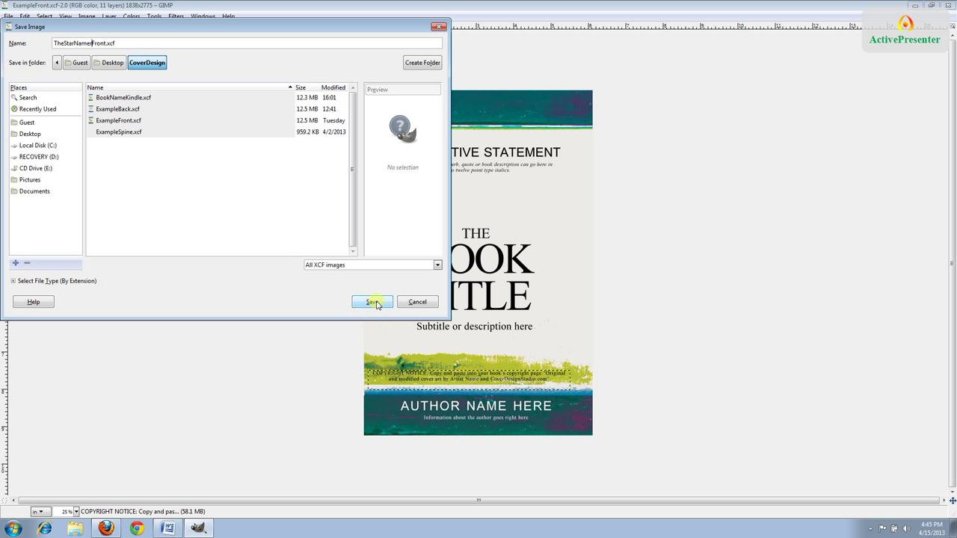
{"action": "left_click", "coordinate": [368, 305]}
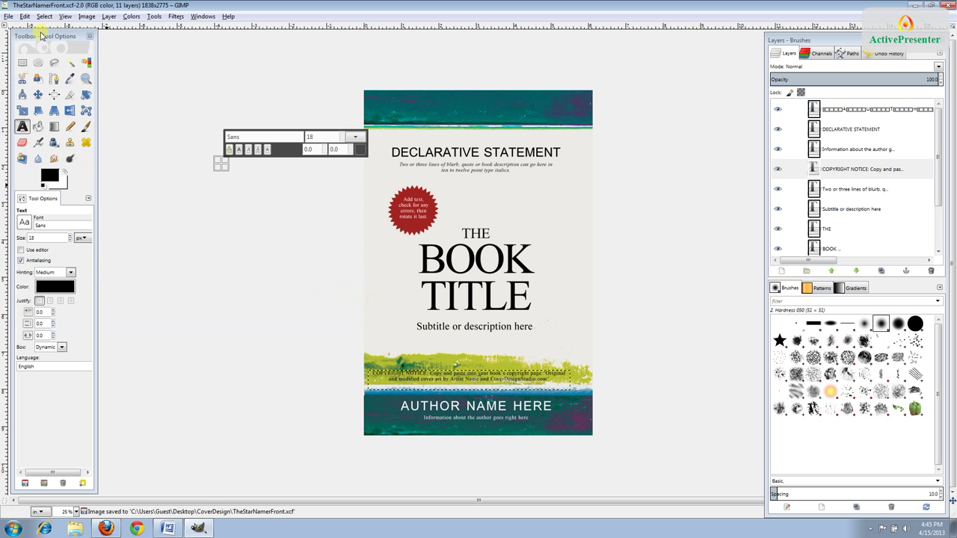
Select the Text tool and the COPYRIGHT NOTICE text layer in the Layers panel.
{"action": "left_click", "coordinate": [45, 36]}
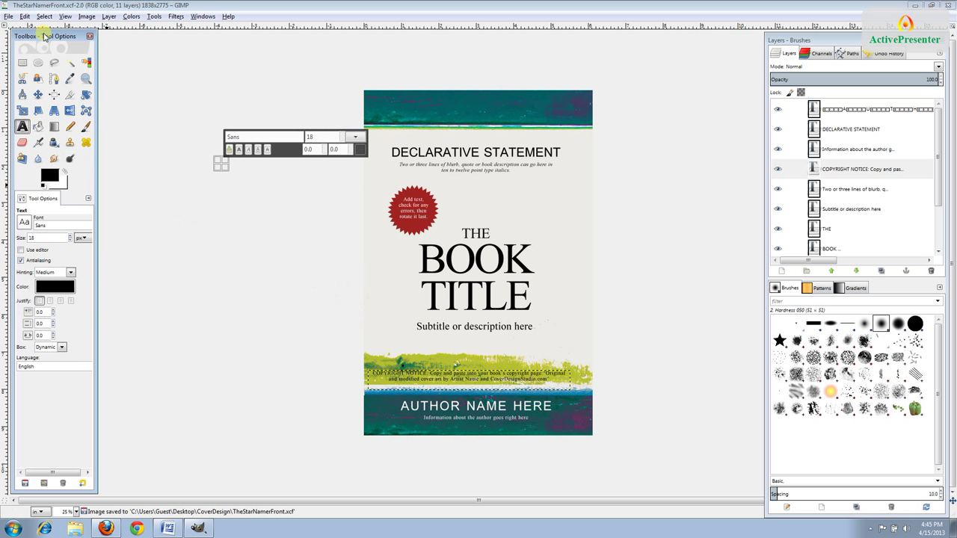
{"action": "left_click", "coordinate": [876, 112]}
{"action": "scroll", "coordinate": [940, 154], "scroll_direction": "down", "scroll_amount": 1}
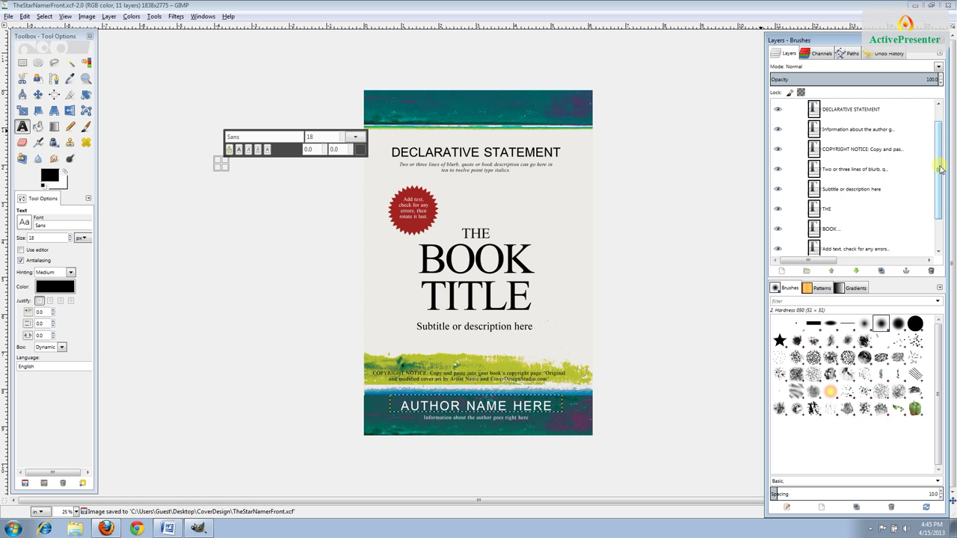
{"action": "scroll", "coordinate": [905, 112], "scroll_direction": "up", "scroll_amount": 1}
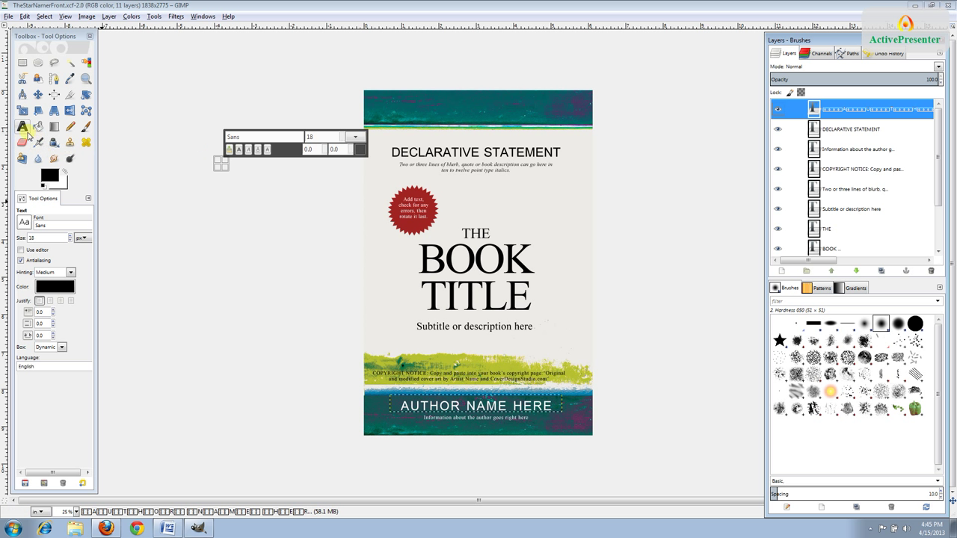
{"action": "left_click", "coordinate": [23, 128]}
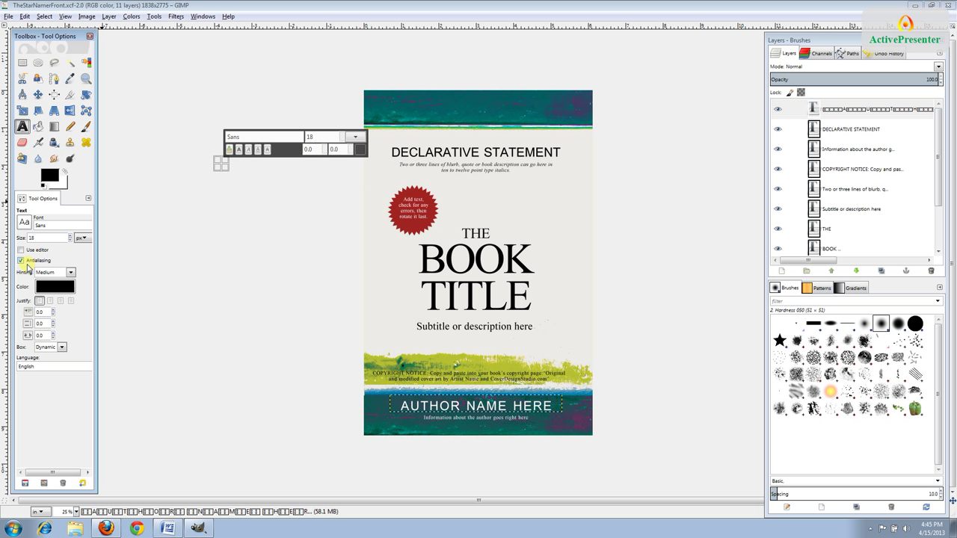
{"action": "left_click", "coordinate": [941, 181]}
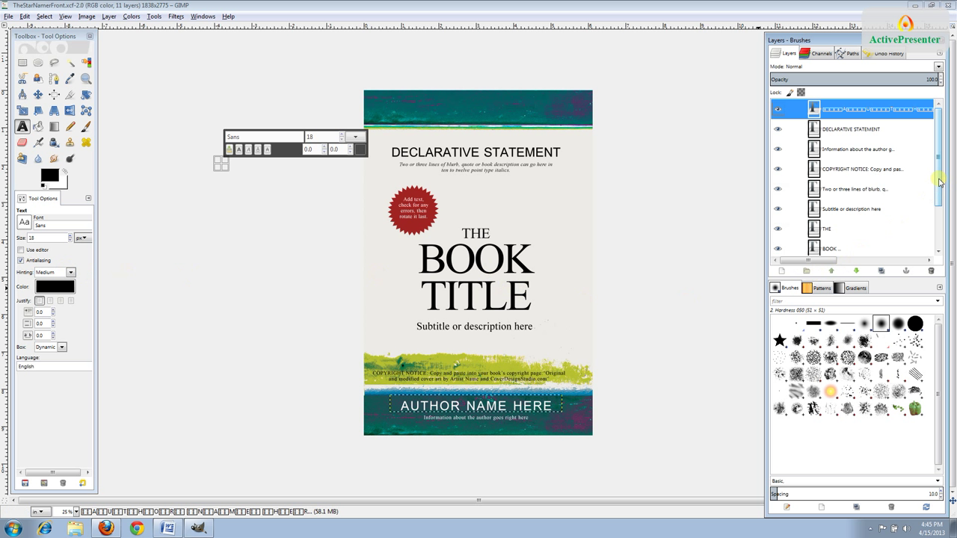
{"action": "left_click", "coordinate": [890, 171]}
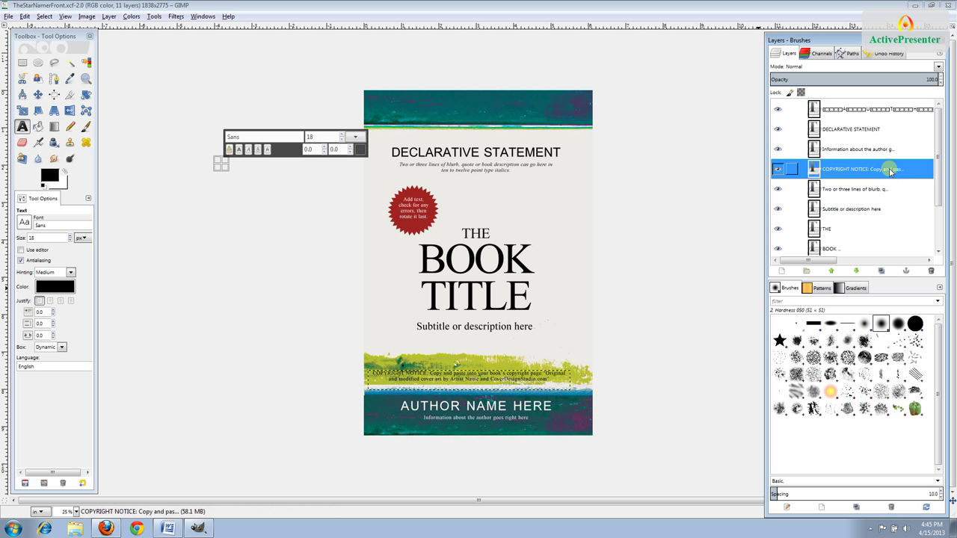
Zoom the canvas to 50% and scroll down to the copyright notice.
{"action": "left_click", "coordinate": [75, 512]}
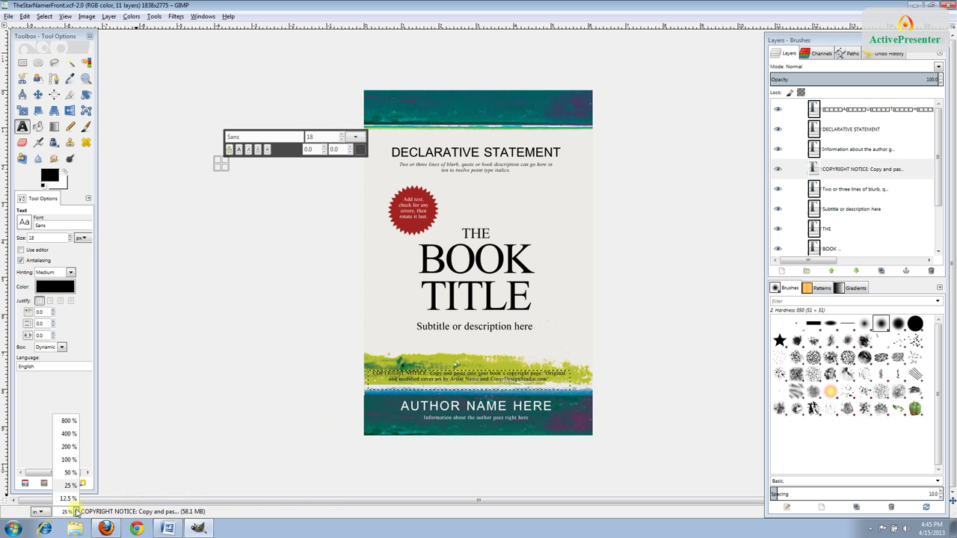
{"action": "left_click", "coordinate": [69, 473]}
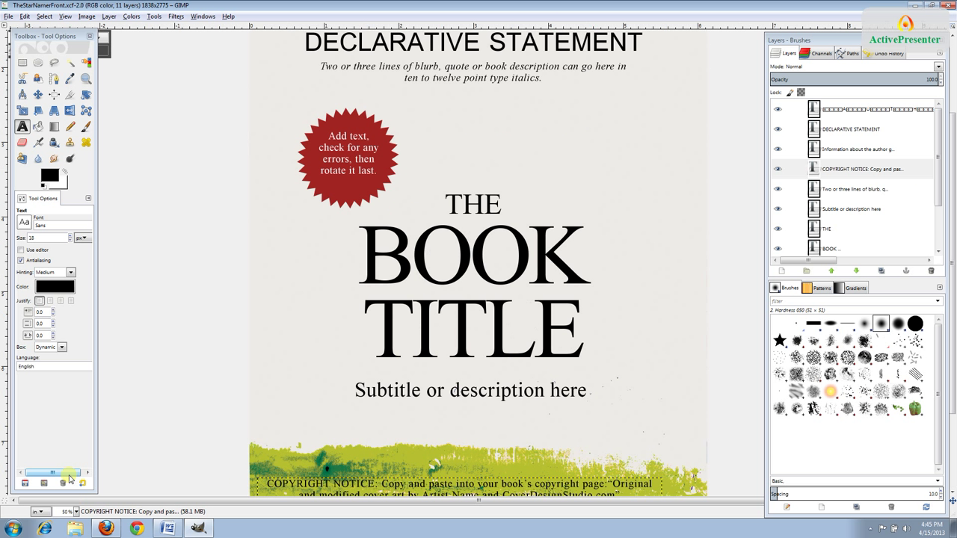
{"action": "scroll", "coordinate": [192, 302], "scroll_direction": "down", "scroll_amount": 2}
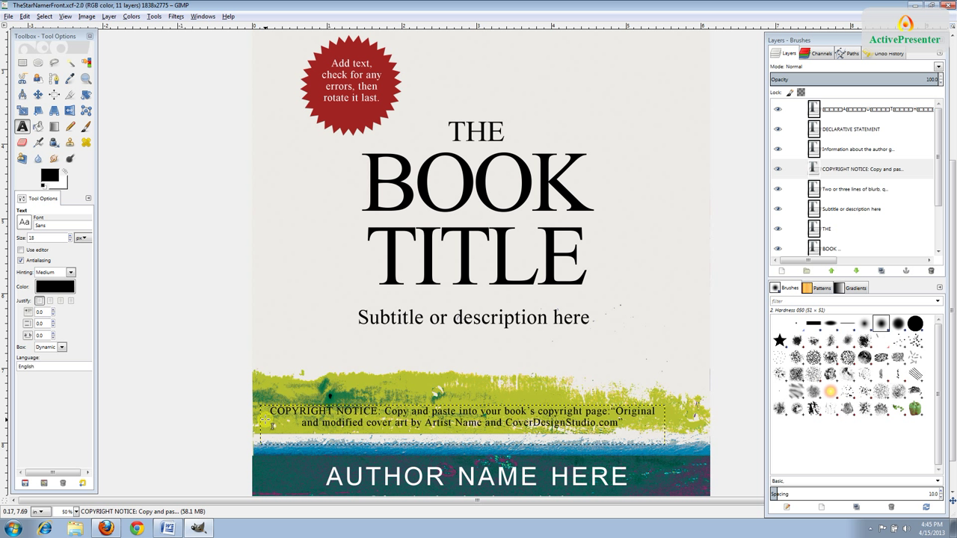
Select the credit sentence from 'Original' to '.com' in the copyright notice and copy it.
{"action": "left_click", "coordinate": [618, 423]}
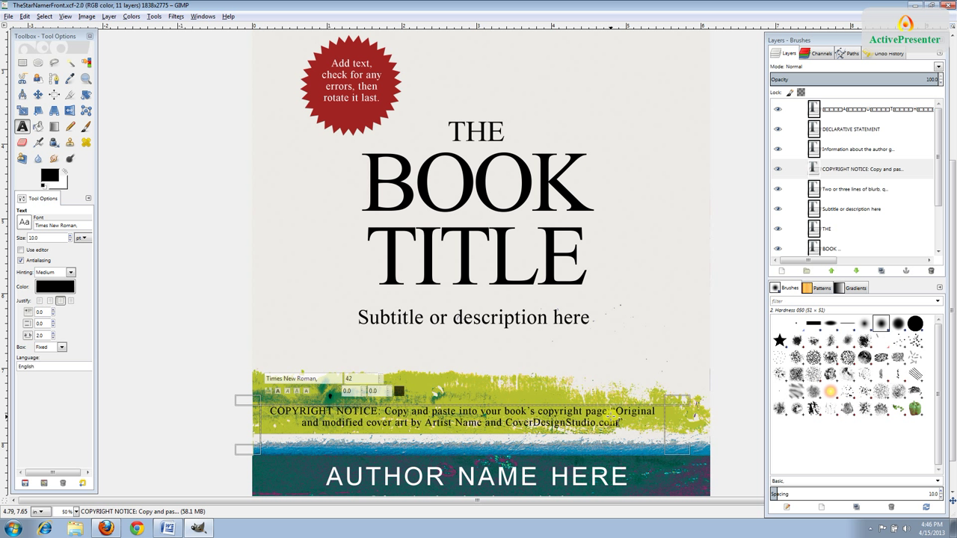
{"action": "left_click_drag", "start_coordinate": [619, 423], "coordinate": [613, 411]}
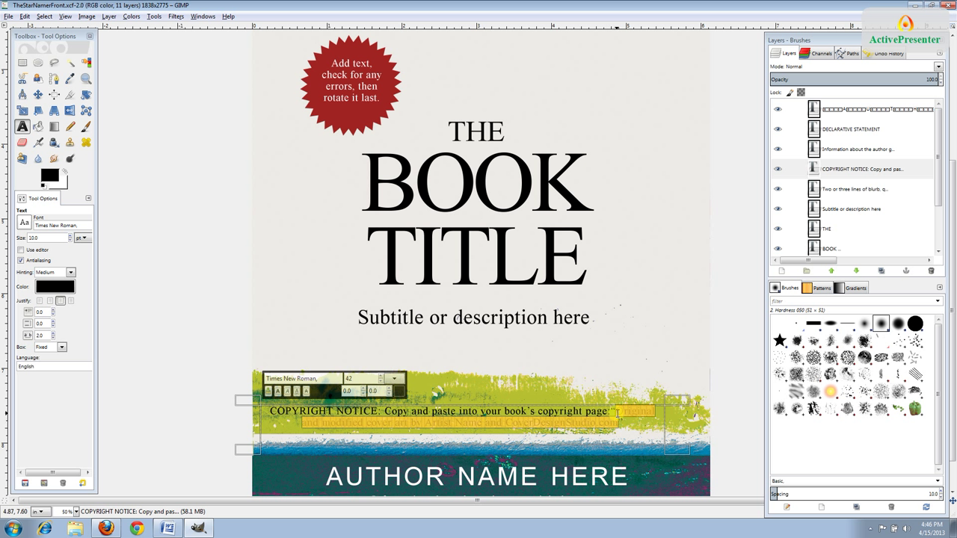
{"action": "right_click", "coordinate": [605, 424]}
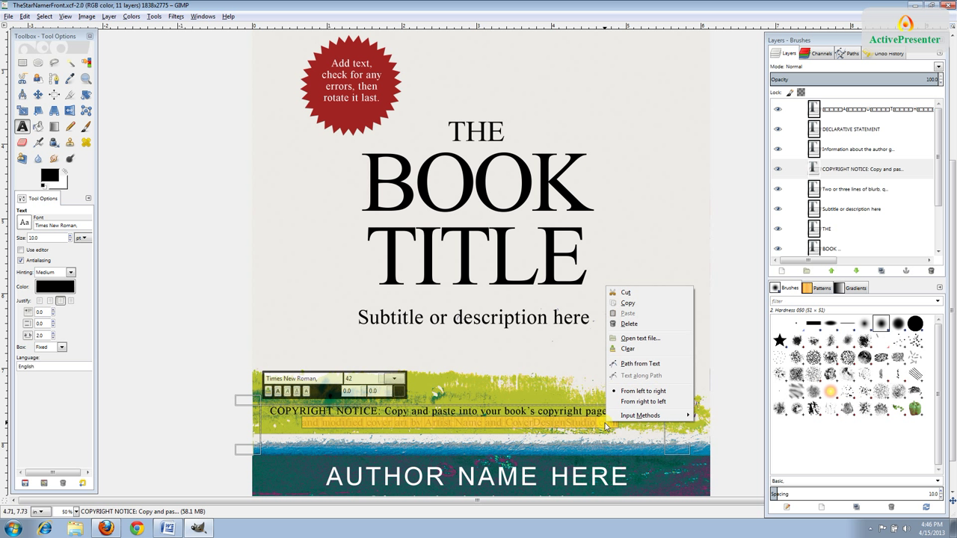
{"action": "key", "text": "Escape"}
{"action": "left_click", "coordinate": [25, 15]}
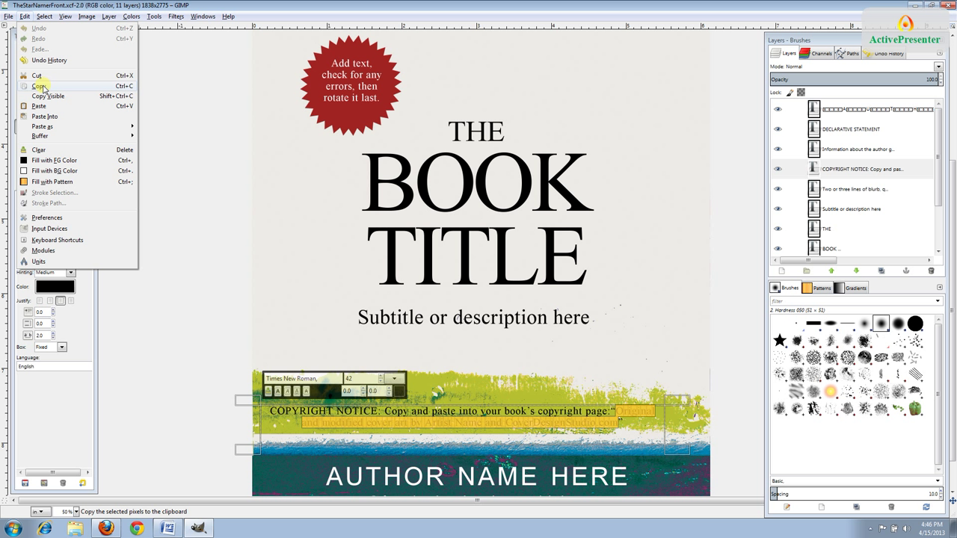
{"action": "left_click", "coordinate": [39, 86]}
{"action": "key", "text": "alt+Tab"}
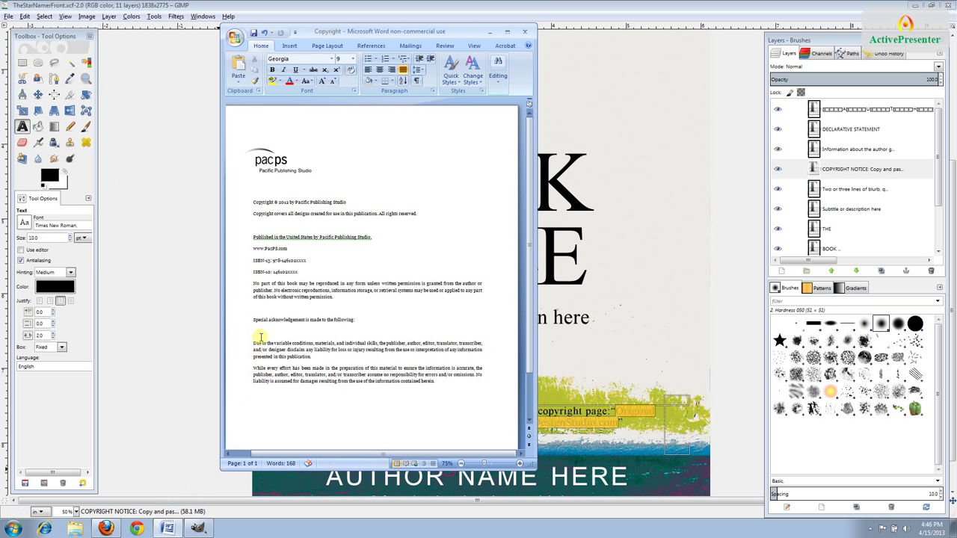
Paste the credit line under Special acknowledgement, check it, and close the Word window.
{"action": "right_click", "coordinate": [255, 329]}
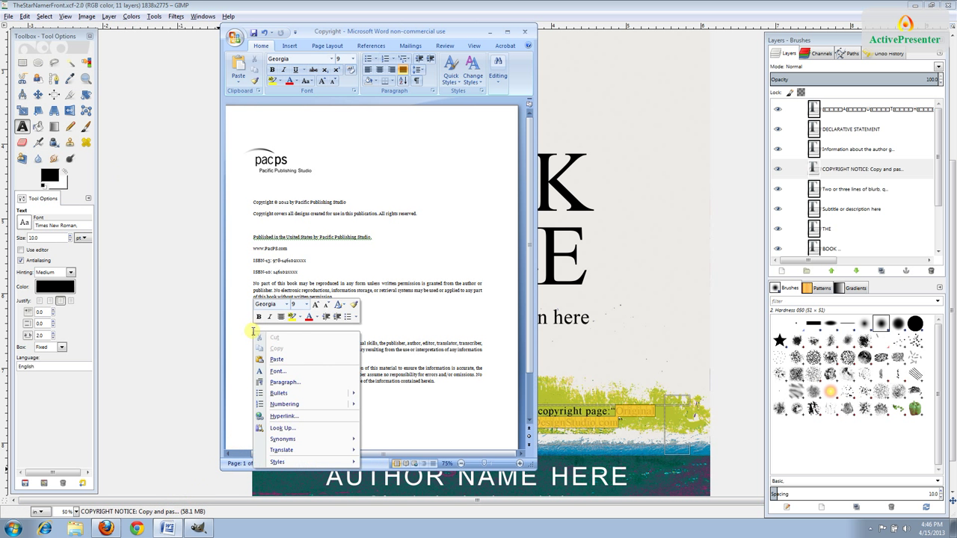
{"action": "left_click", "coordinate": [270, 364]}
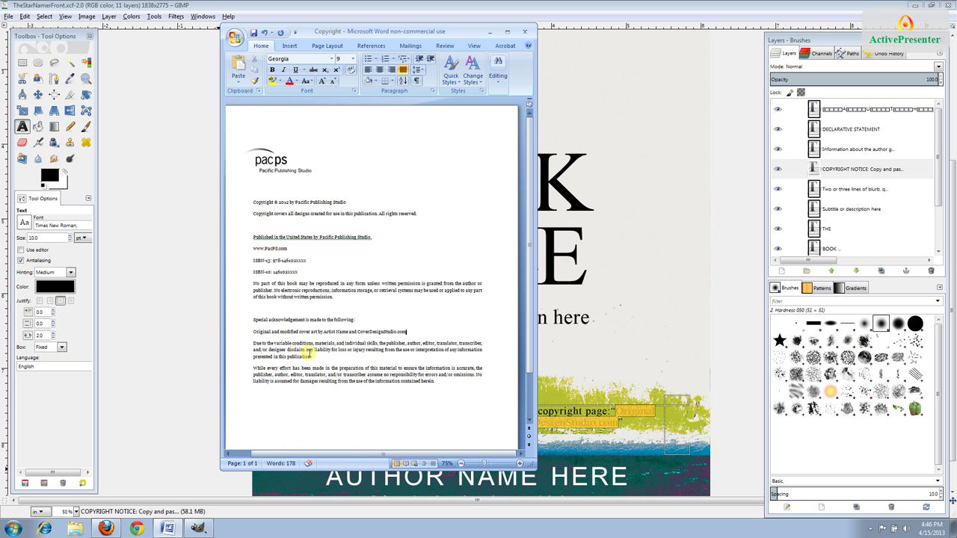
{"action": "left_click_drag", "start_coordinate": [406, 331], "coordinate": [336, 331]}
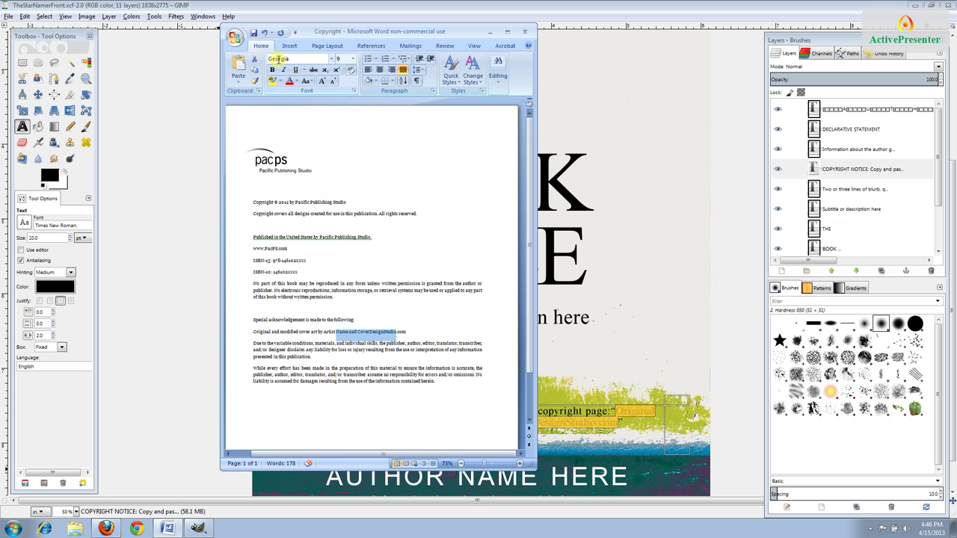
{"action": "left_click", "coordinate": [376, 214]}
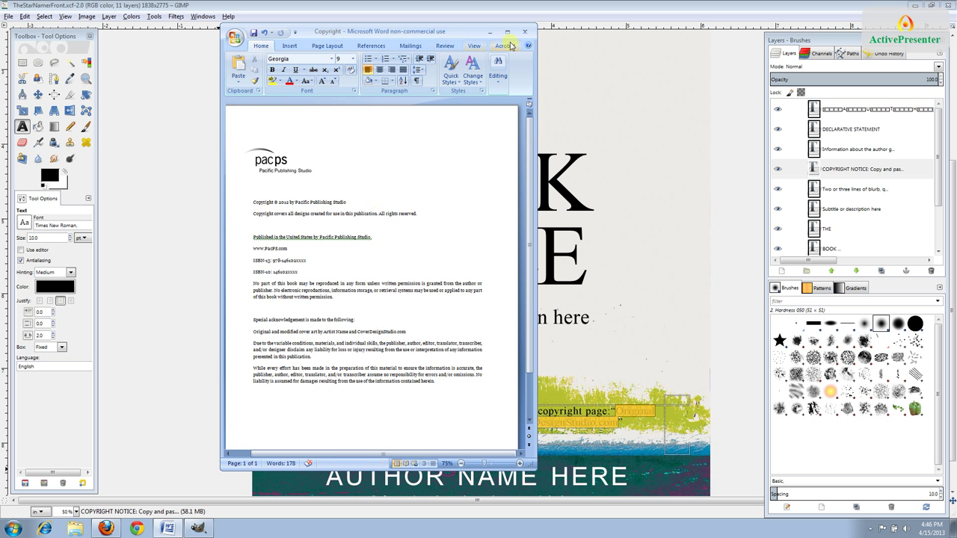
{"action": "left_click", "coordinate": [524, 31]}
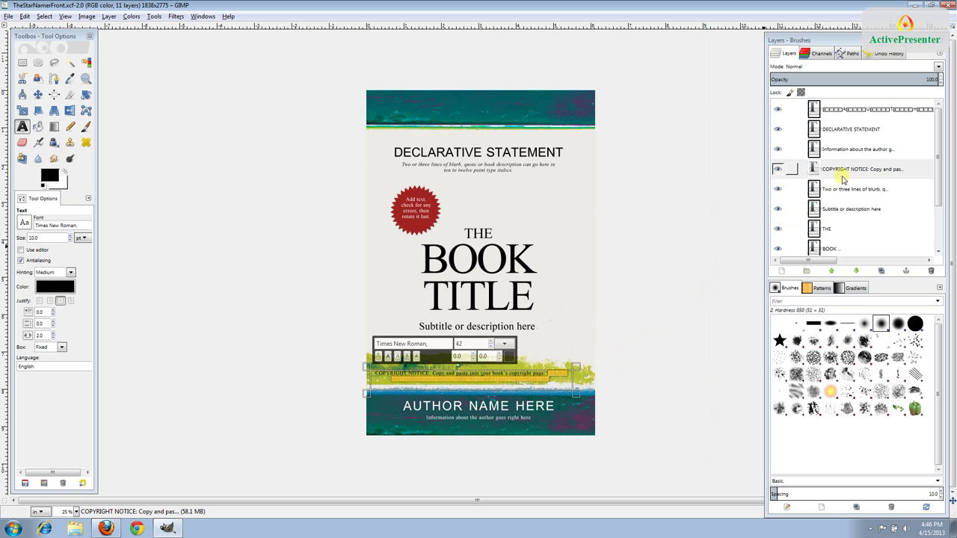
Turn off the COPYRIGHT NOTICE layer's visibility, then select the Background and BOOK title layers.
{"action": "left_click", "coordinate": [778, 170]}
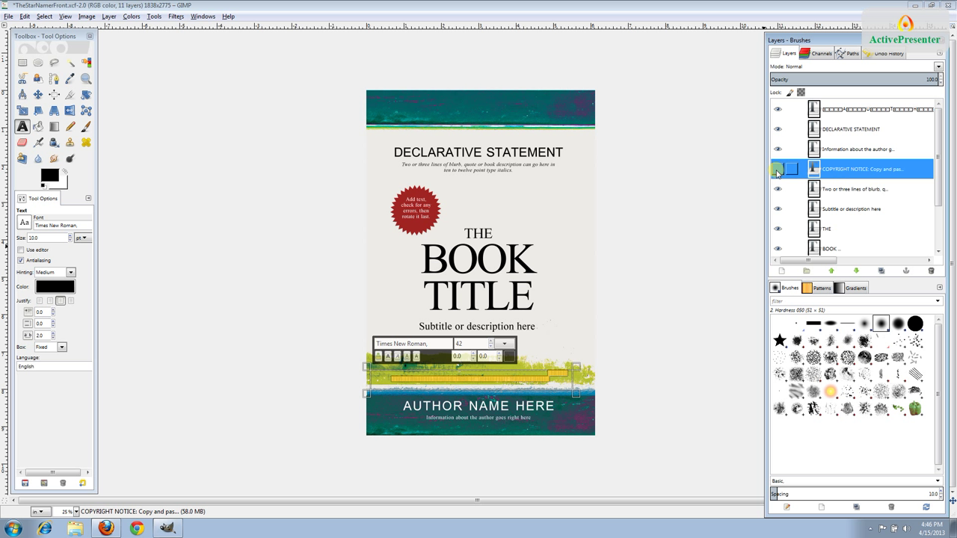
{"action": "scroll", "coordinate": [860, 209], "scroll_direction": "down", "scroll_amount": 2}
{"action": "left_click", "coordinate": [923, 246]}
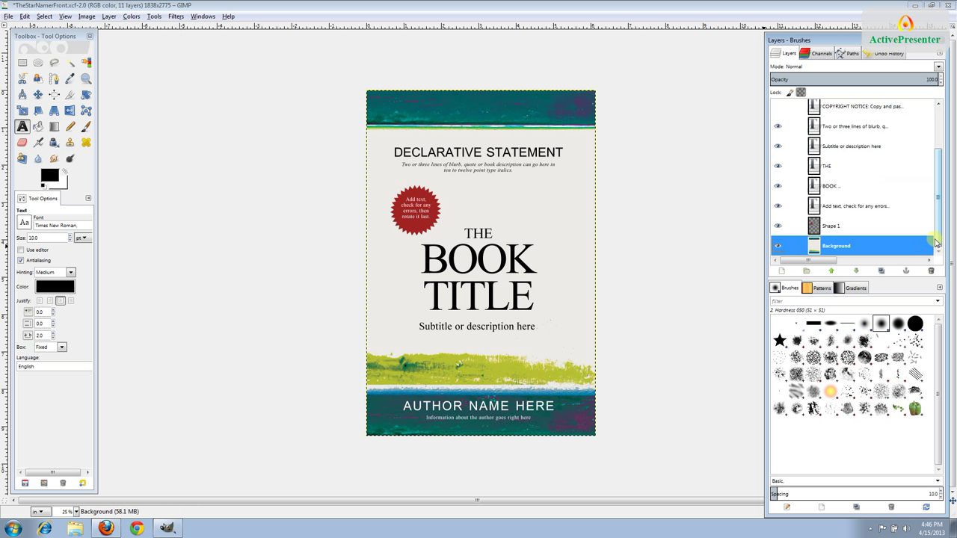
{"action": "scroll", "coordinate": [936, 240], "scroll_direction": "up", "scroll_amount": 1}
{"action": "left_click", "coordinate": [897, 198]}
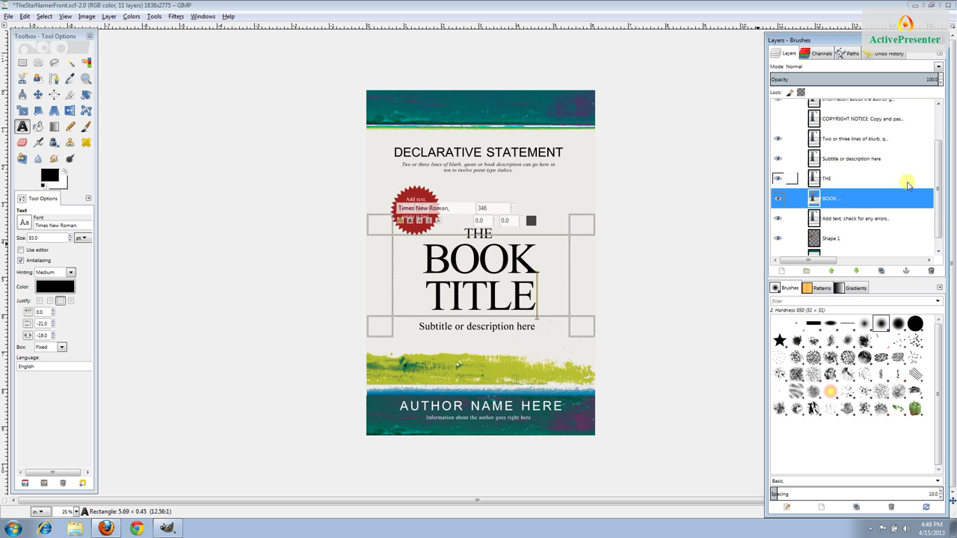
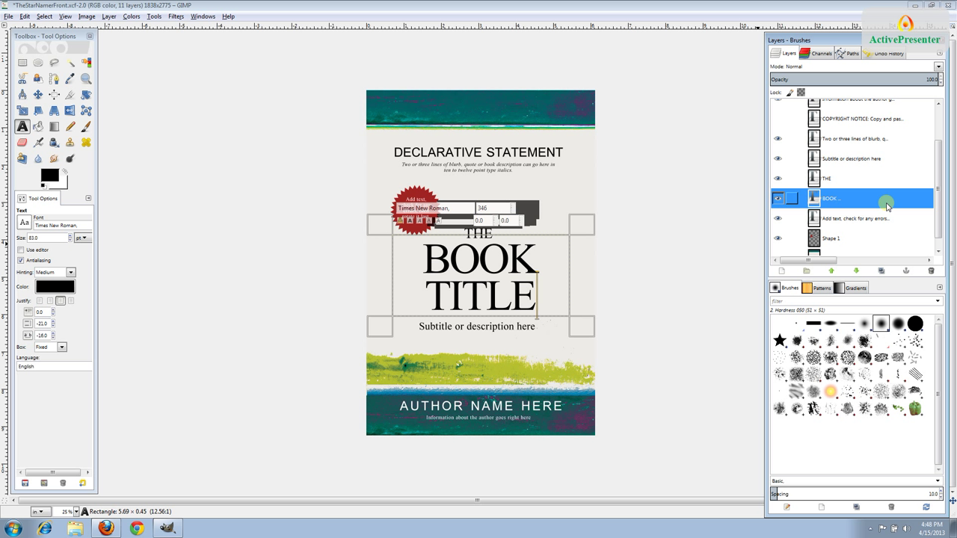
Overtype BOOK with STAR and TITLE with NAMER so the title reads THE STAR NAMER.
{"action": "left_click", "coordinate": [874, 178]}
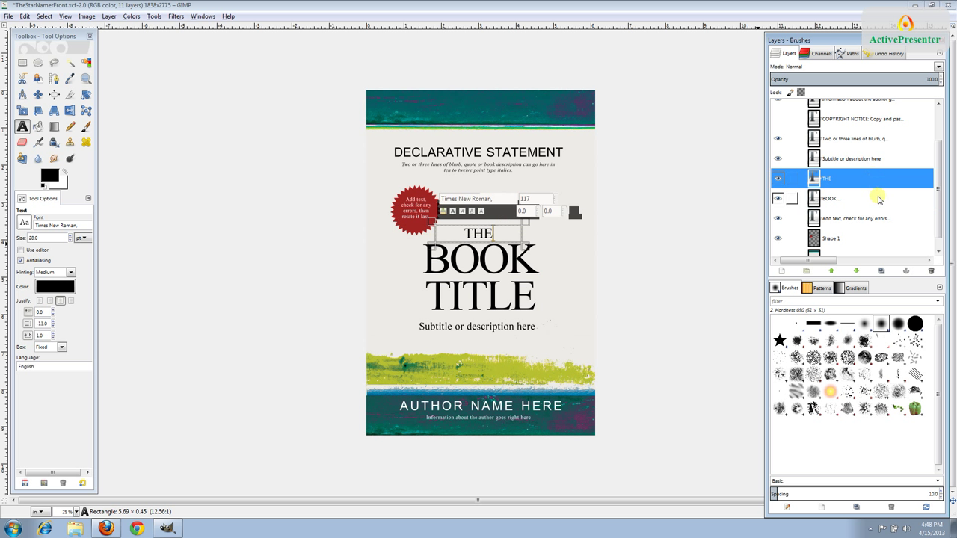
{"action": "left_click", "coordinate": [864, 199]}
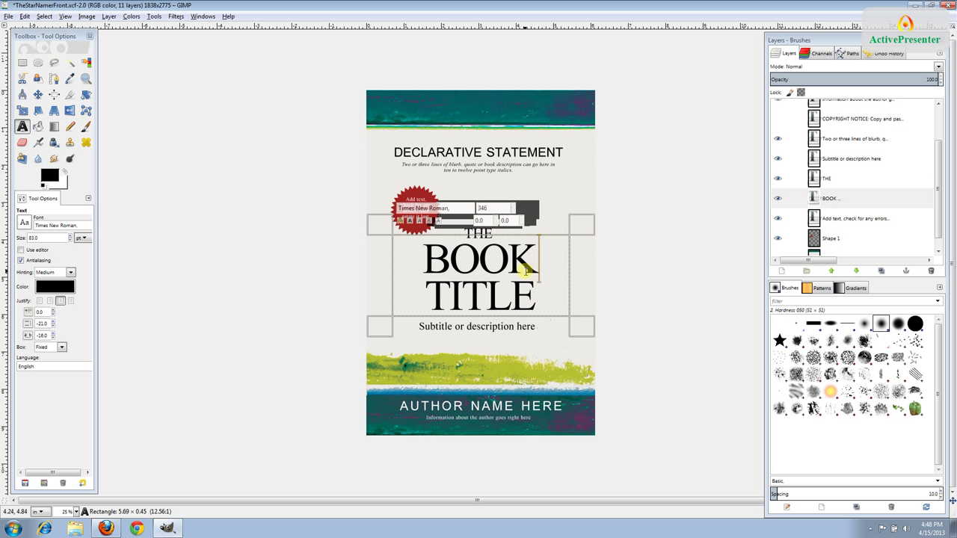
{"action": "left_click_drag", "start_coordinate": [537, 270], "coordinate": [432, 271]}
{"action": "type", "text": "s"}
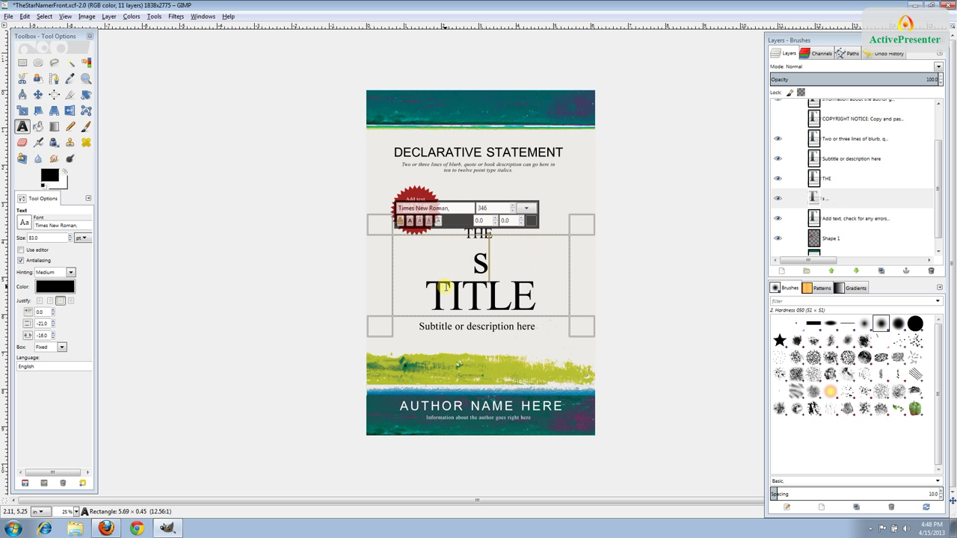
{"action": "key", "text": "BackSpace"}
{"action": "type", "text": "STAR"}
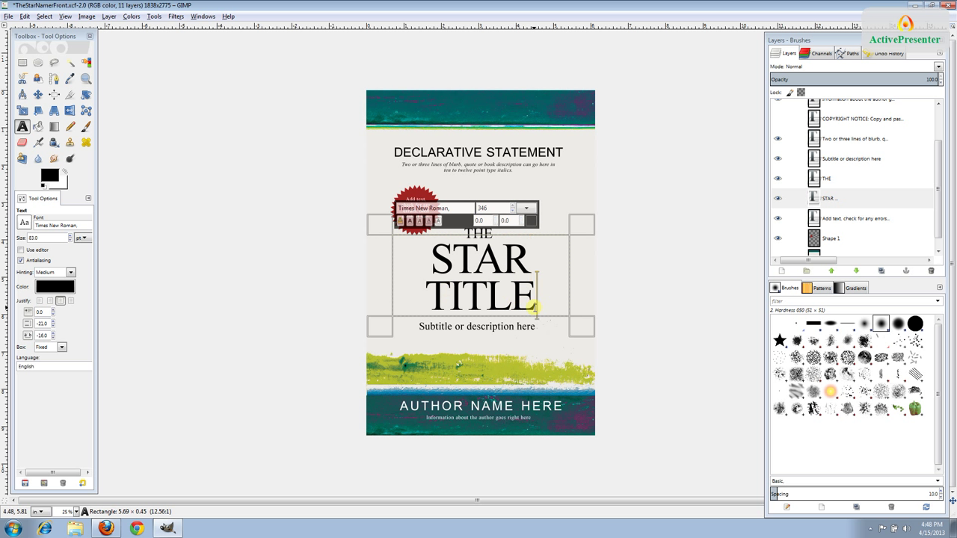
{"action": "left_click_drag", "start_coordinate": [537, 306], "coordinate": [432, 303]}
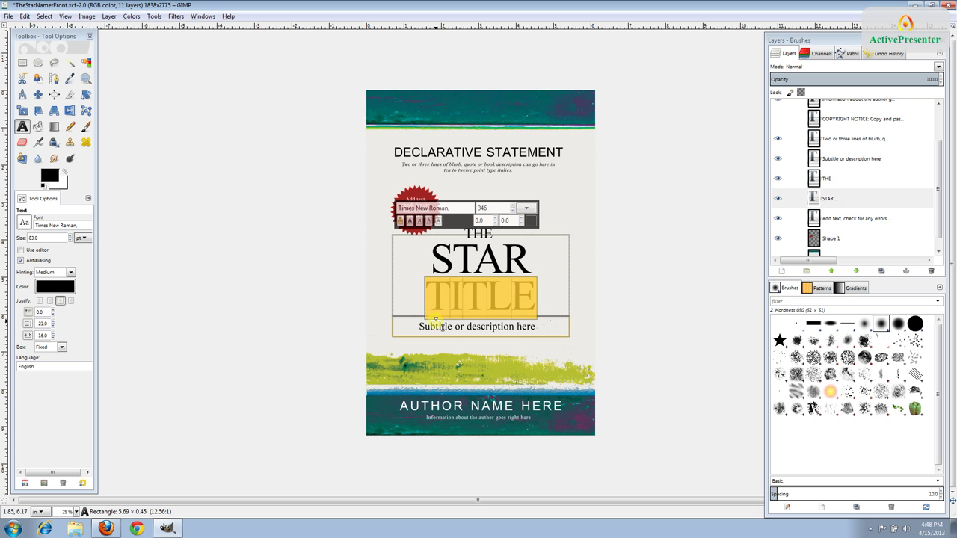
{"action": "type", "text": "NAMER"}
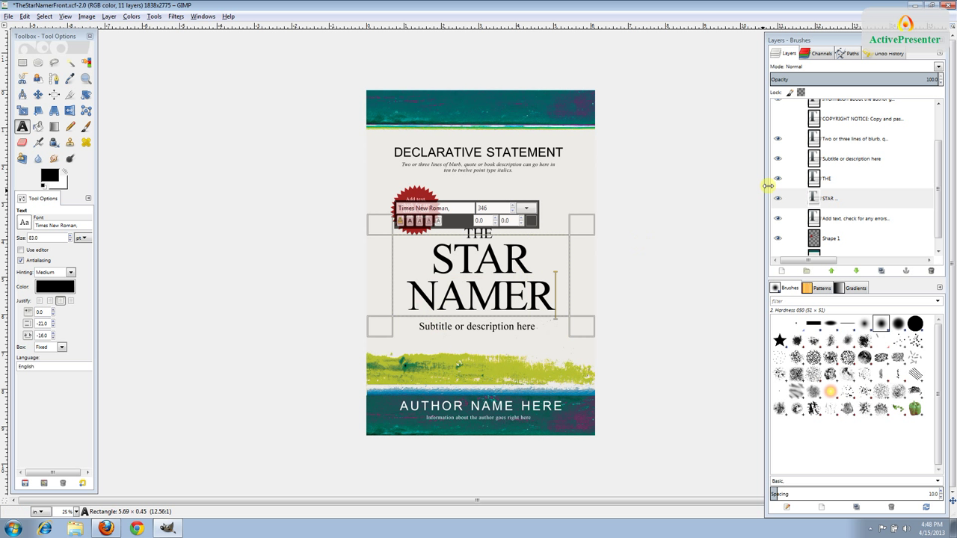
Replace the AUTHOR NAME HERE placeholder with the author's full name in capitals.
{"action": "left_click_drag", "start_coordinate": [941, 231], "coordinate": [939, 184]}
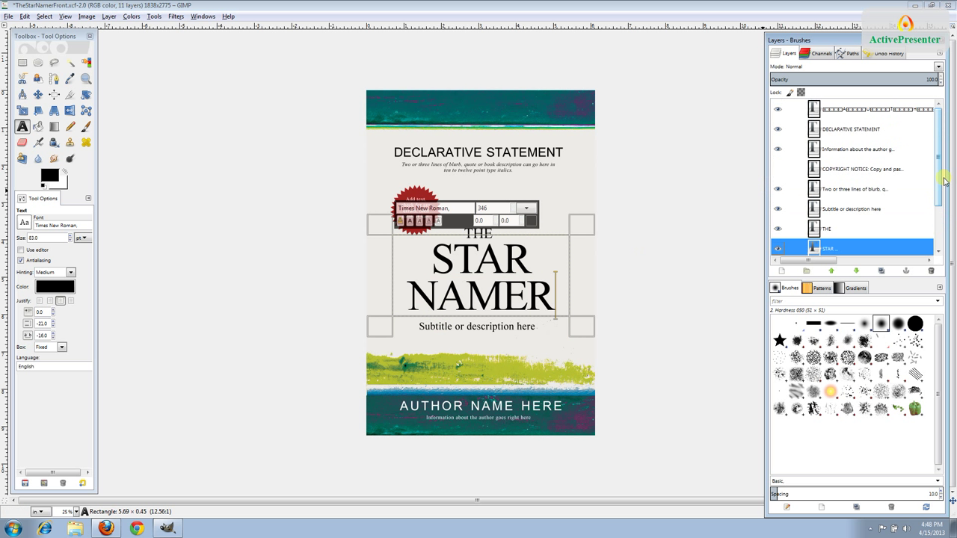
{"action": "left_click", "coordinate": [901, 109]}
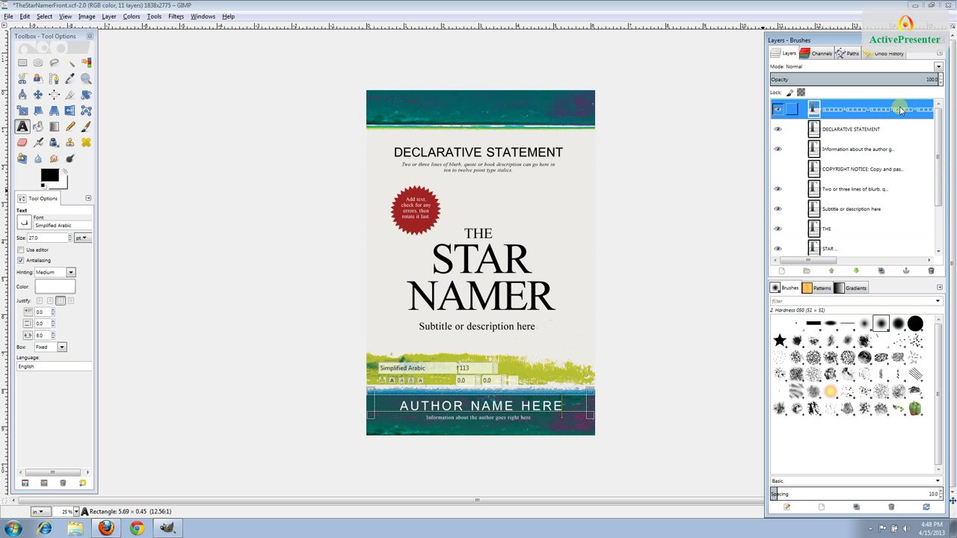
{"action": "left_click", "coordinate": [557, 405]}
{"action": "left_click_drag", "start_coordinate": [559, 405], "coordinate": [402, 405]}
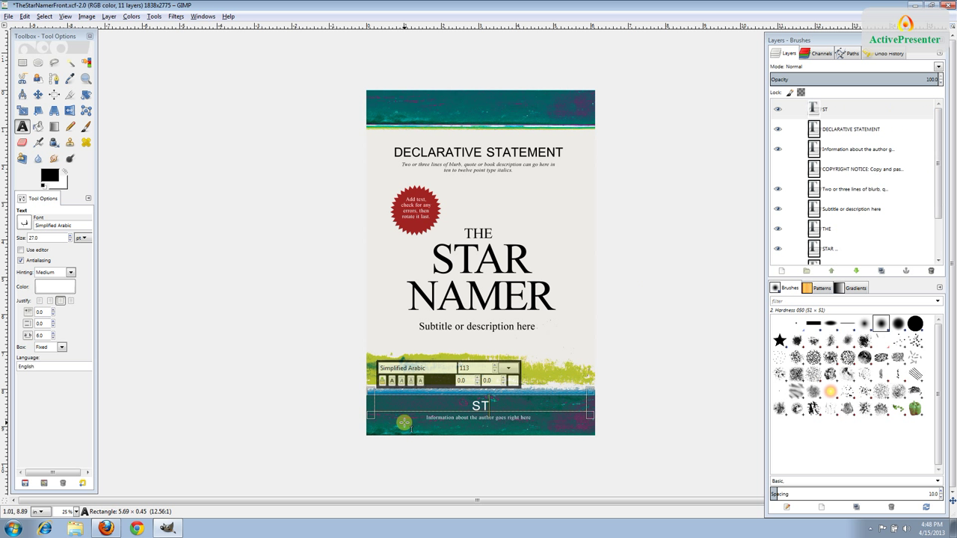
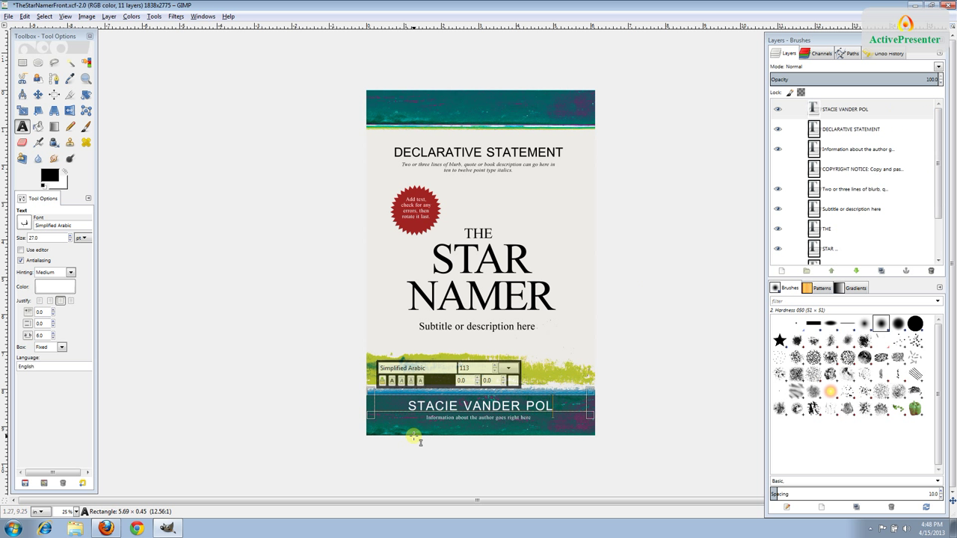
Replace the DECLARATIVE STATEMENT heading with THE DEFINITIVE GUIDE.
{"action": "left_click", "coordinate": [855, 130]}
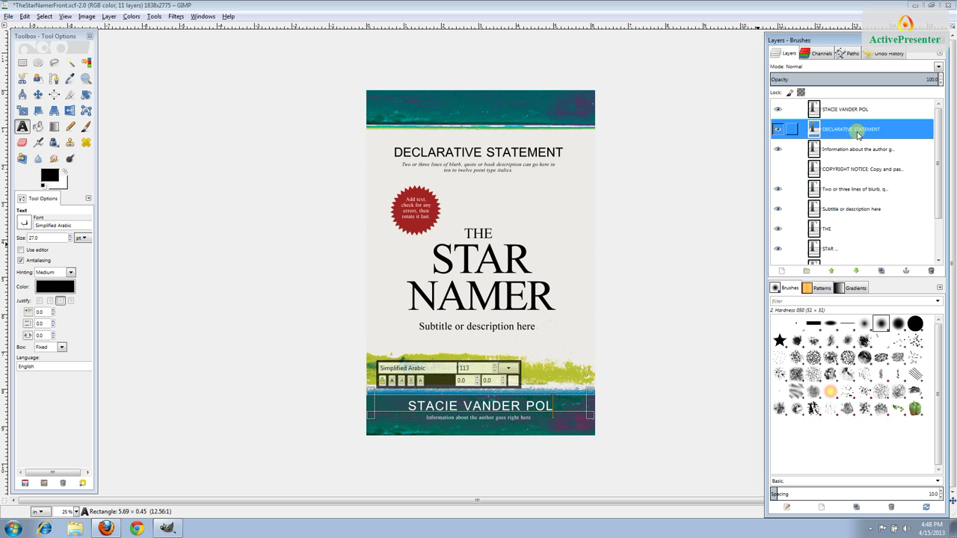
{"action": "left_click_drag", "start_coordinate": [565, 153], "coordinate": [396, 151]}
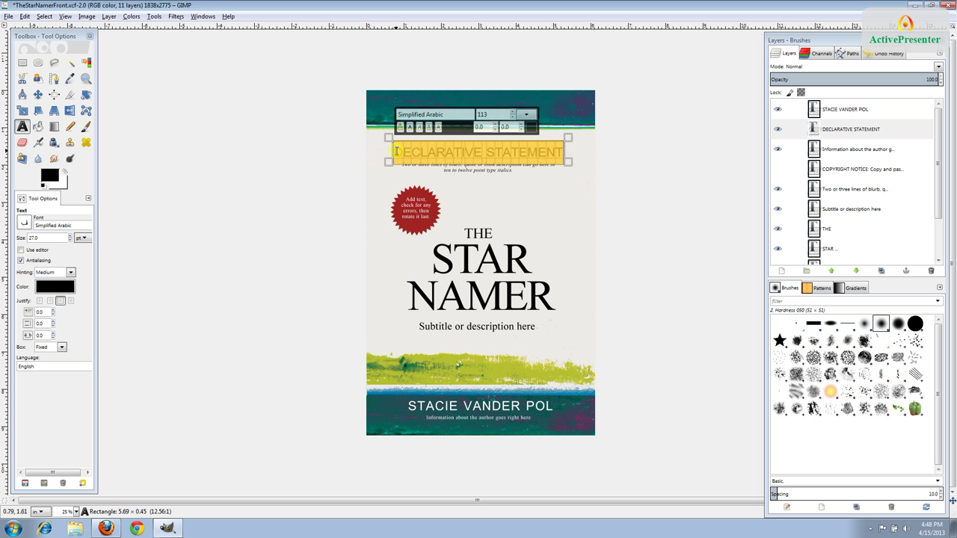
{"action": "type", "text": "THE DEFINITIVE GUIDE"}
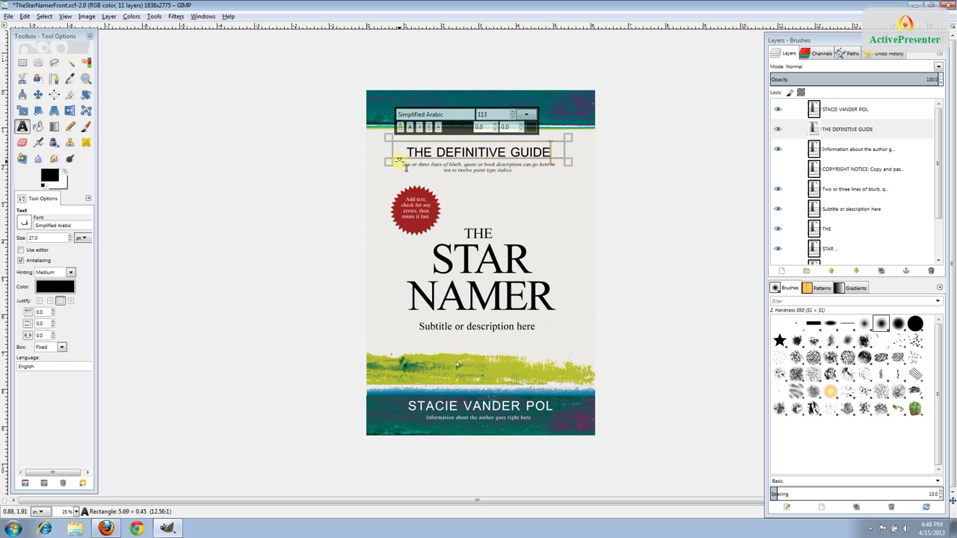
Overtype the author information line with 'Night sky gazer and star naming expert'.
{"action": "left_click", "coordinate": [852, 149]}
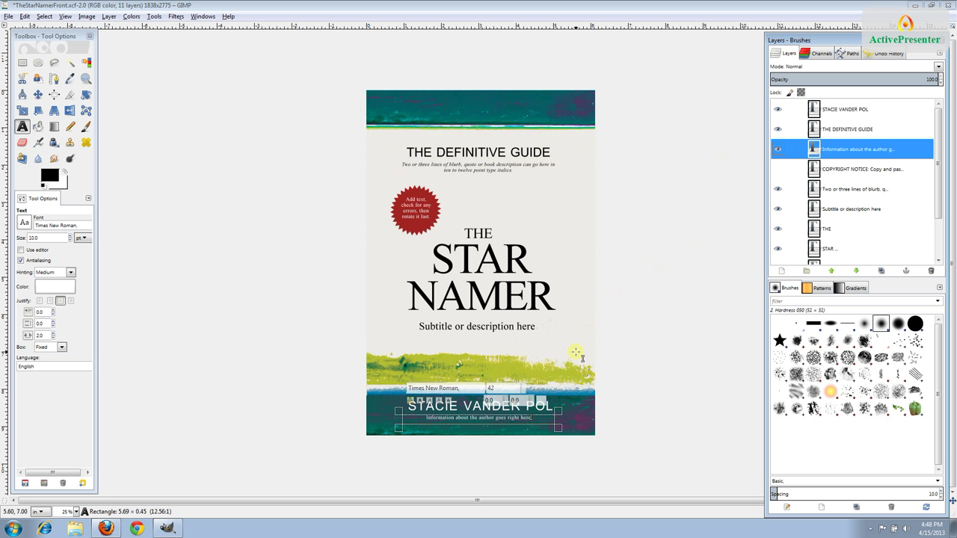
{"action": "left_click", "coordinate": [525, 410]}
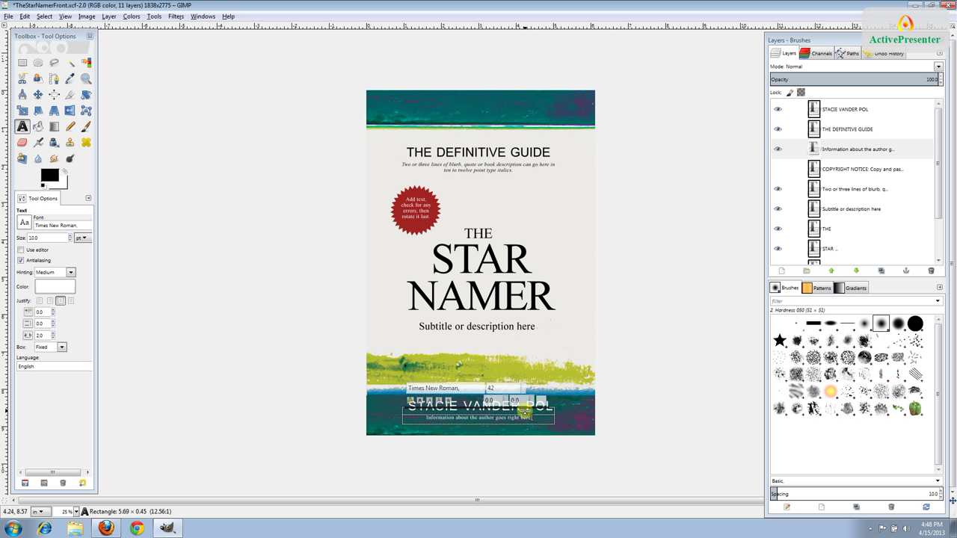
{"action": "left_click_drag", "start_coordinate": [533, 417], "coordinate": [423, 417]}
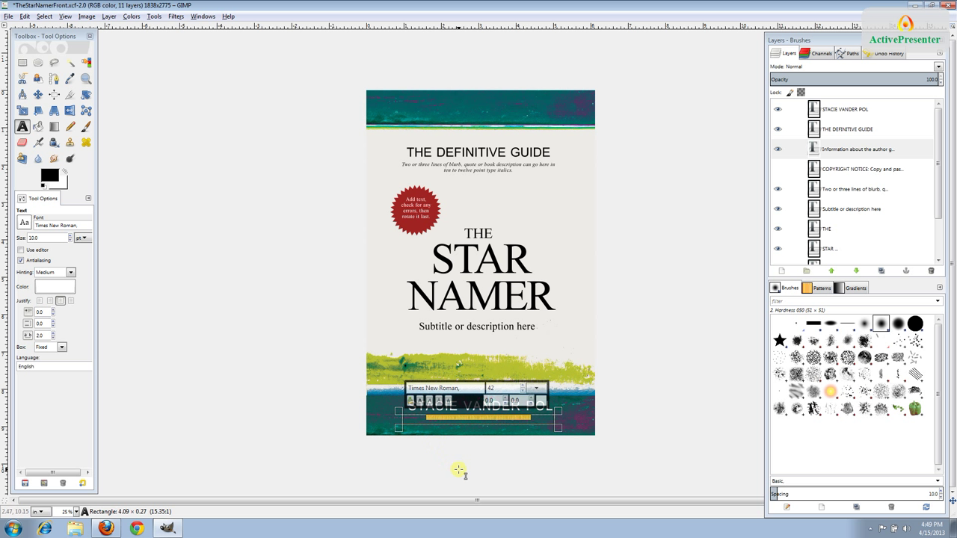
{"action": "type", "text": "Night"}
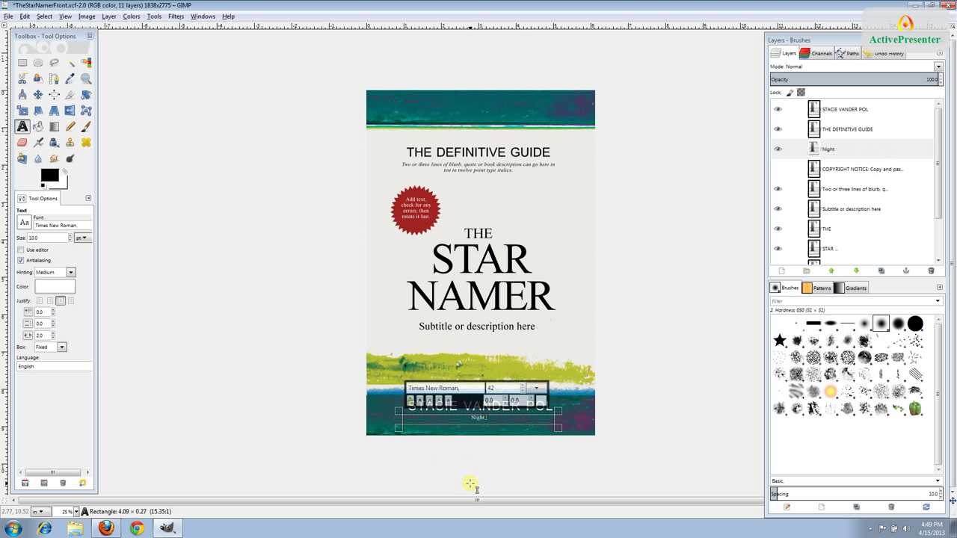
{"action": "type", "text": " sky gazer and star naming e"}
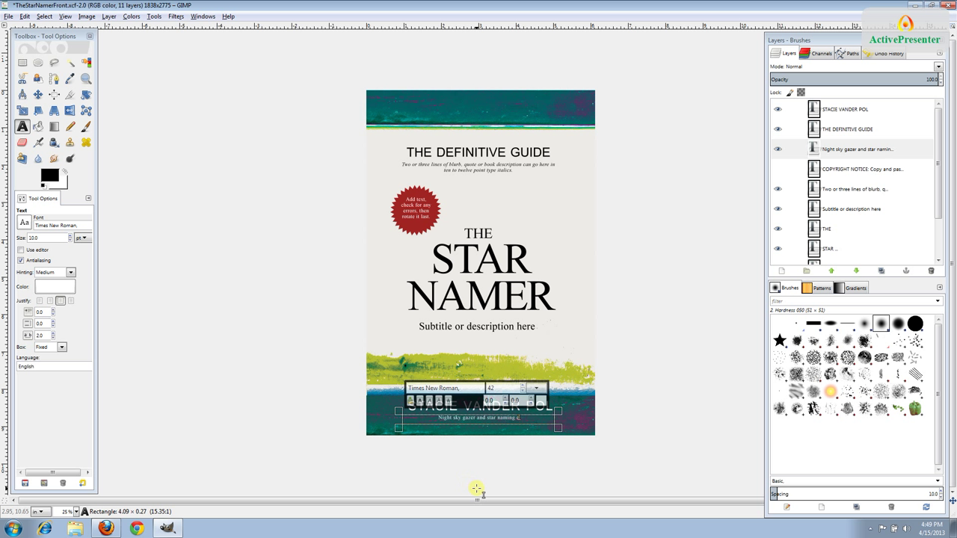
{"action": "type", "text": "xpert"}
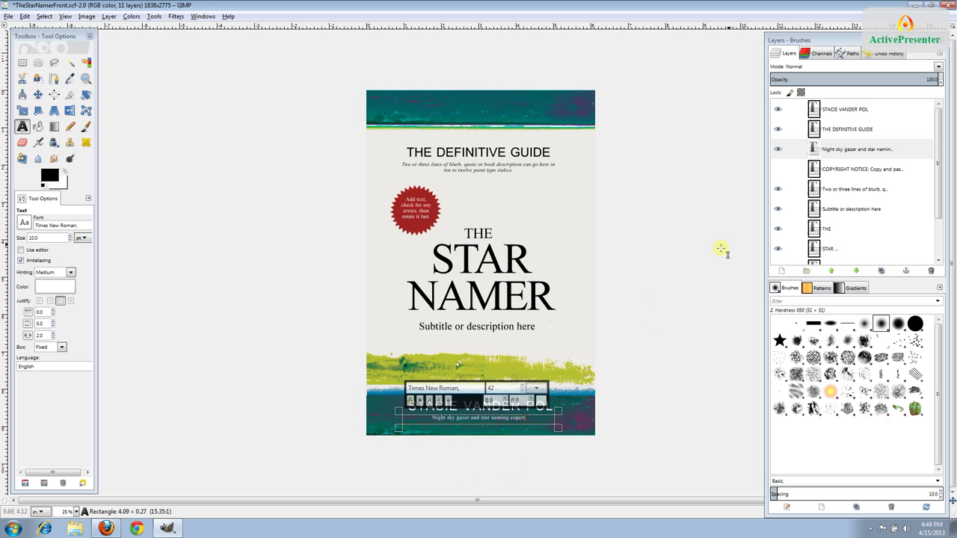
Replace the blurb with 'Everything you need to know about naming your own stars, including a list of recommended organizations.'.
{"action": "left_click", "coordinate": [848, 169]}
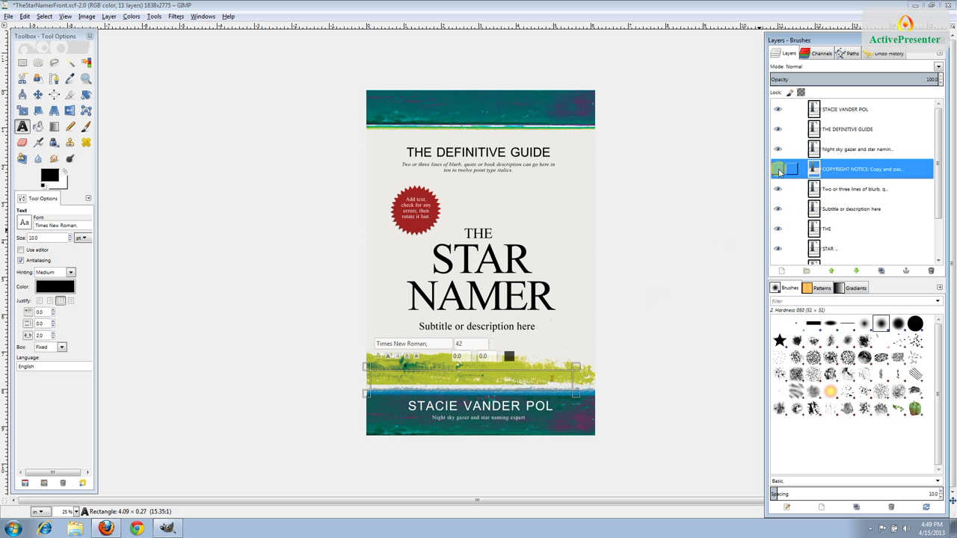
{"action": "left_click", "coordinate": [855, 189]}
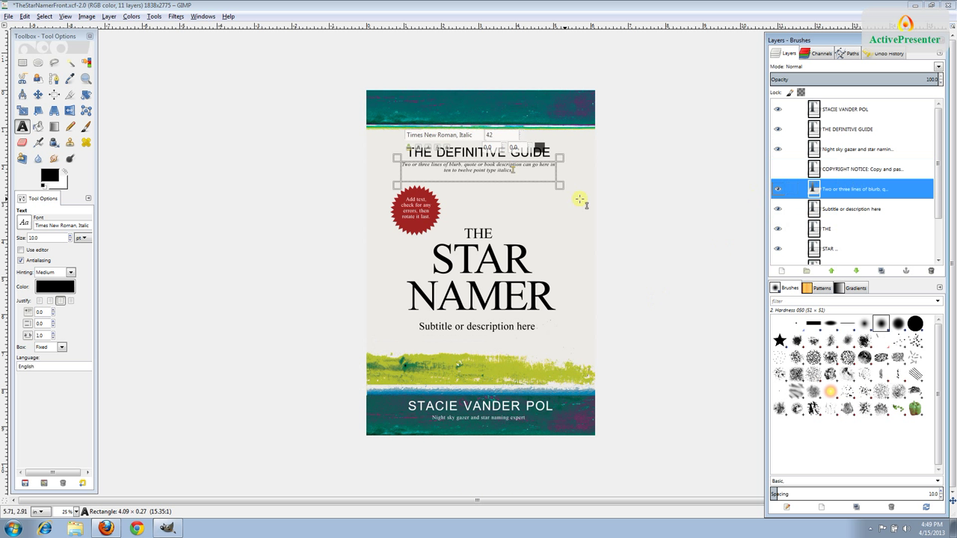
{"action": "left_click_drag", "start_coordinate": [516, 170], "coordinate": [402, 160]}
{"action": "type", "text": "E"}
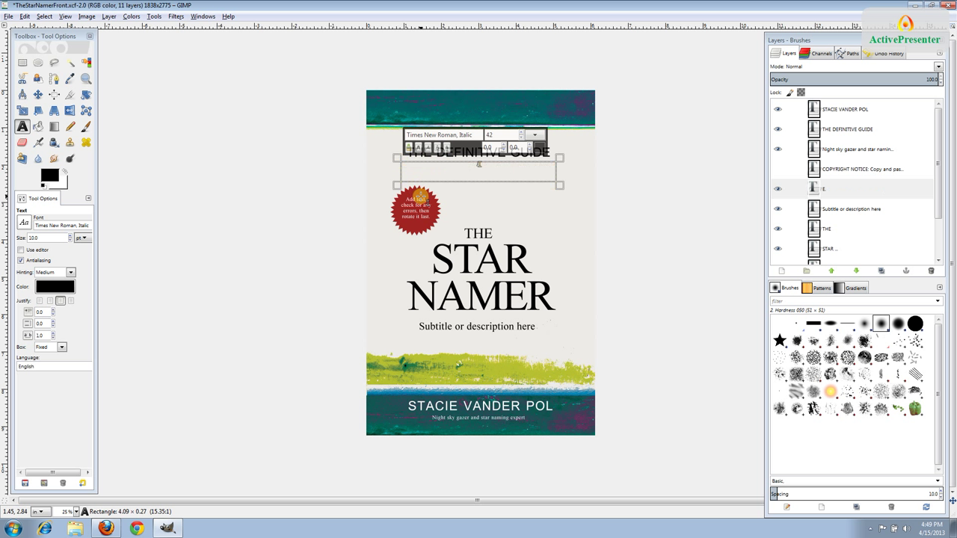
{"action": "type", "text": "verything you need to no"}
{"action": "key", "text": "BackSpace"}
{"action": "type", "text": "now about"}
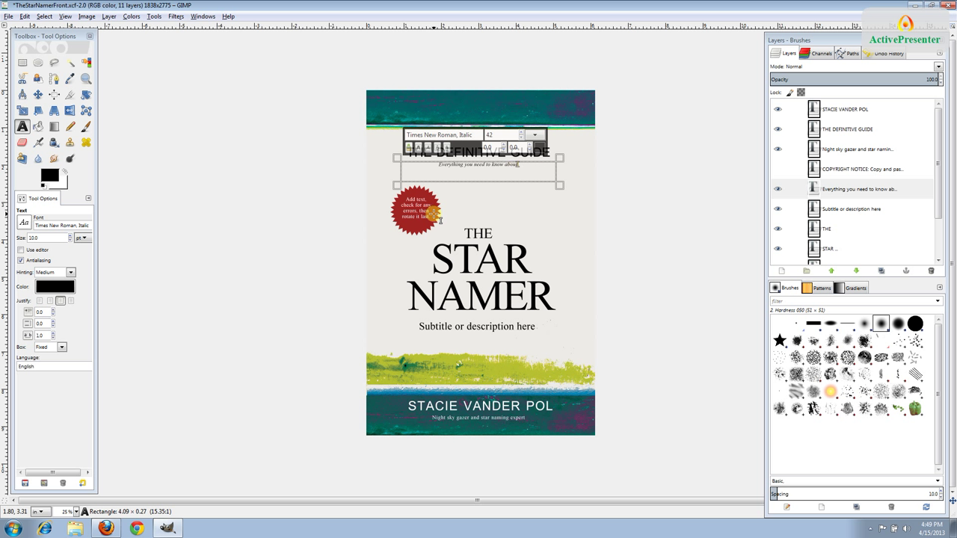
{"action": "type", "text": " naming your own star"}
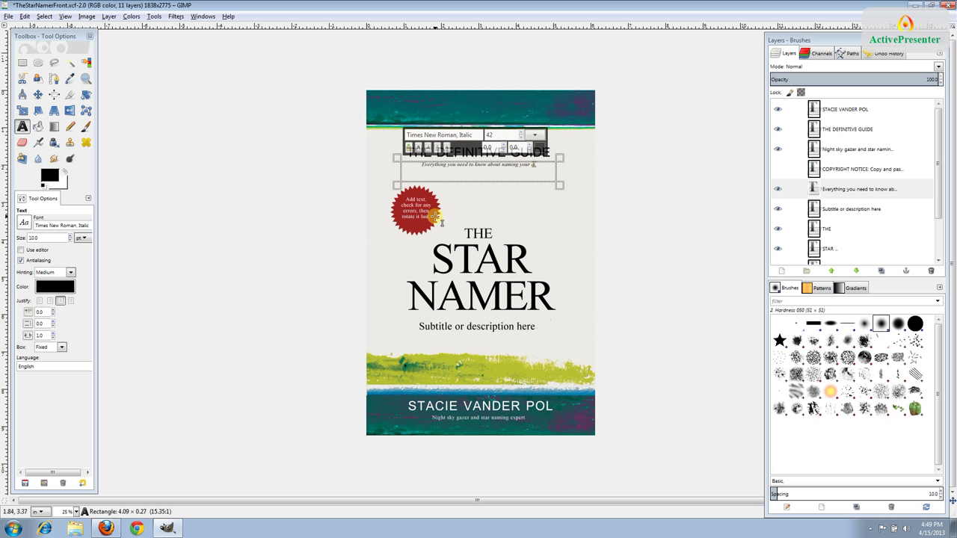
{"action": "type", "text": "s."}
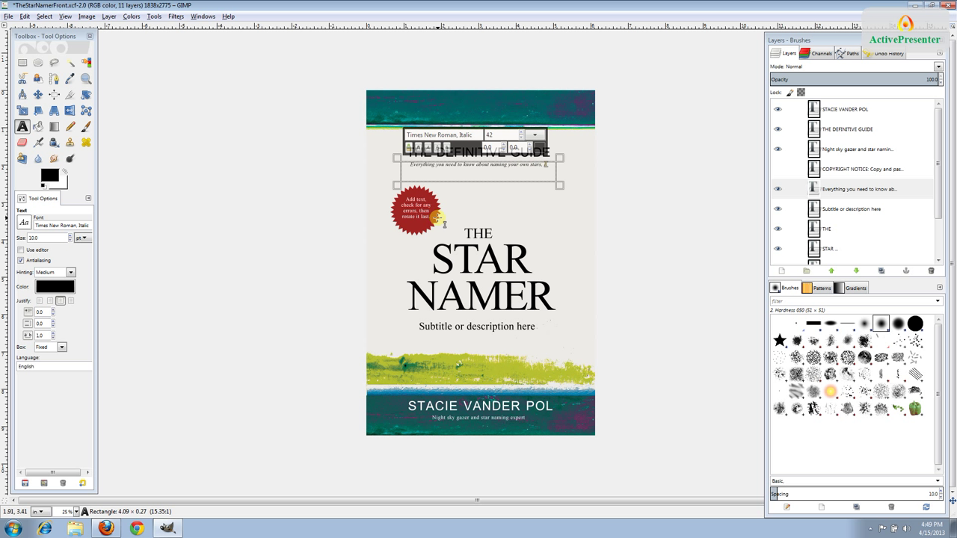
{"action": "type", "text": " including a list of"}
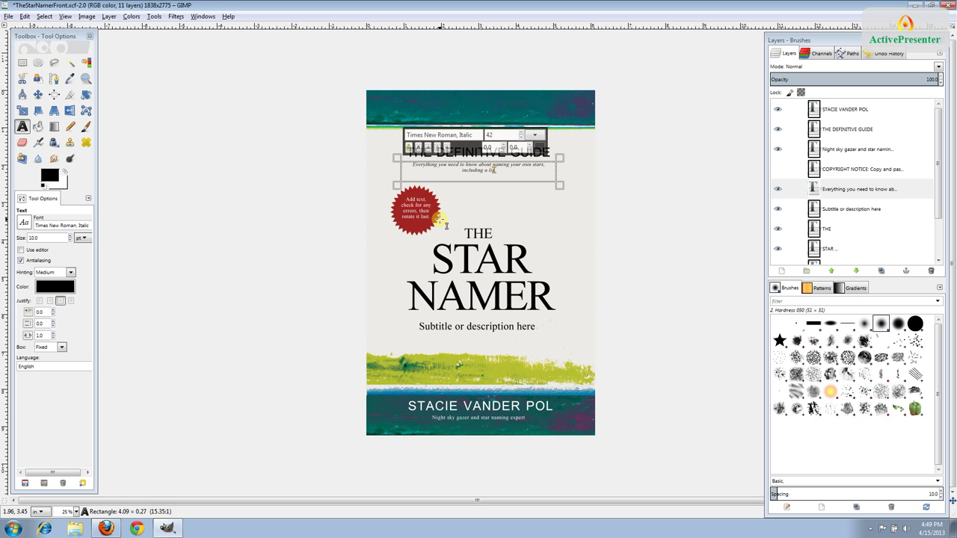
{"action": "type", "text": " recommended organizations."}
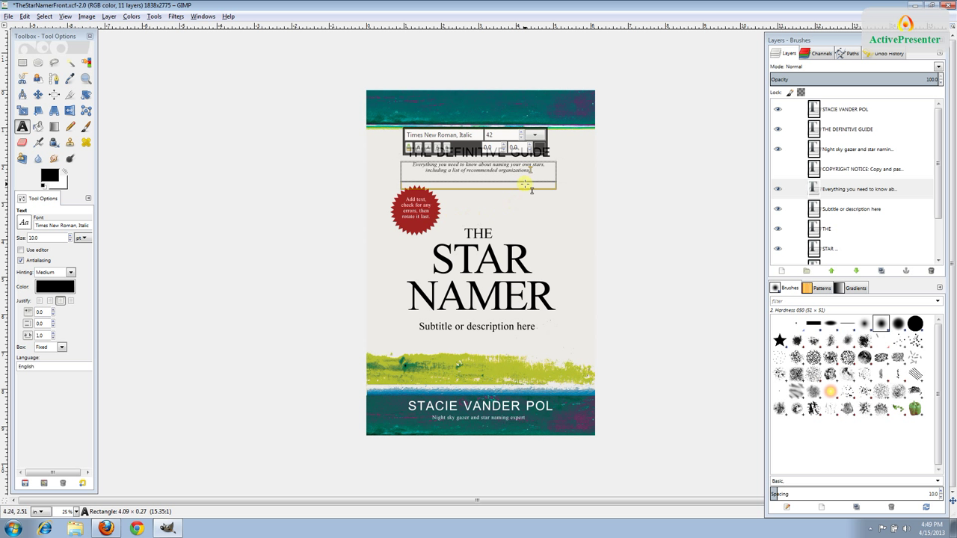
Check the end of the blurb, then select the subtitle text layer.
{"action": "left_click", "coordinate": [853, 207]}
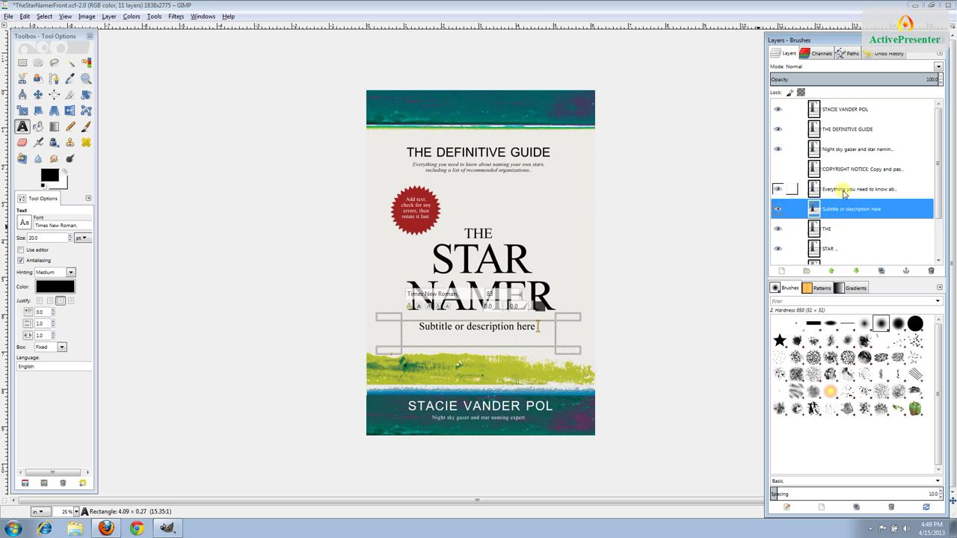
{"action": "left_click", "coordinate": [843, 192]}
{"action": "left_click", "coordinate": [531, 169]}
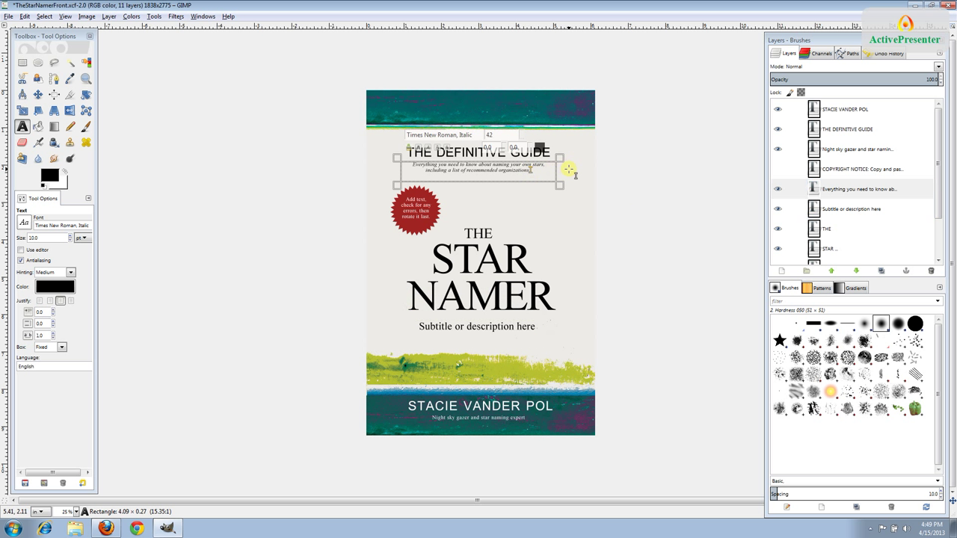
{"action": "left_click", "coordinate": [839, 209]}
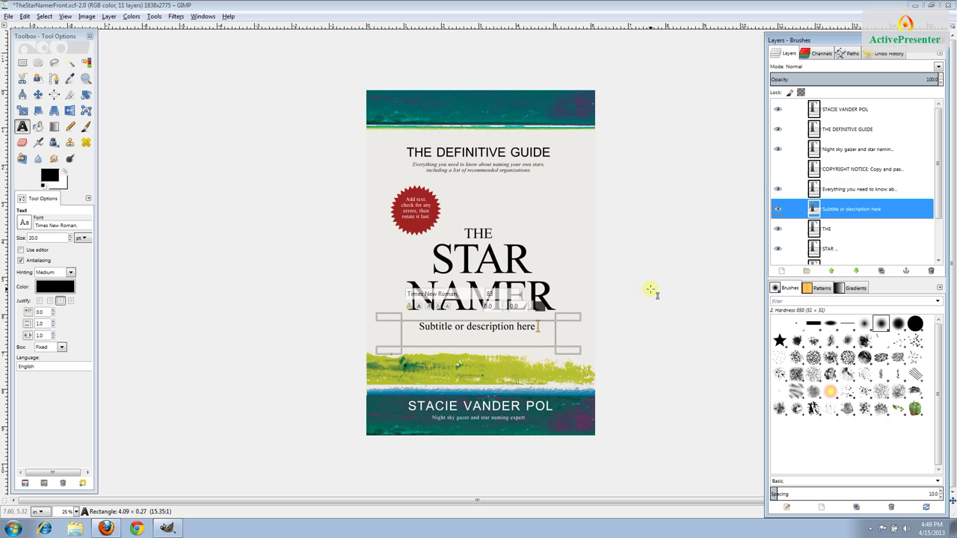
Overtype the subtitle under STAR NAMER with 'The universe is your oyster'.
{"action": "left_click", "coordinate": [538, 327]}
{"action": "left_click_drag", "start_coordinate": [538, 326], "coordinate": [416, 327]}
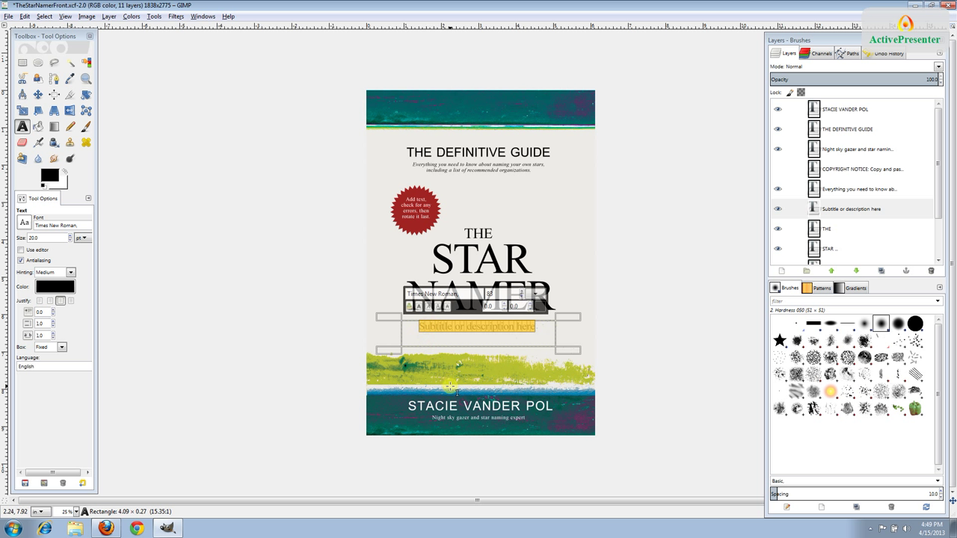
{"action": "type", "text": "The"}
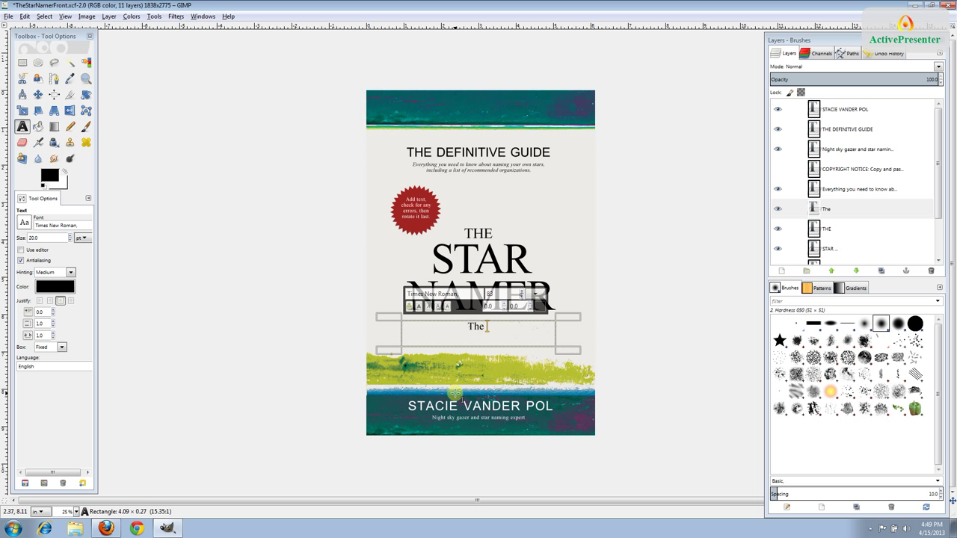
{"action": "type", "text": " universe is your oyster"}
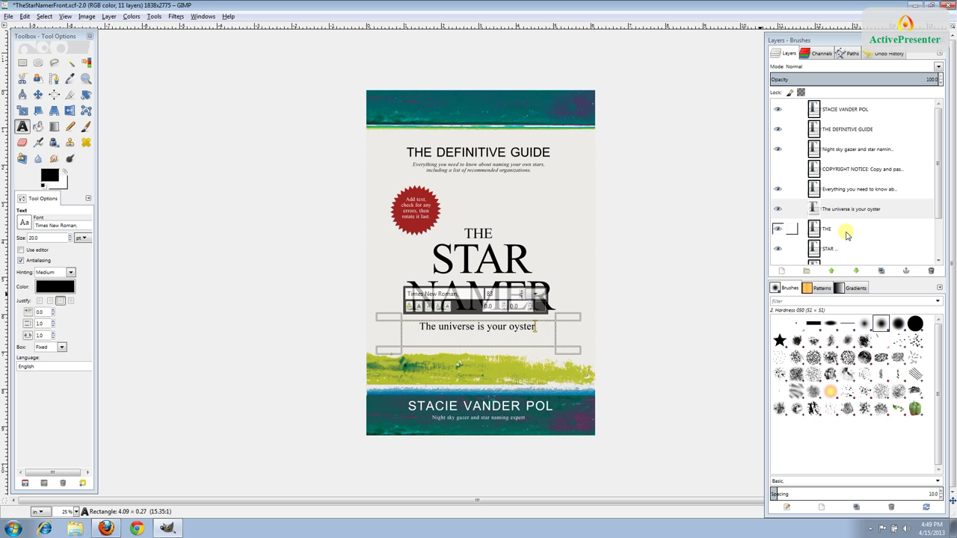
{"action": "left_click", "coordinate": [840, 229]}
Select the red badge's text layer and zoom the view to 50%.
{"action": "left_click", "coordinate": [851, 249]}
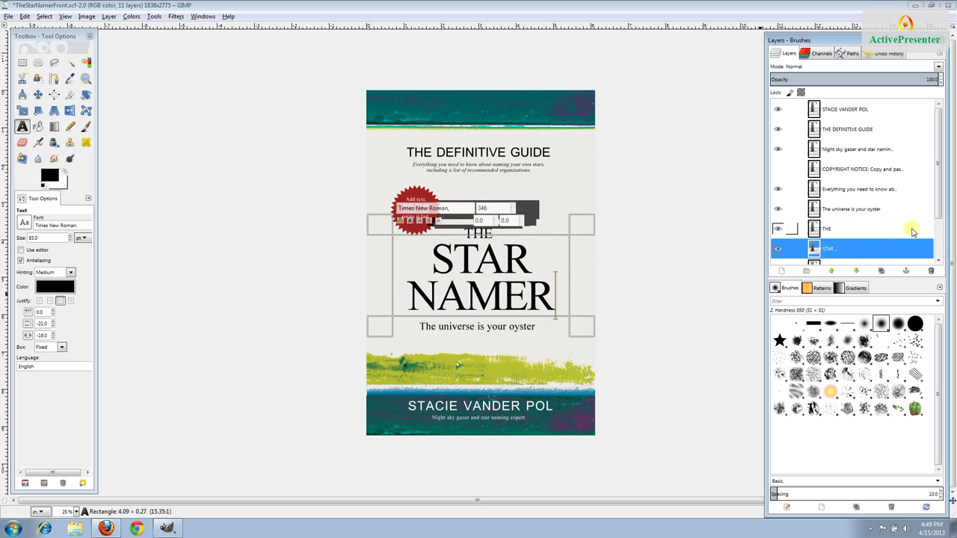
{"action": "scroll", "coordinate": [937, 215], "scroll_direction": "down", "scroll_amount": 2}
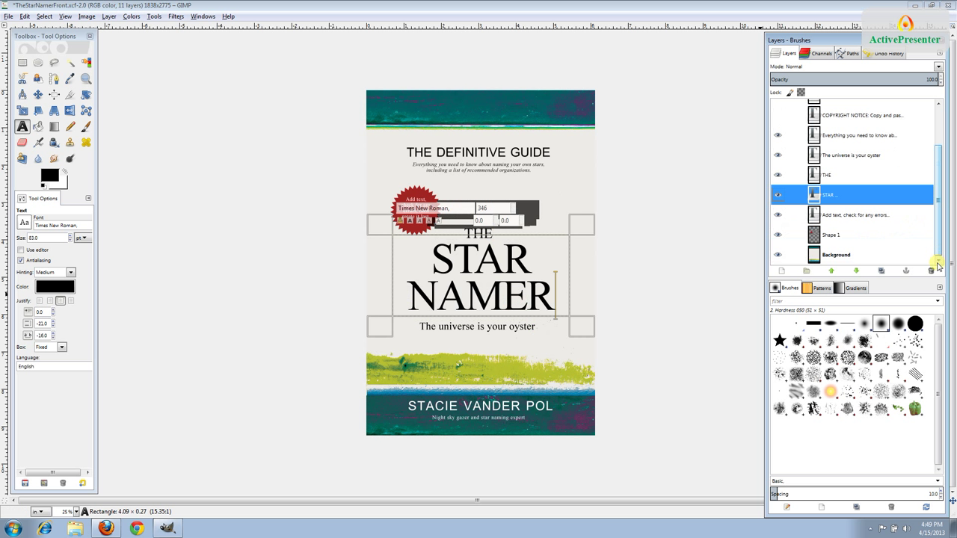
{"action": "left_click", "coordinate": [850, 216]}
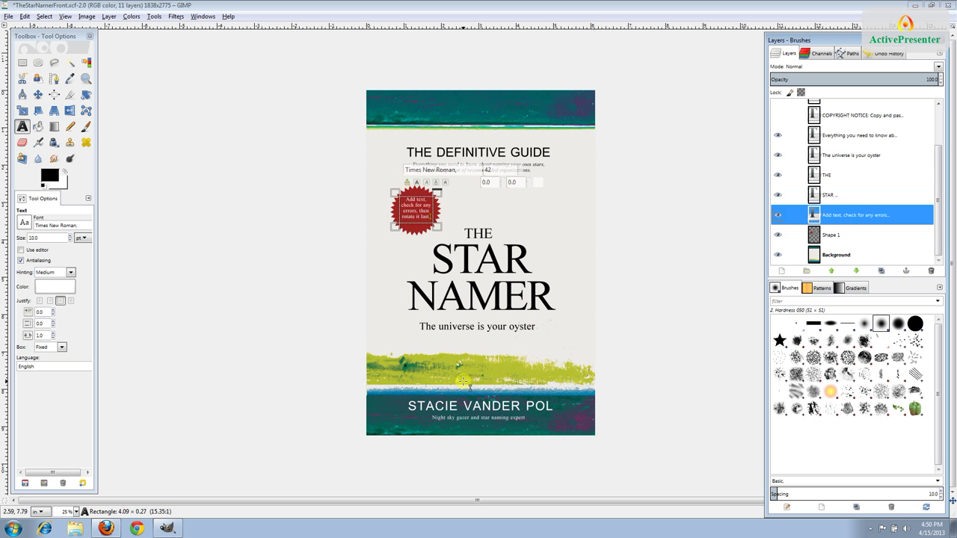
{"action": "left_click", "coordinate": [67, 512]}
{"action": "left_click", "coordinate": [73, 479]}
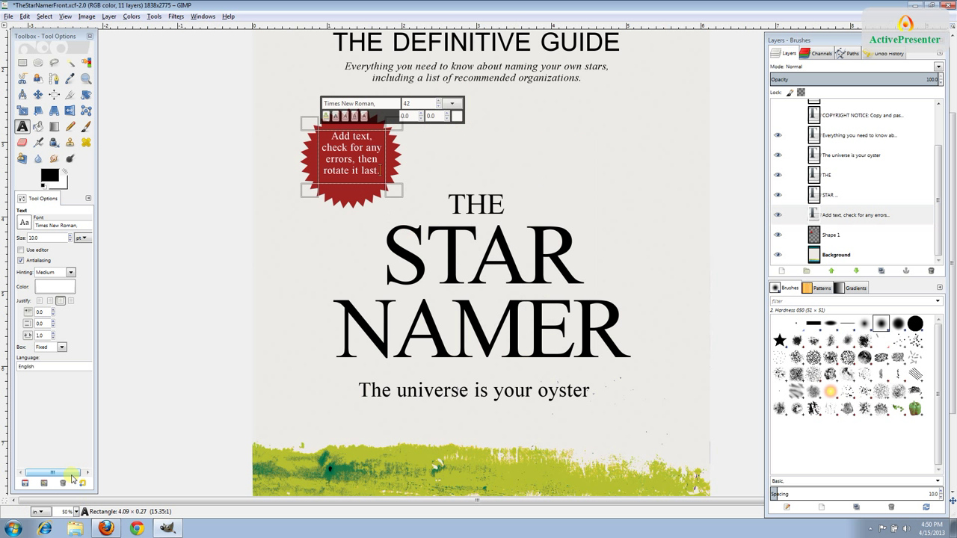
Replace the badge wording with 'The most complete resource on the topic'.
{"action": "left_click_drag", "start_coordinate": [380, 170], "coordinate": [323, 136]}
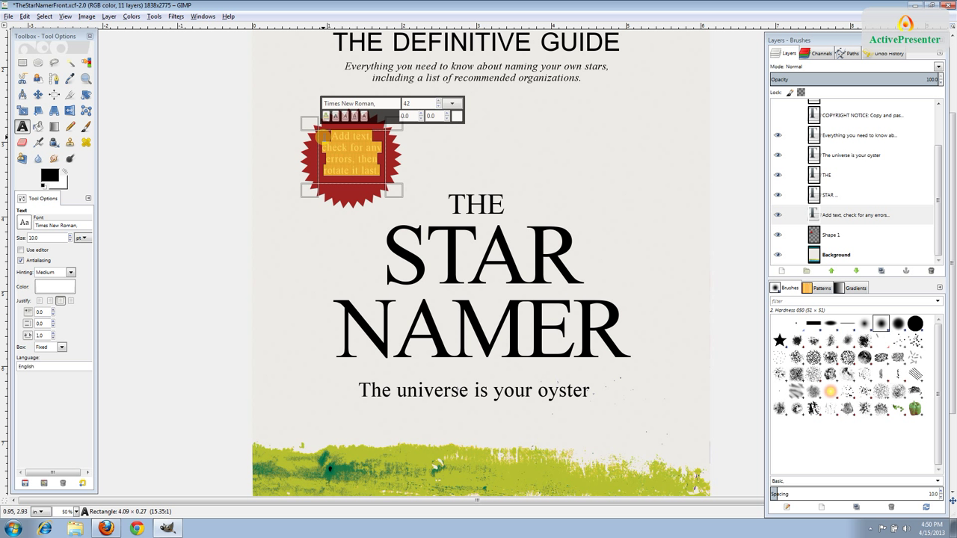
{"action": "type", "text": "The most complete"}
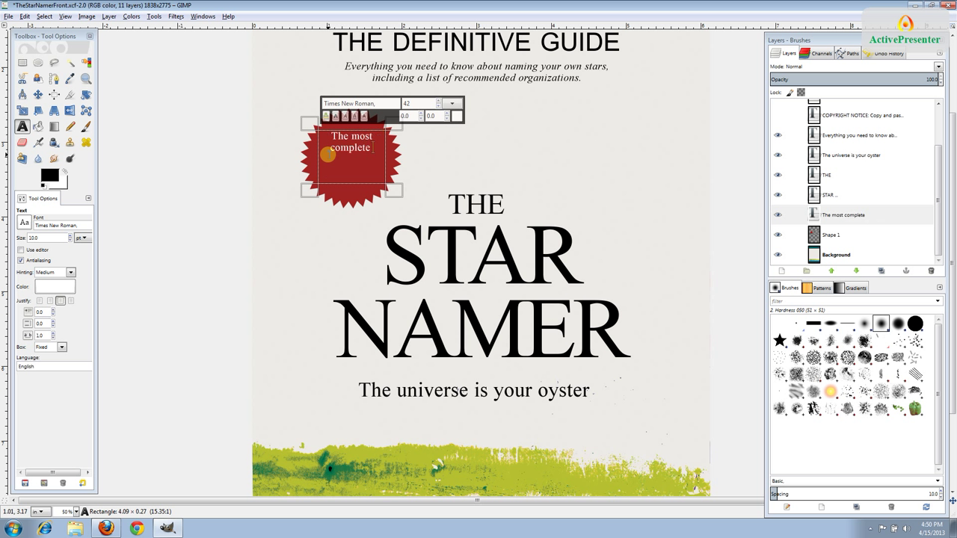
{"action": "type", "text": " resource on the topic"}
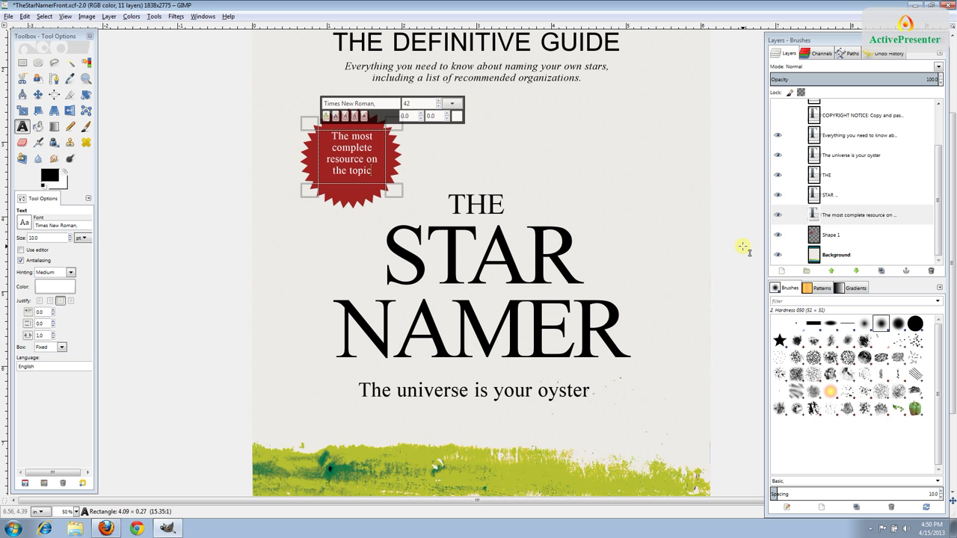
{"action": "left_click", "coordinate": [843, 254]}
{"action": "left_click", "coordinate": [848, 218]}
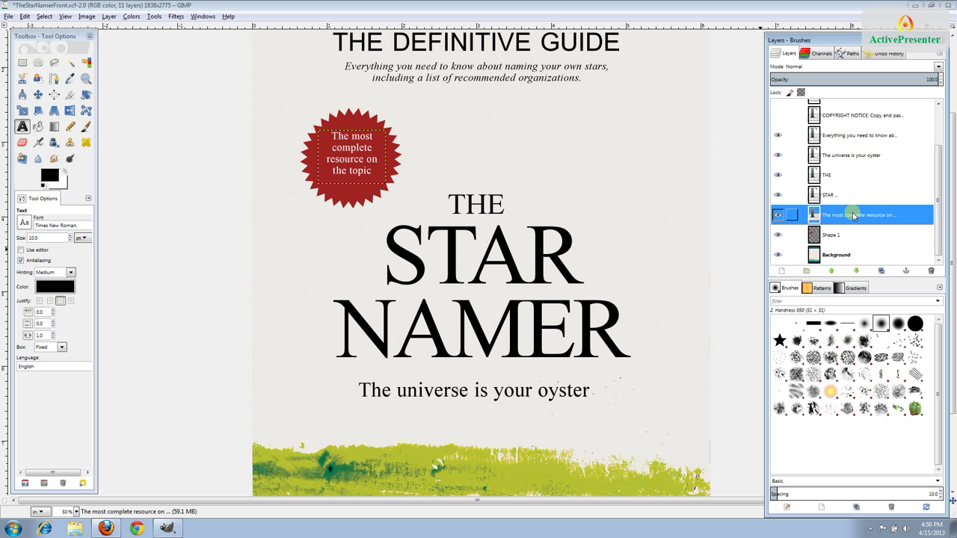
Rotate the badge text layer by -23.04 degrees with the Rotate tool.
{"action": "left_click", "coordinate": [87, 95]}
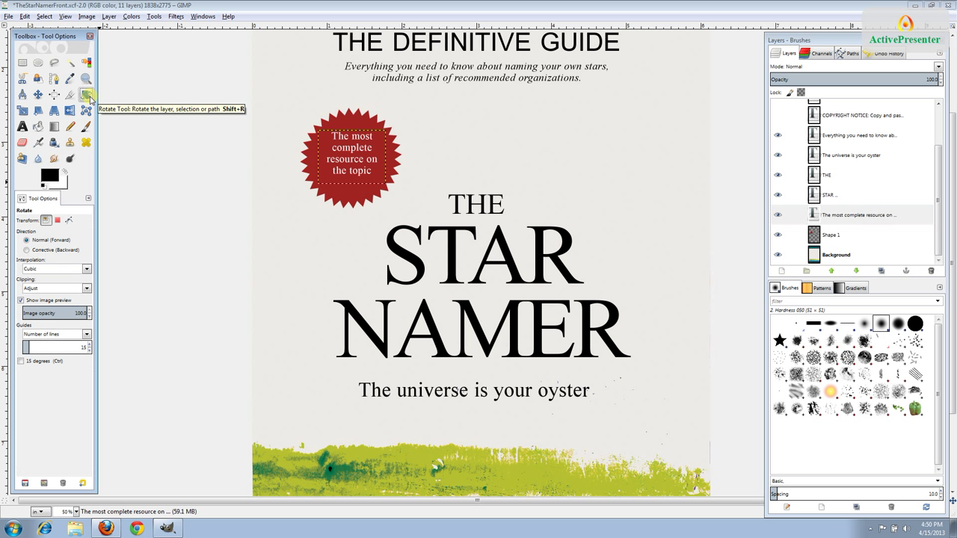
{"action": "key", "text": "Tab"}
{"action": "left_click", "coordinate": [459, 175]}
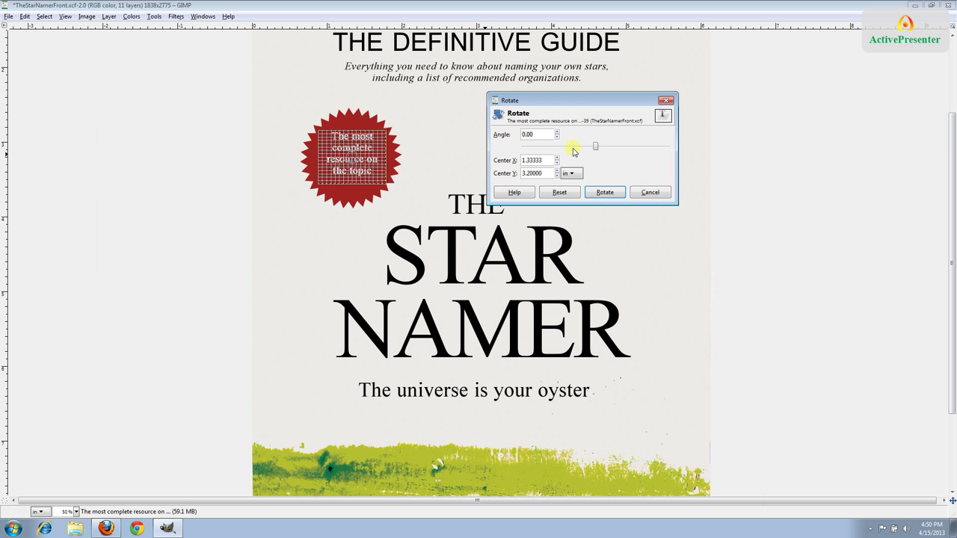
{"action": "mouse_move", "coordinate": [598, 145]}
{"action": "left_mouse_down"}
{"action": "mouse_move", "coordinate": [617, 149]}
{"action": "mouse_move", "coordinate": [586, 151]}
{"action": "left_mouse_up"}
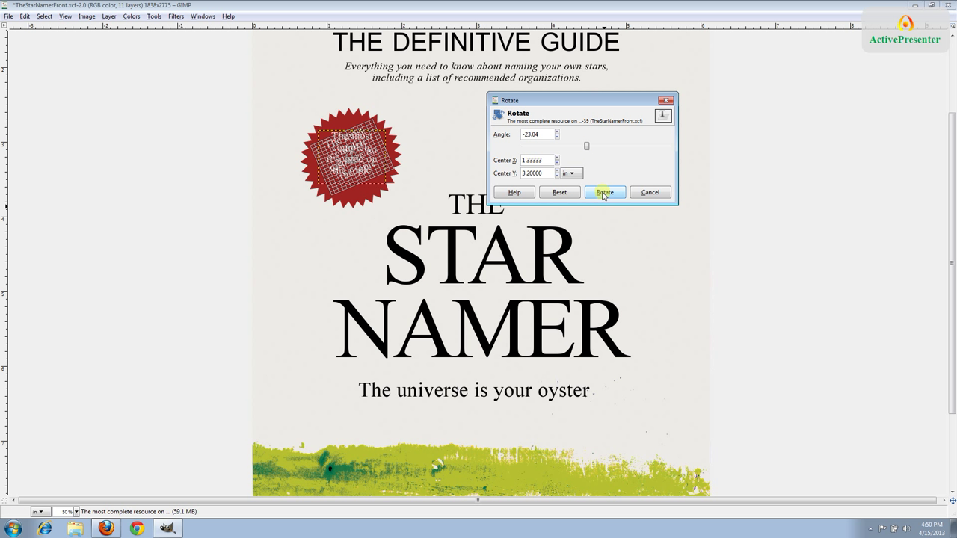
{"action": "left_click", "coordinate": [604, 193]}
{"action": "key", "text": "Tab"}
{"action": "left_click", "coordinate": [860, 257]}
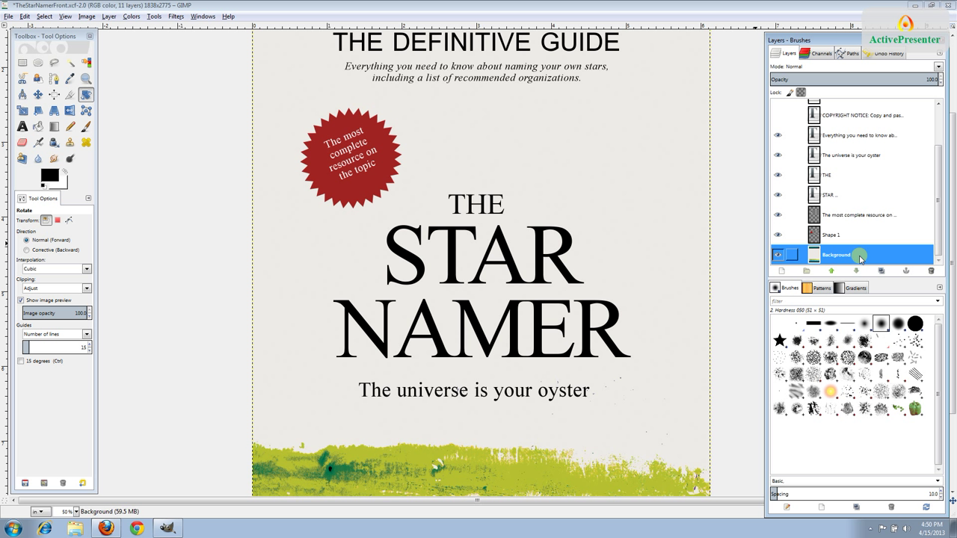
Drag the badge text layer slightly right with the Move tool, moving only the active layer.
{"action": "left_click", "coordinate": [863, 217]}
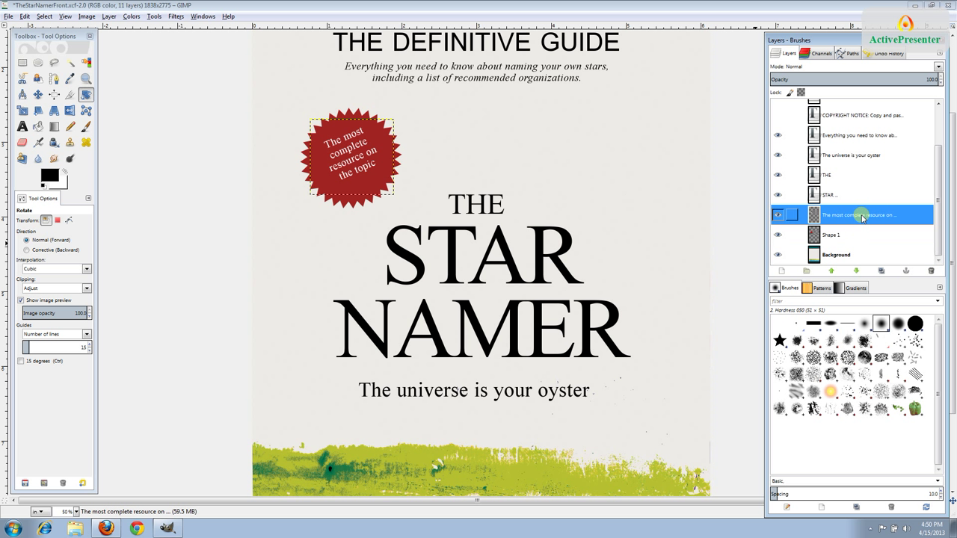
{"action": "left_click", "coordinate": [37, 94]}
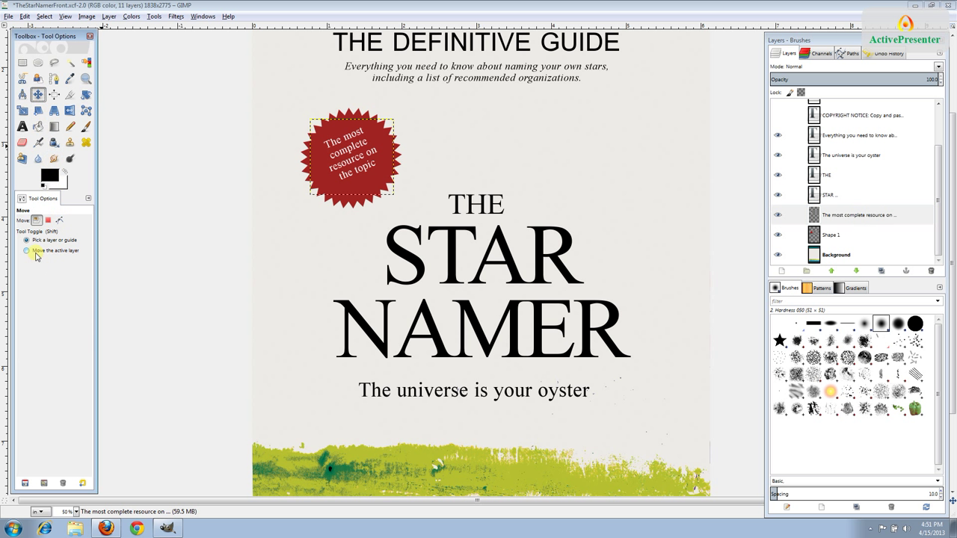
{"action": "left_click", "coordinate": [35, 255]}
{"action": "left_click", "coordinate": [345, 176]}
{"action": "left_click", "coordinate": [357, 166]}
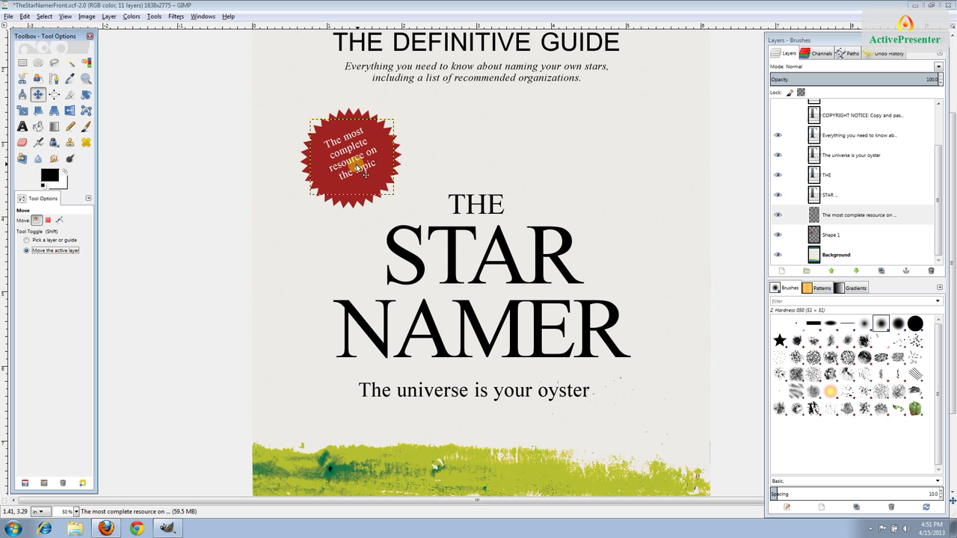
{"action": "left_click_drag", "start_coordinate": [357, 165], "coordinate": [380, 162]}
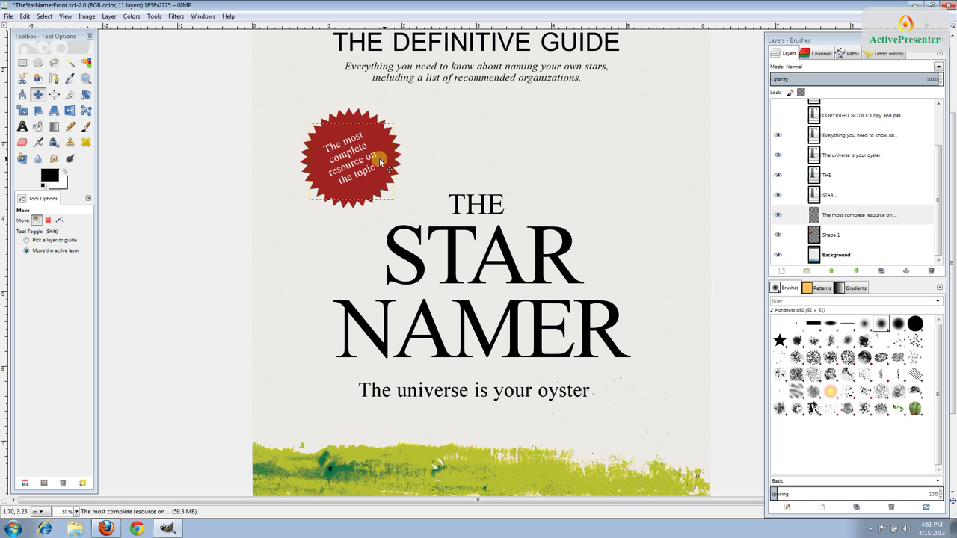
{"action": "left_click", "coordinate": [835, 255]}
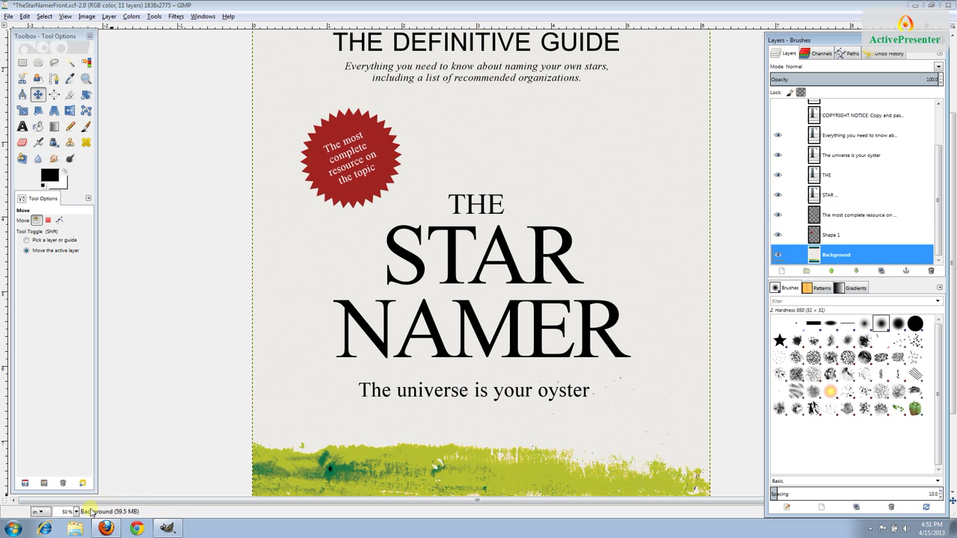
{"action": "left_click", "coordinate": [73, 511]}
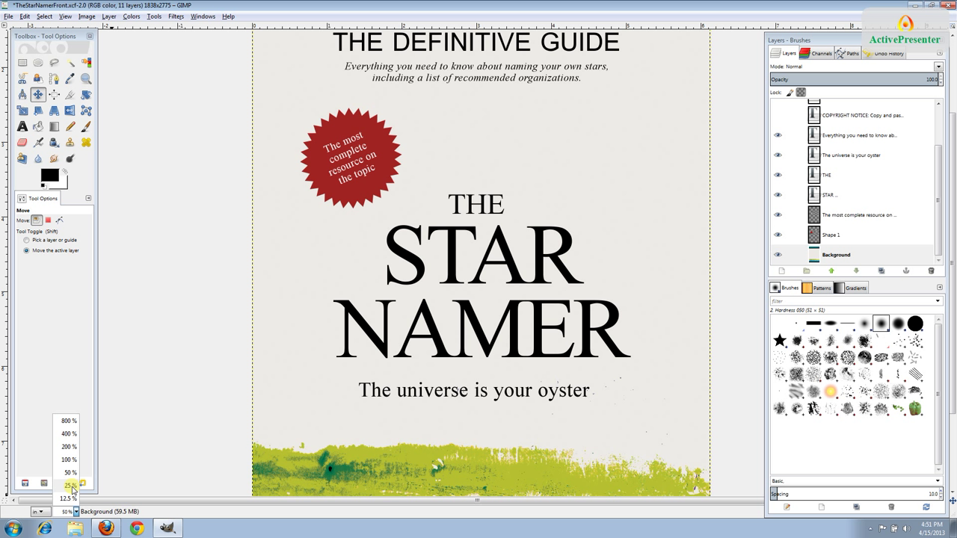
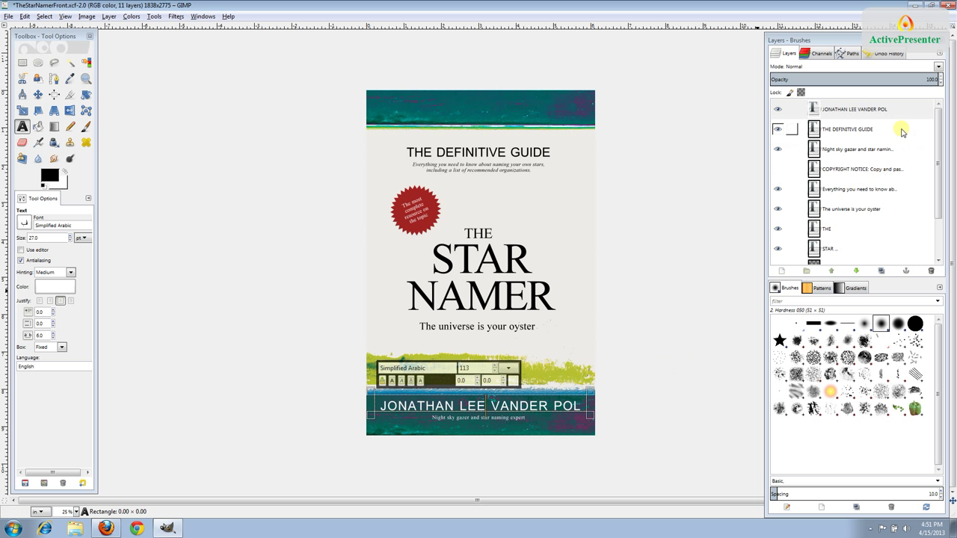
Select the author name text layer and highlight all of its text on the cover.
{"action": "left_click", "coordinate": [890, 109]}
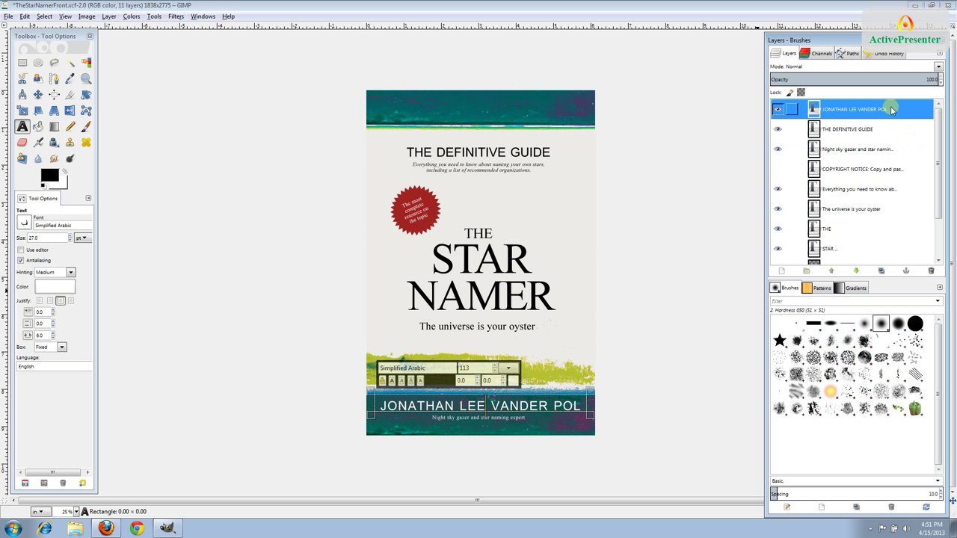
{"action": "scroll", "coordinate": [919, 250], "scroll_direction": "down", "scroll_amount": 2}
{"action": "left_click", "coordinate": [931, 254]}
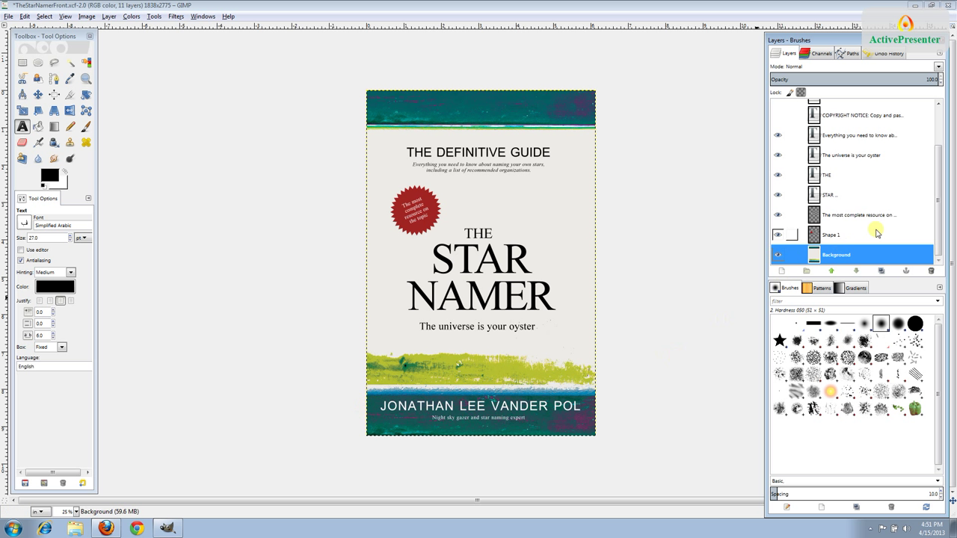
{"action": "scroll", "coordinate": [877, 234], "scroll_direction": "up", "scroll_amount": 3}
{"action": "left_click", "coordinate": [859, 108]}
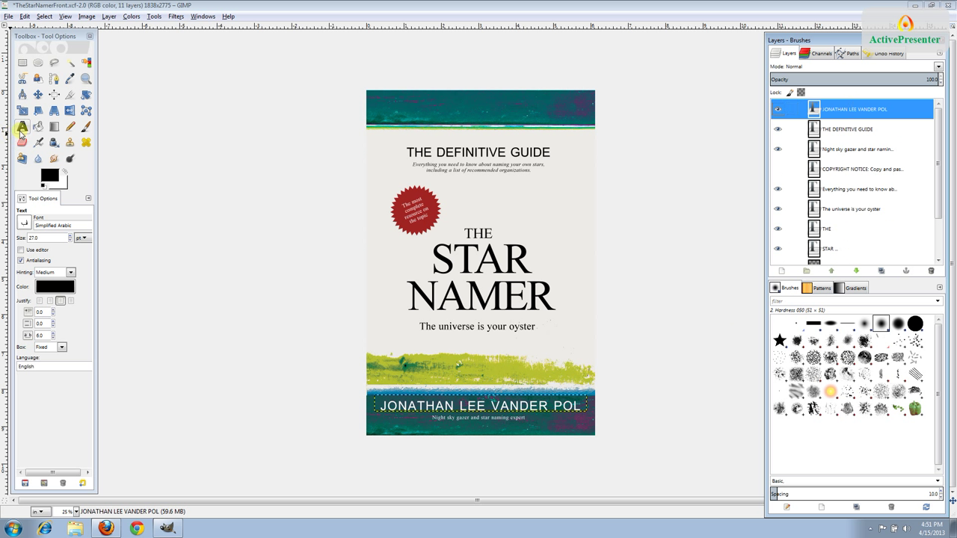
{"action": "left_click", "coordinate": [382, 408]}
{"action": "left_click_drag", "start_coordinate": [382, 408], "coordinate": [588, 407]}
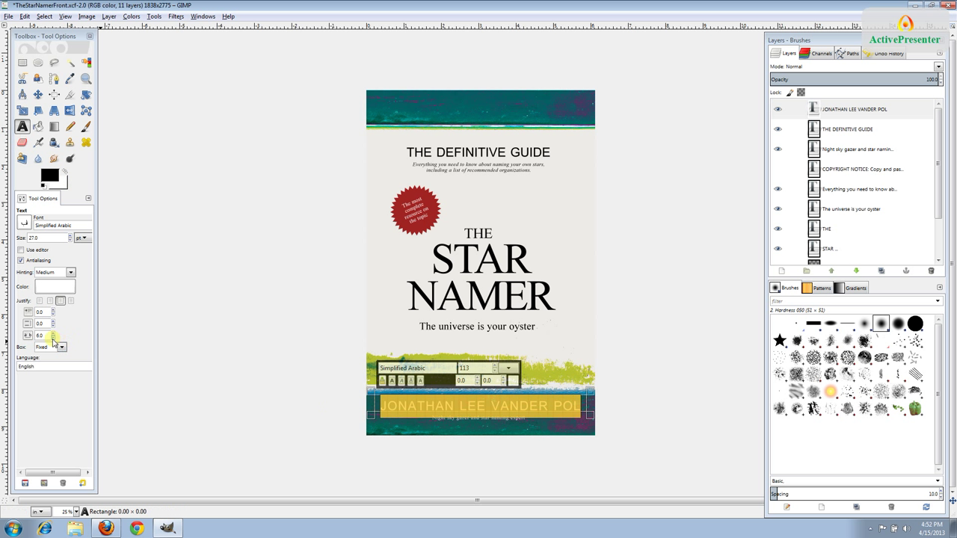
Tighten the author name's letter spacing to -4.0.
{"action": "left_click", "coordinate": [54, 339]}
{"action": "left_click", "coordinate": [54, 338]}
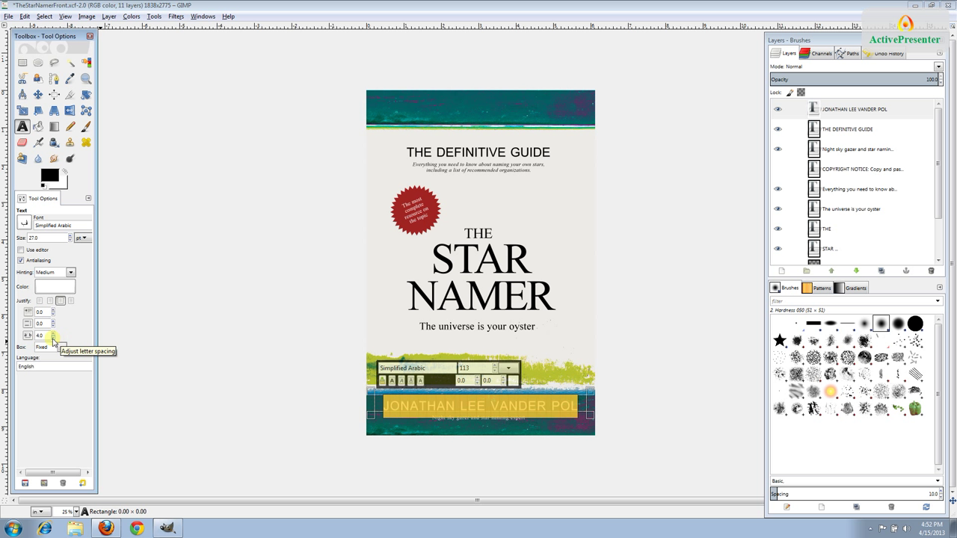
{"action": "scroll", "coordinate": [54, 339], "scroll_direction": "down", "scroll_amount": 4}
{"action": "scroll", "coordinate": [54, 340], "scroll_direction": "down", "scroll_amount": 4}
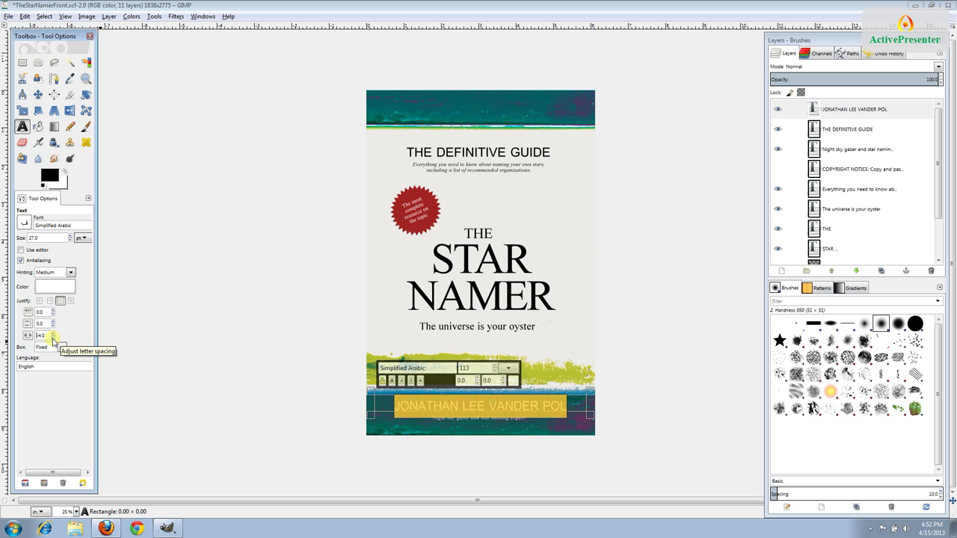
{"action": "scroll", "coordinate": [918, 216], "scroll_direction": "down", "scroll_amount": 2}
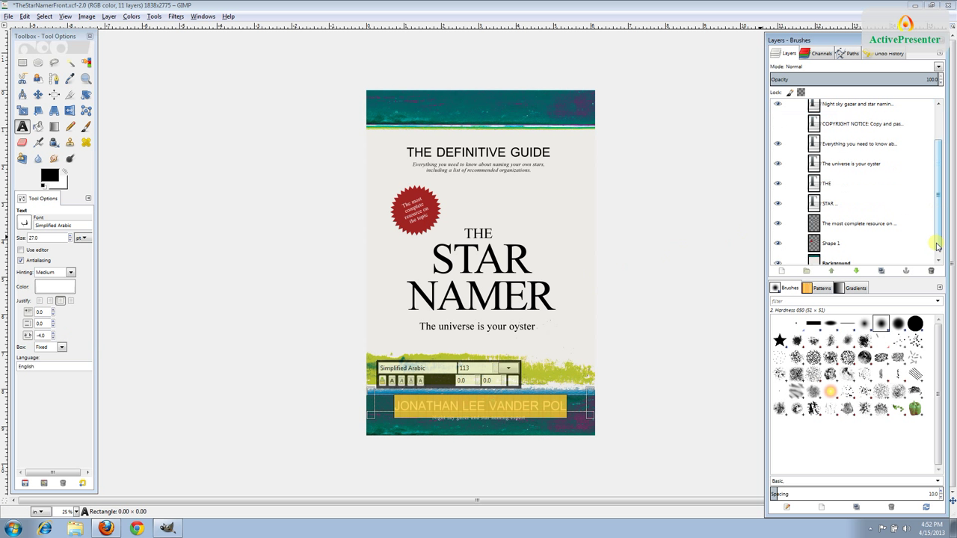
{"action": "left_click", "coordinate": [917, 258]}
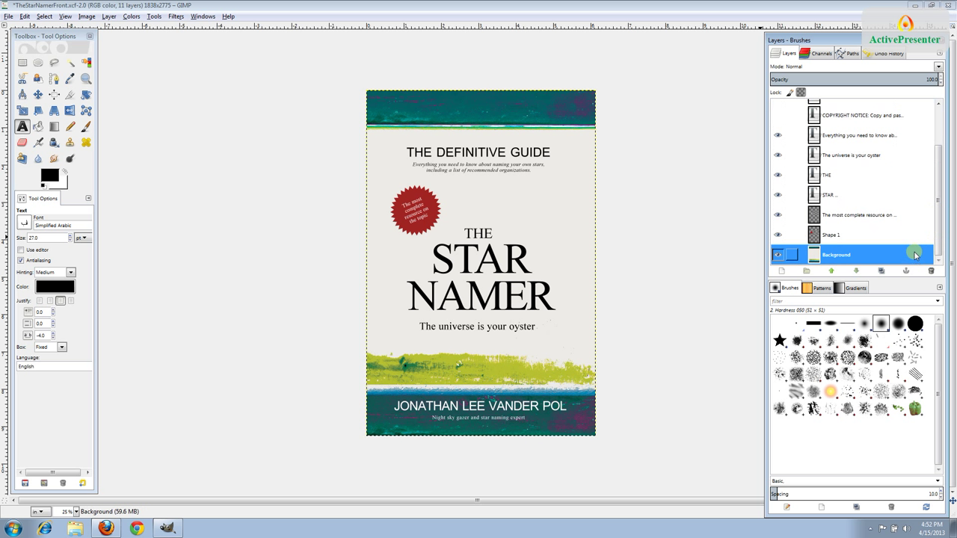
{"action": "left_click", "coordinate": [860, 195]}
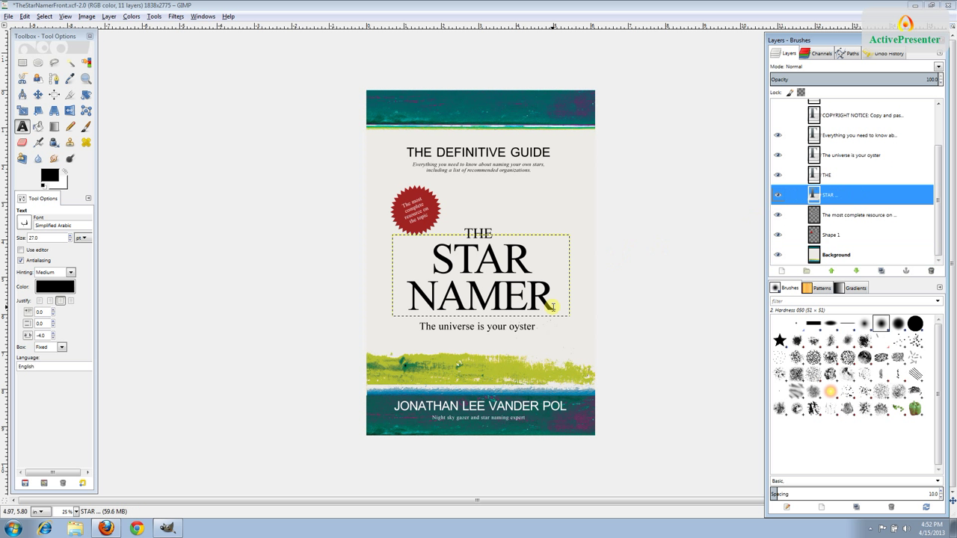
Select the whole STAR NAMER title and widen its letter spacing to 21.0.
{"action": "left_click", "coordinate": [553, 307]}
{"action": "left_click_drag", "start_coordinate": [554, 307], "coordinate": [214, 277]}
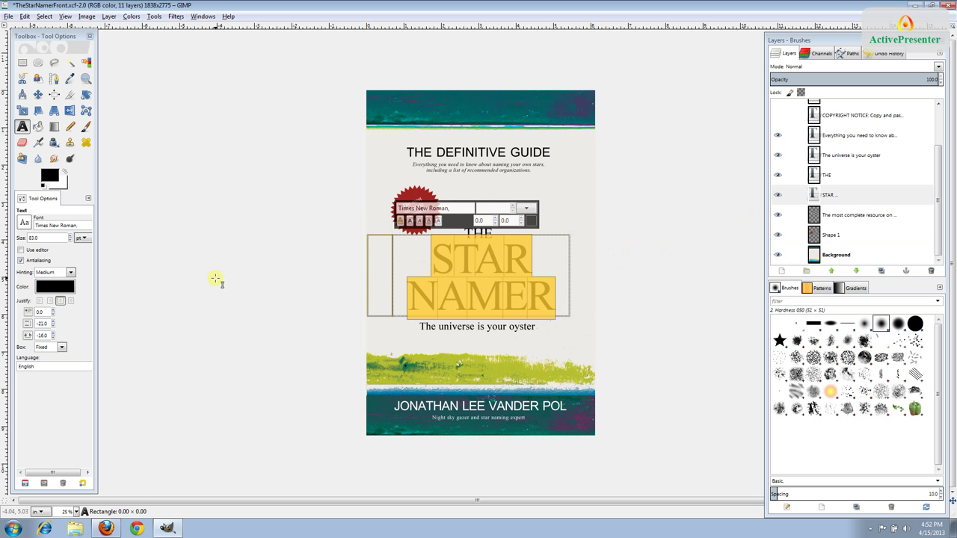
{"action": "left_click", "coordinate": [52, 338]}
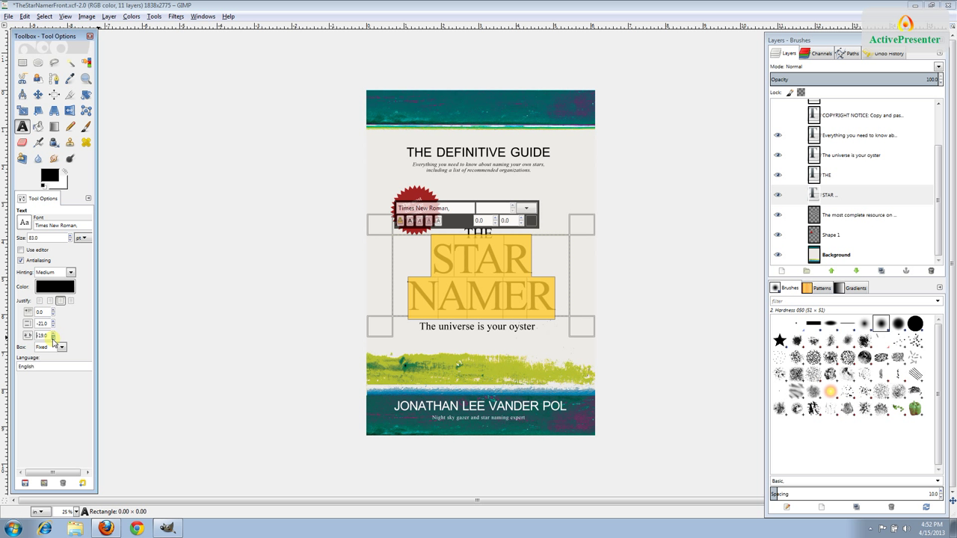
{"action": "left_click", "coordinate": [52, 338]}
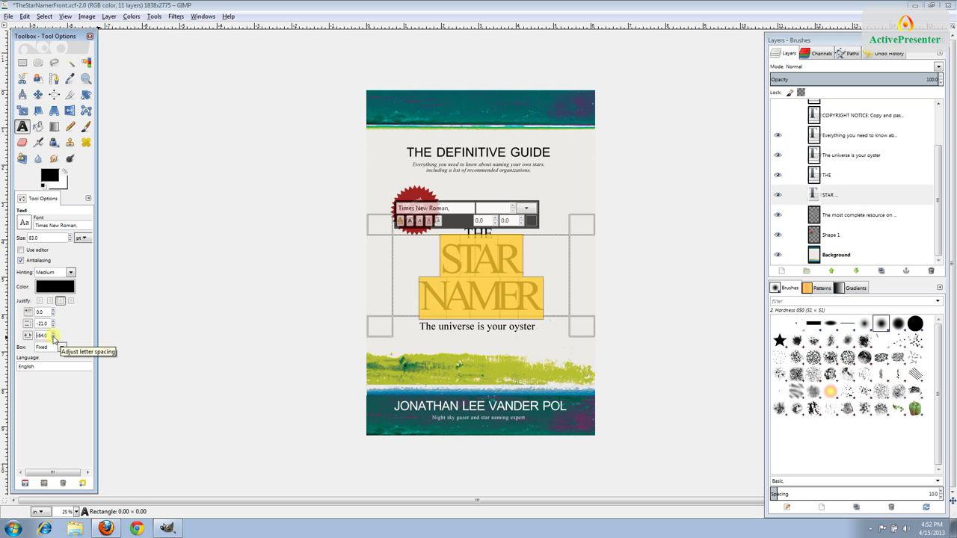
{"action": "left_click", "coordinate": [53, 333]}
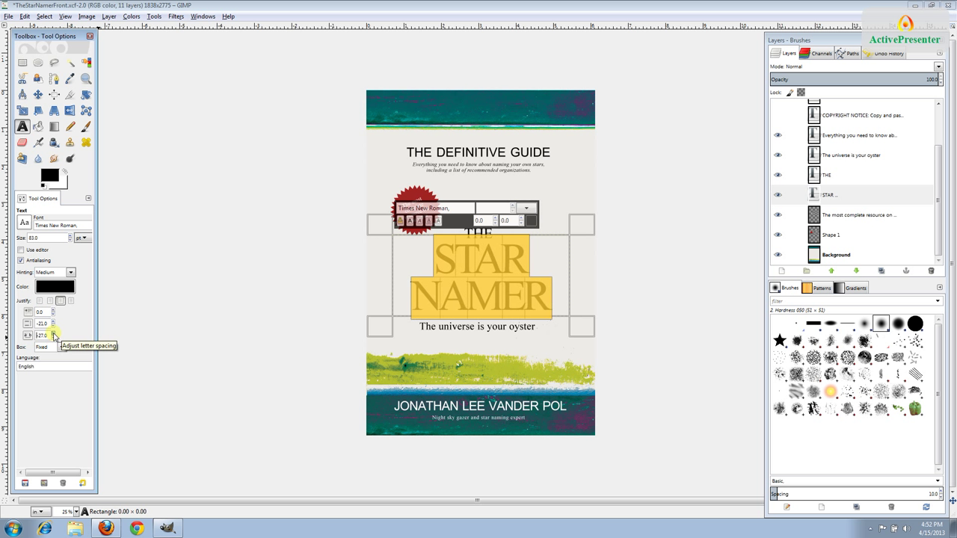
{"action": "left_click", "coordinate": [53, 334]}
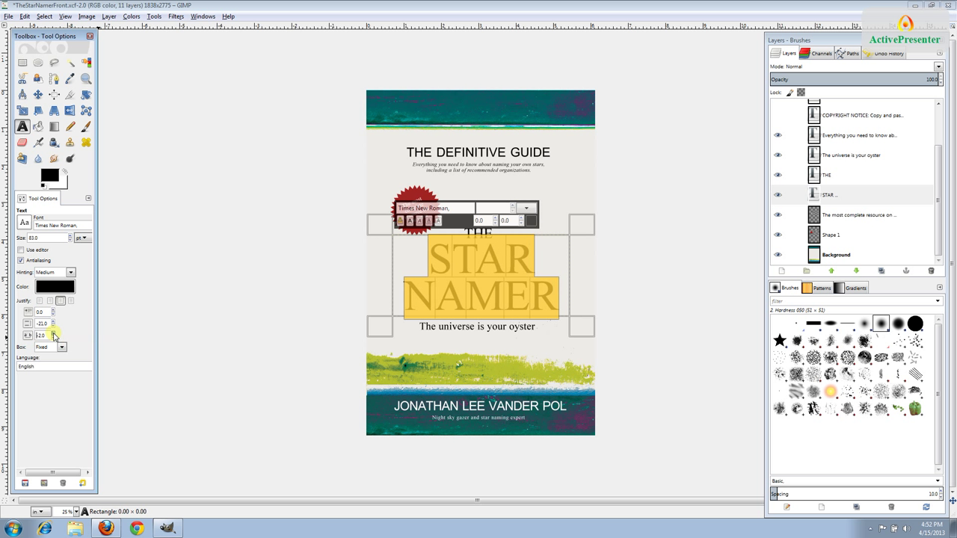
{"action": "left_click", "coordinate": [53, 334]}
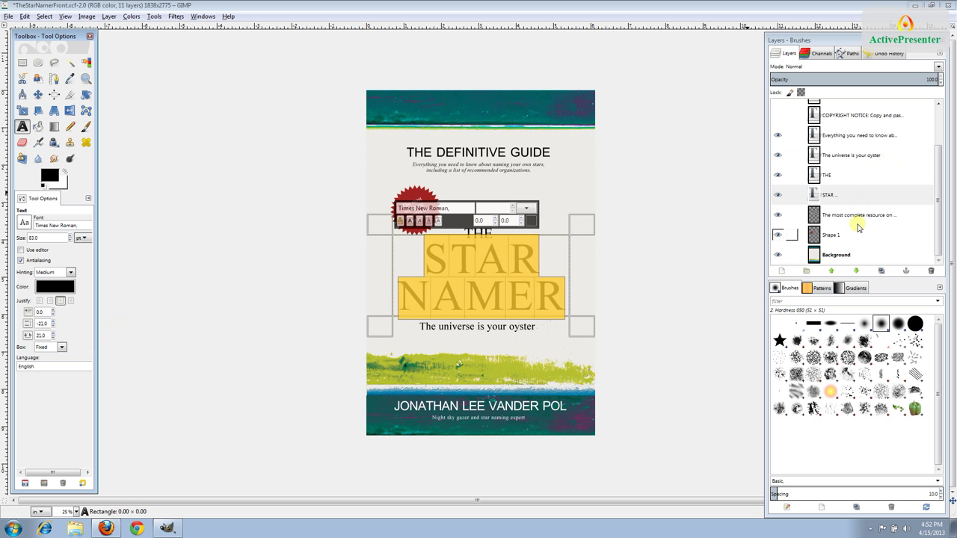
{"action": "left_click", "coordinate": [858, 254]}
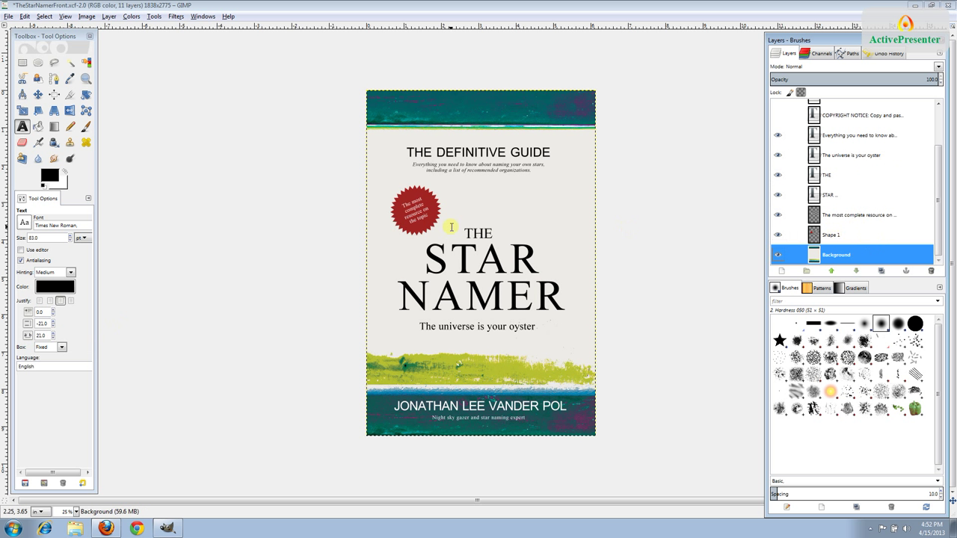
Undo the title's letter-spacing change and save the cover as TheStarNamerFront.xcf.
{"action": "left_click", "coordinate": [25, 17]}
{"action": "left_click", "coordinate": [41, 28]}
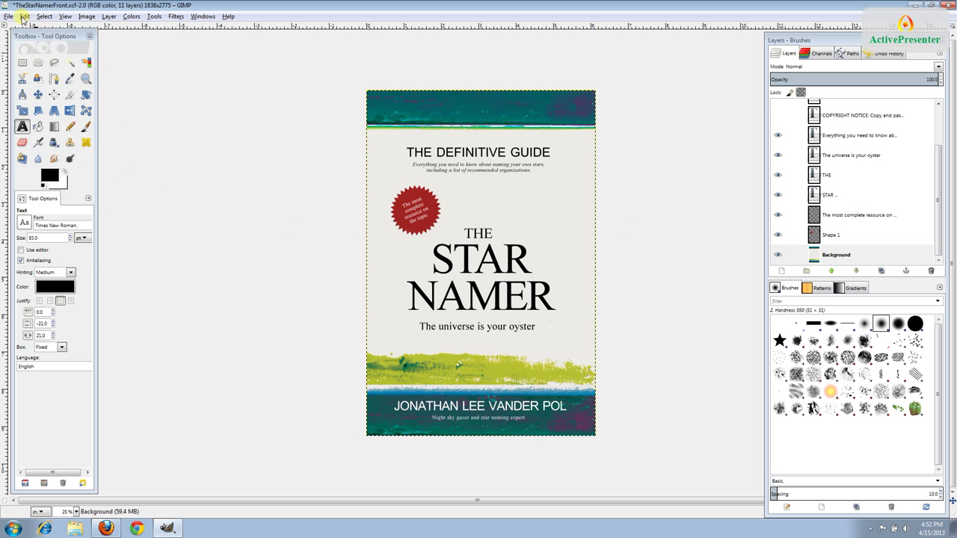
{"action": "left_click", "coordinate": [23, 16]}
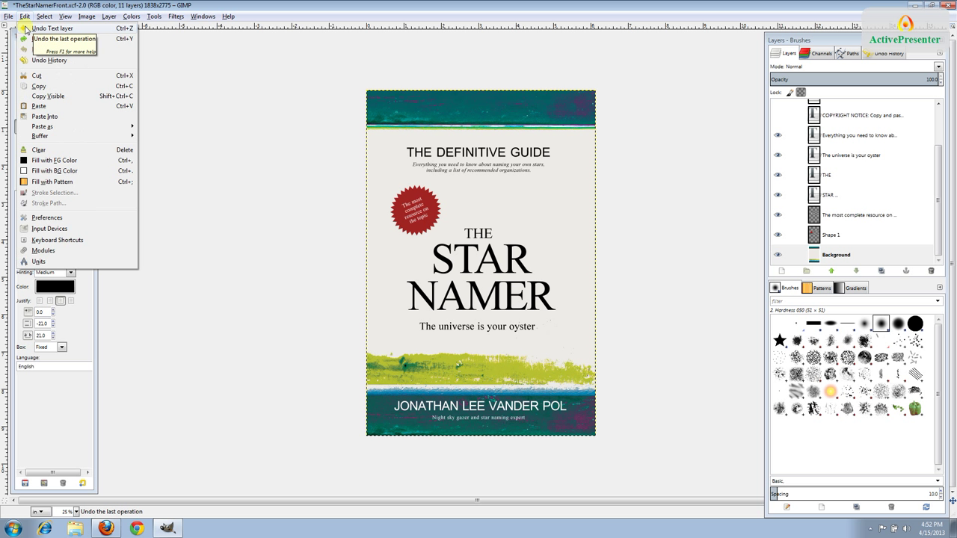
{"action": "left_click", "coordinate": [852, 239]}
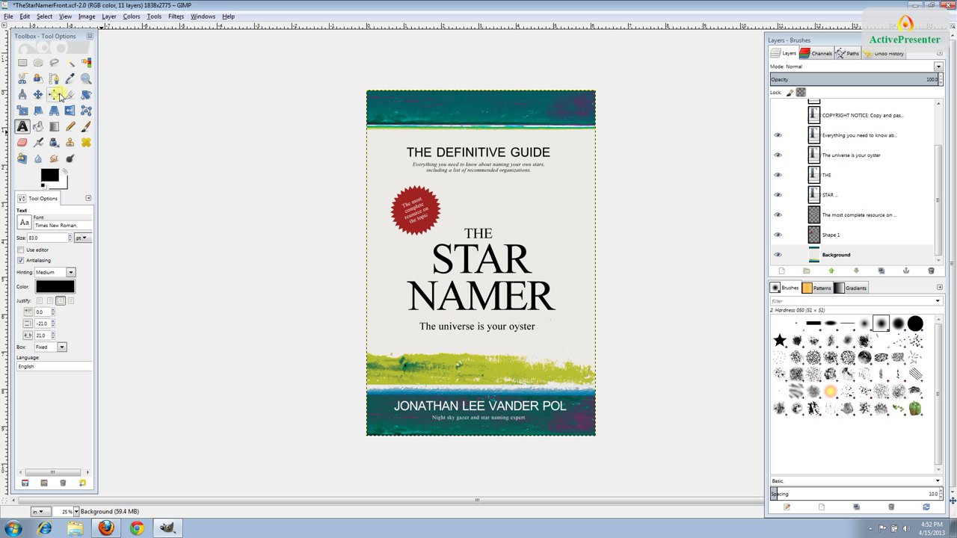
{"action": "left_click", "coordinate": [8, 16]}
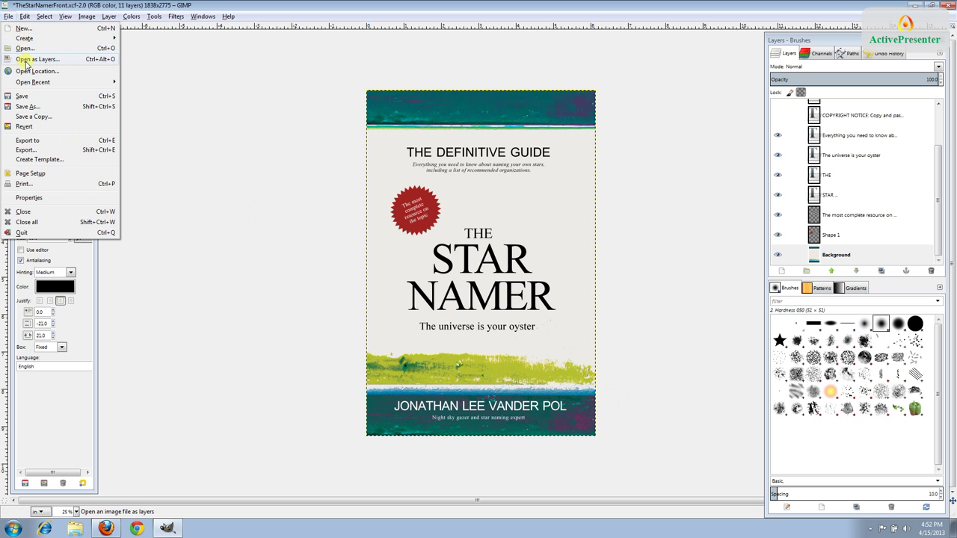
{"action": "left_click", "coordinate": [30, 99]}
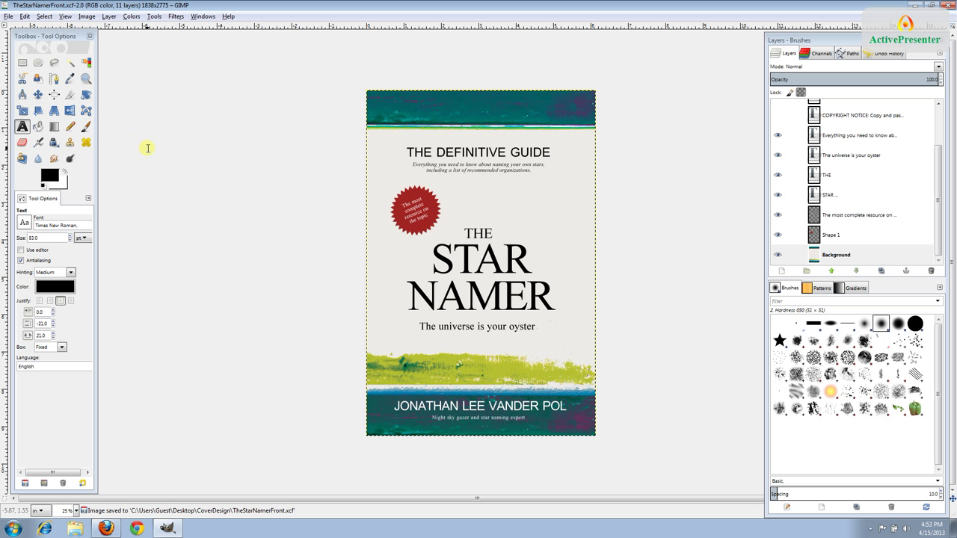
Save a copy of the cover as TheStarNamerFronteMBED.xcf in the CoverDesign folder.
{"action": "left_click", "coordinate": [9, 15]}
{"action": "left_click", "coordinate": [30, 109]}
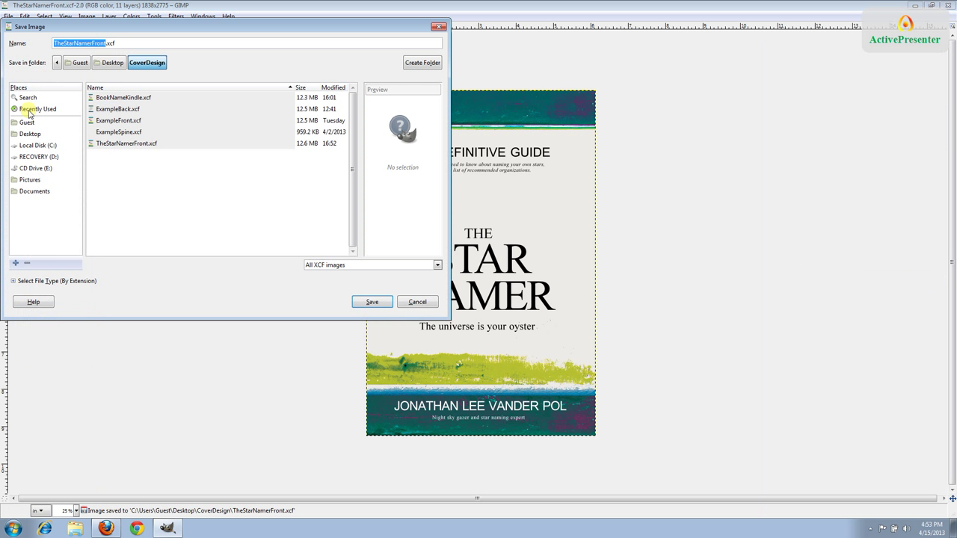
{"action": "left_click", "coordinate": [106, 44]}
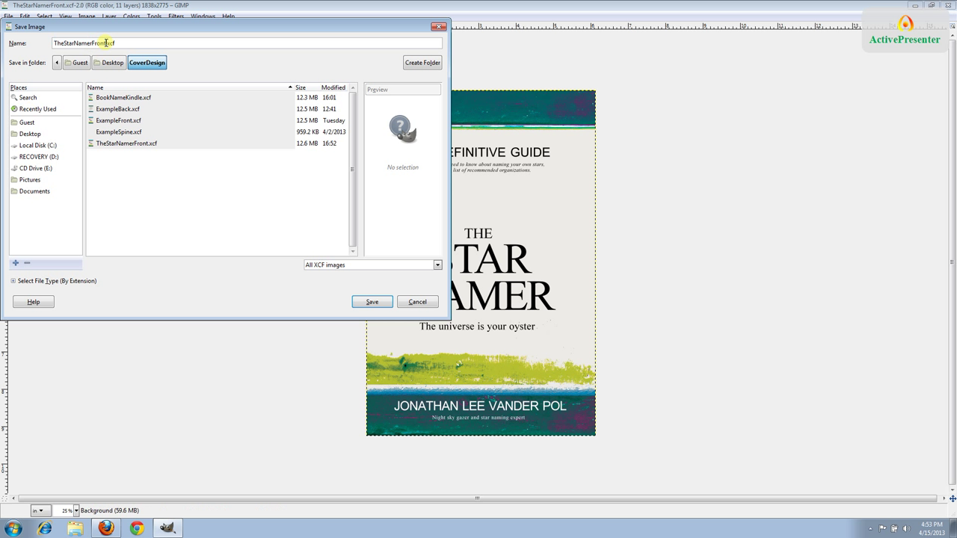
{"action": "type", "text": "eMBED"}
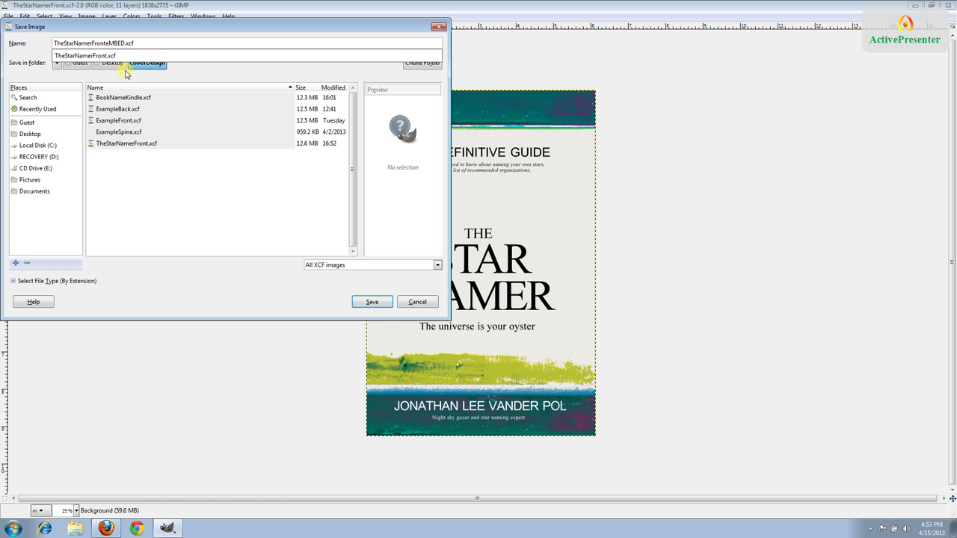
{"action": "left_click", "coordinate": [365, 305]}
{"action": "left_click", "coordinate": [367, 304]}
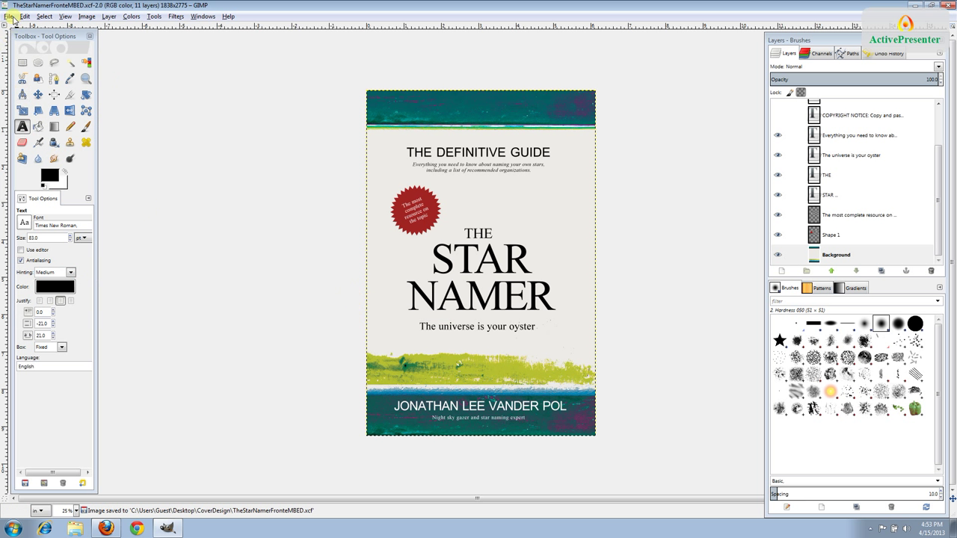
Flatten TheStarNamerFronteMBED.xcf into a single Background layer and save it.
{"action": "left_click", "coordinate": [8, 16]}
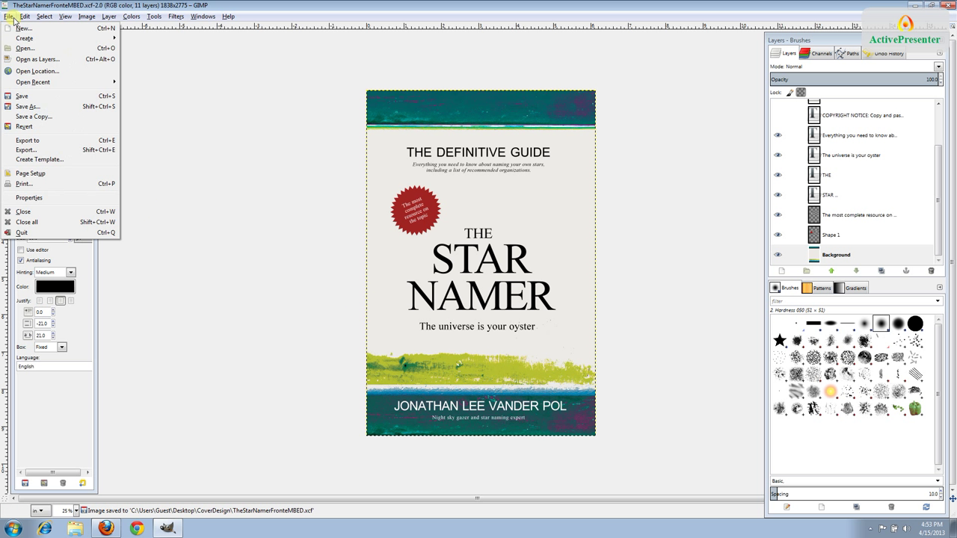
{"action": "mouse_move", "coordinate": [81, 16]}
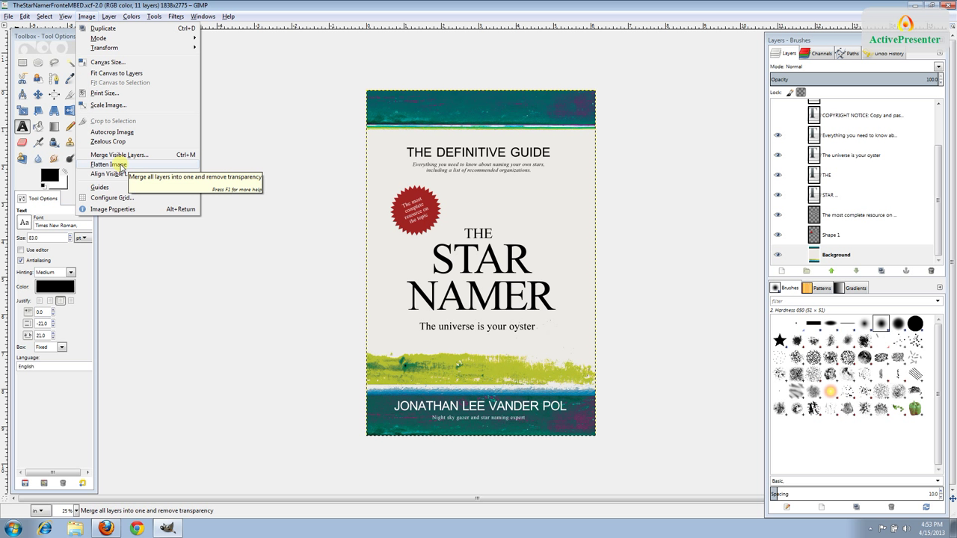
{"action": "left_click", "coordinate": [120, 166]}
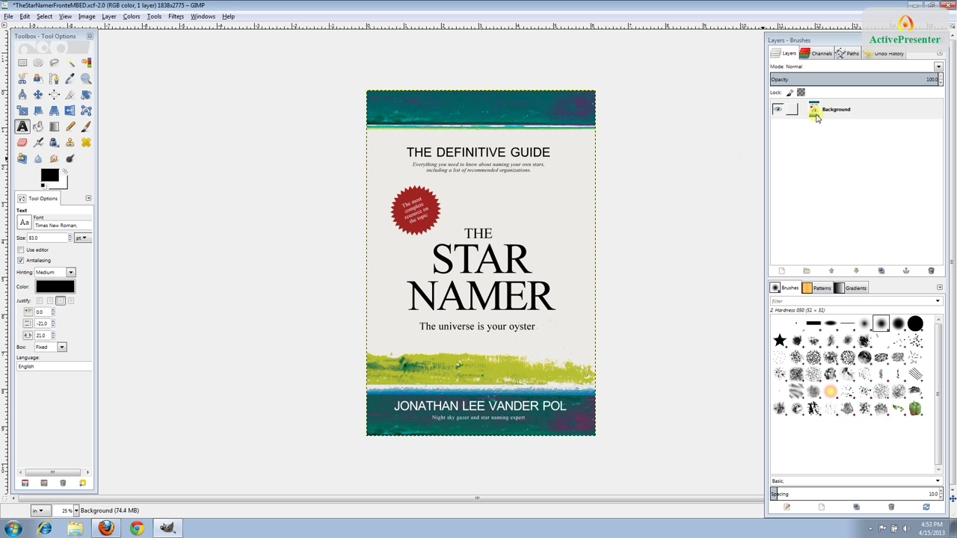
{"action": "left_click", "coordinate": [9, 16]}
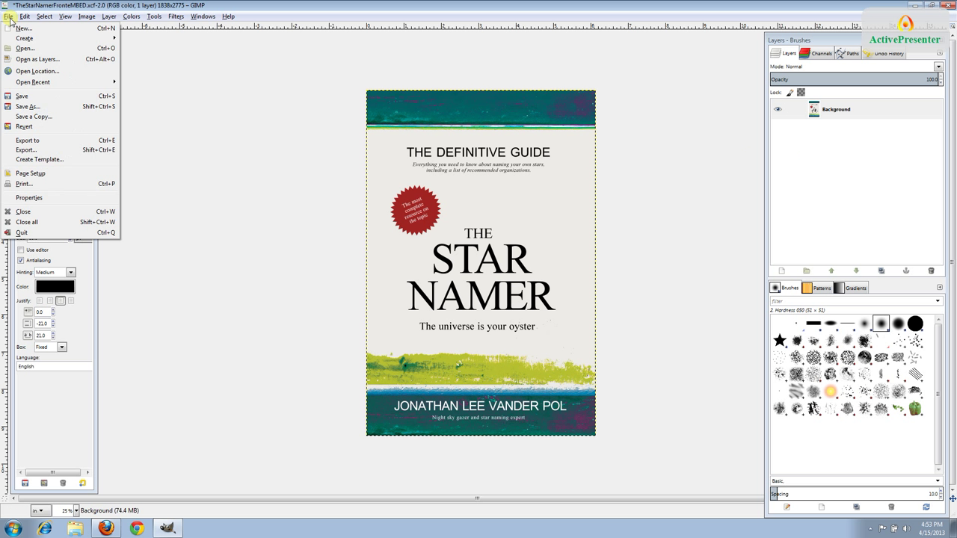
{"action": "left_click", "coordinate": [22, 96]}
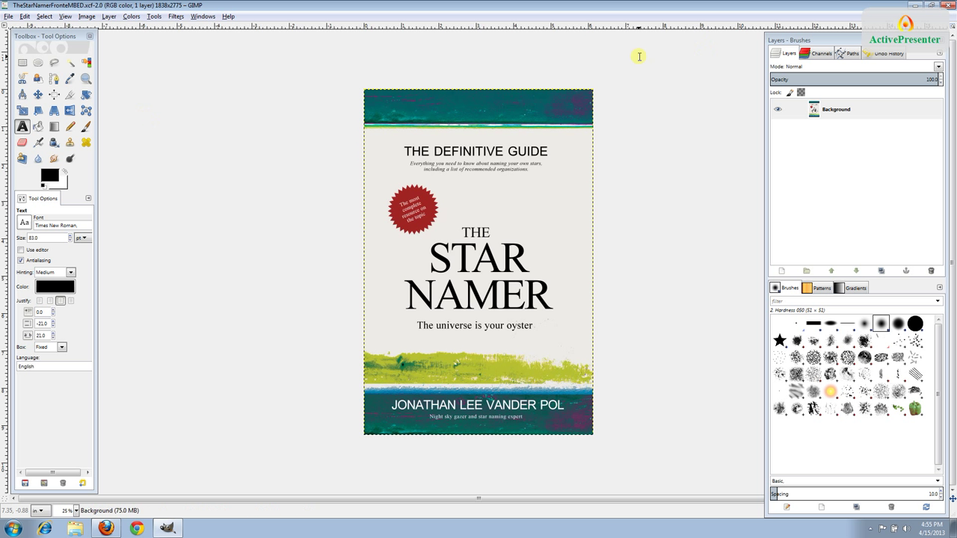
Open the ExampleBack.xcf back-cover template from the CoverDesign folder.
{"action": "left_click", "coordinate": [7, 16]}
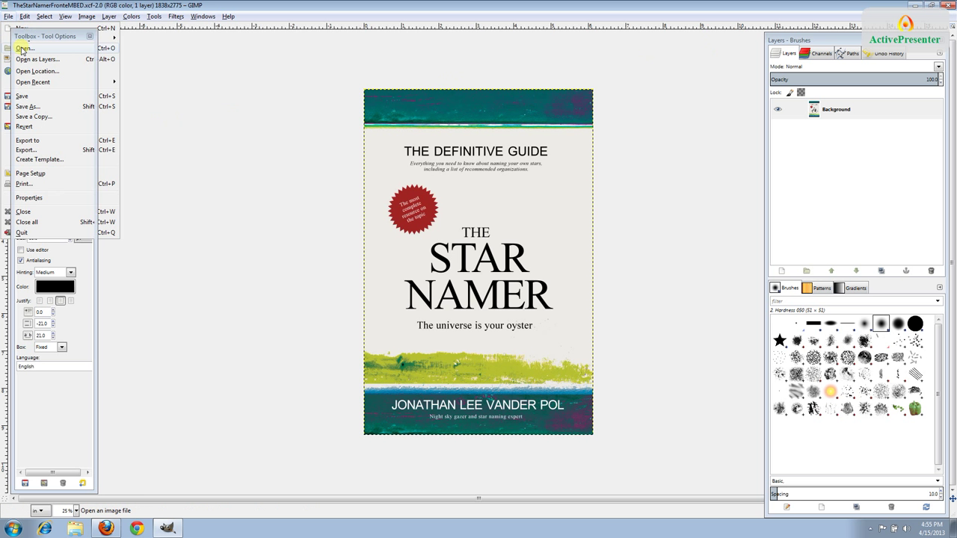
{"action": "left_click", "coordinate": [21, 50]}
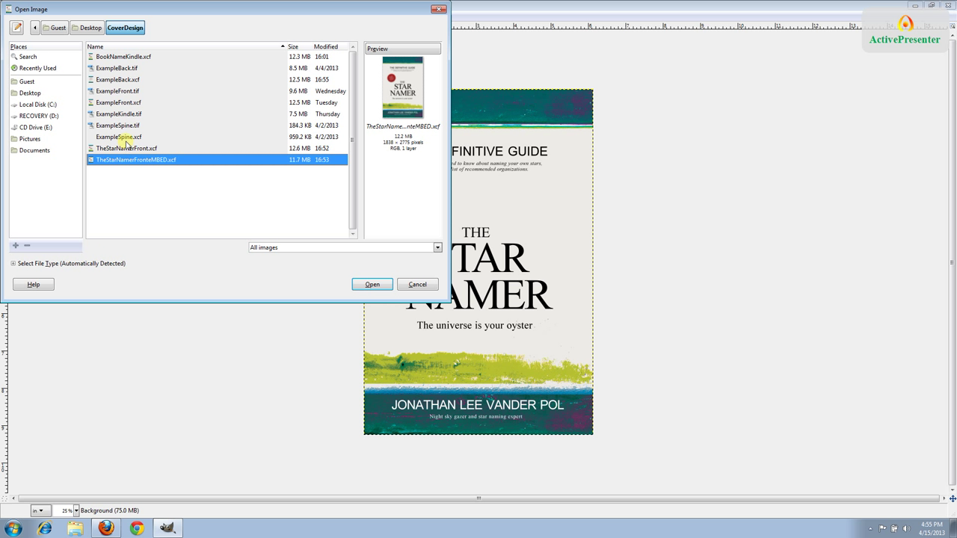
{"action": "double_click", "coordinate": [130, 80]}
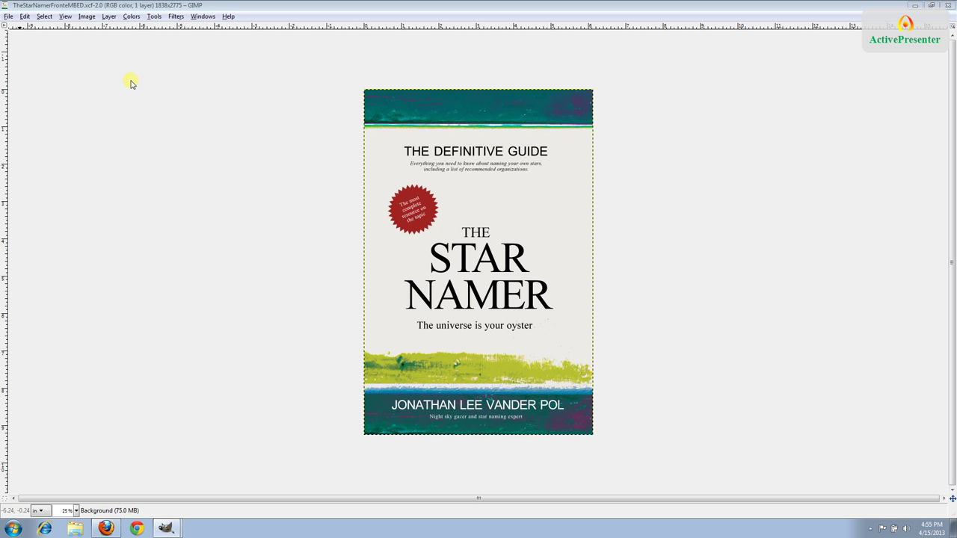
Un-maximize and arrange the front- and back-cover windows side by side, resizing each.
{"action": "left_click", "coordinate": [931, 5]}
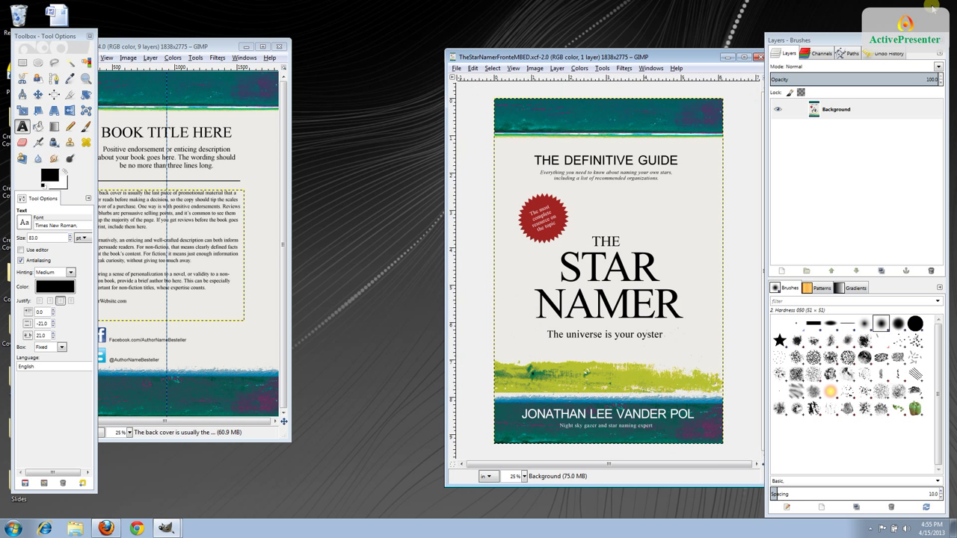
{"action": "left_click_drag", "start_coordinate": [669, 59], "coordinate": [643, 42]}
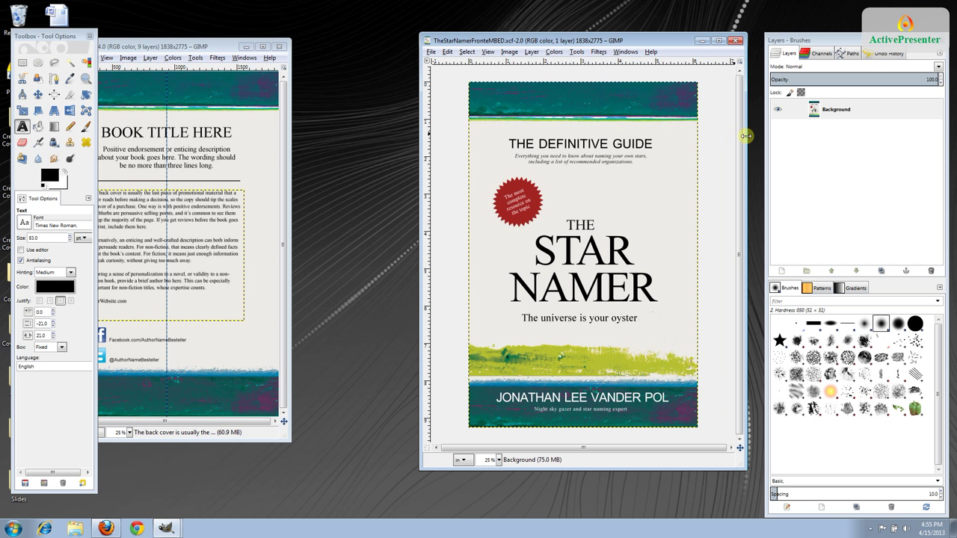
{"action": "left_click_drag", "start_coordinate": [746, 135], "coordinate": [723, 134]}
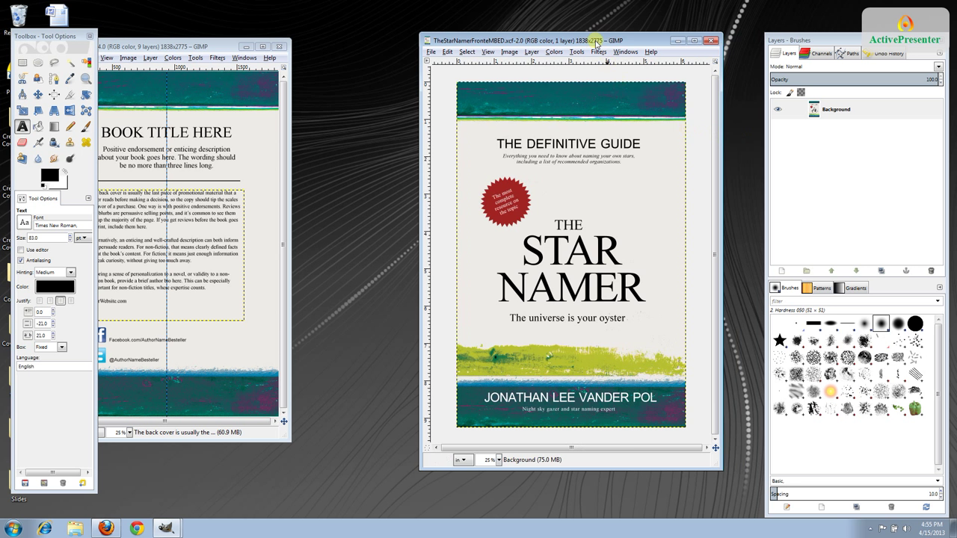
{"action": "left_click_drag", "start_coordinate": [597, 43], "coordinate": [810, 44]}
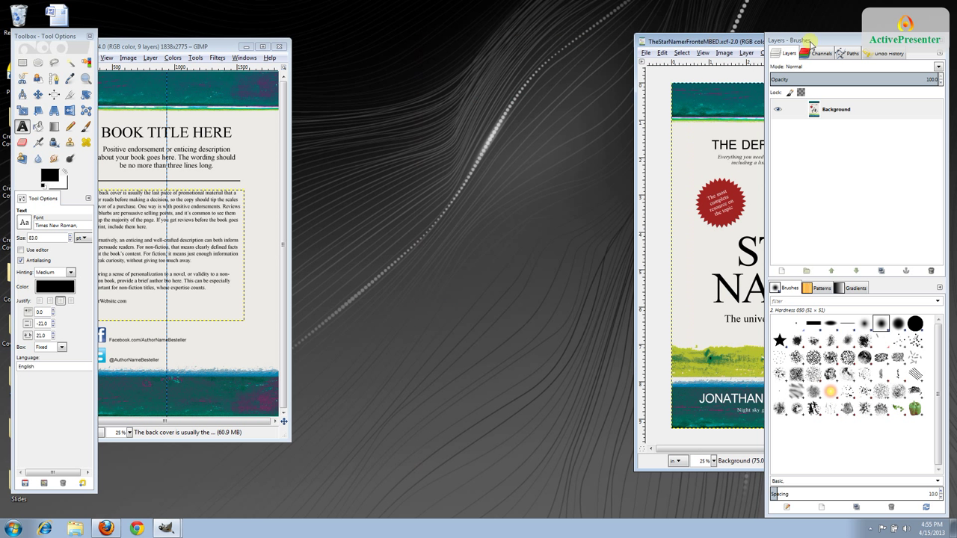
{"action": "left_click_drag", "start_coordinate": [224, 46], "coordinate": [365, 29]}
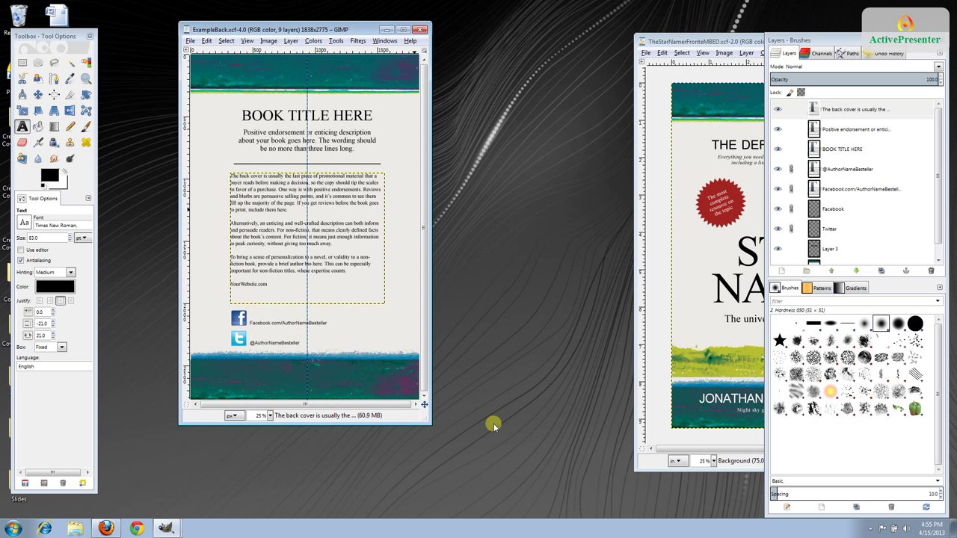
{"action": "left_click_drag", "start_coordinate": [430, 423], "coordinate": [529, 487]}
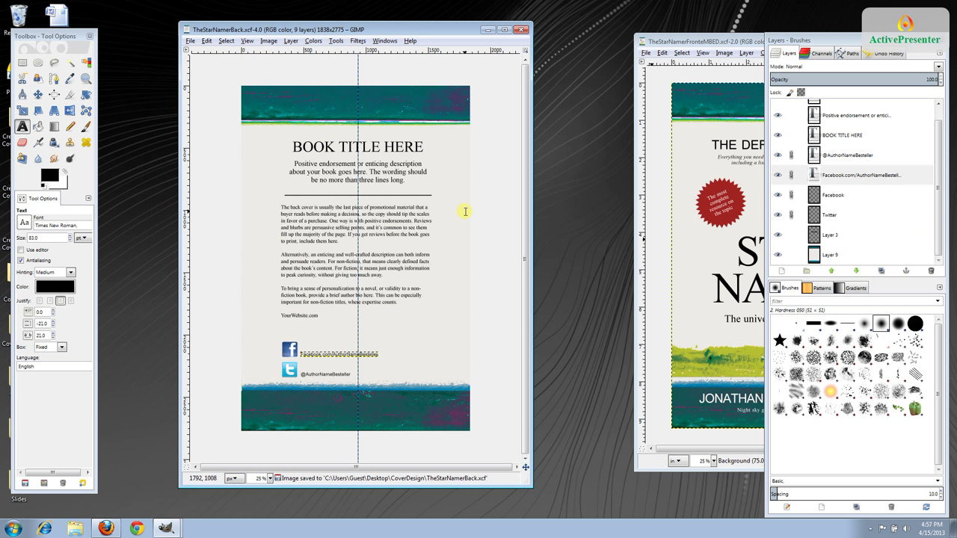
Link the Twitter logo and social-media text layers and move them up about 32 px.
{"action": "left_click_drag", "start_coordinate": [939, 179], "coordinate": [939, 166]}
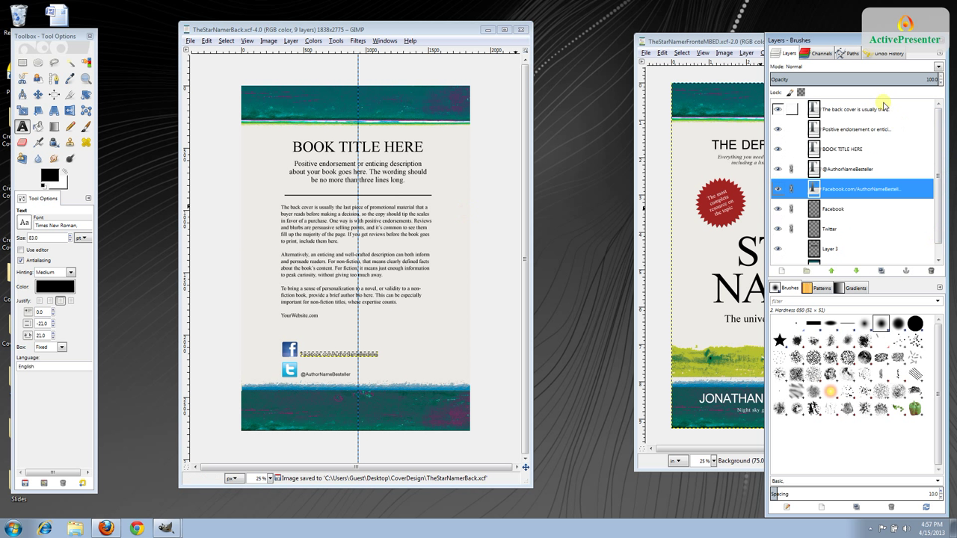
{"action": "left_click", "coordinate": [886, 132]}
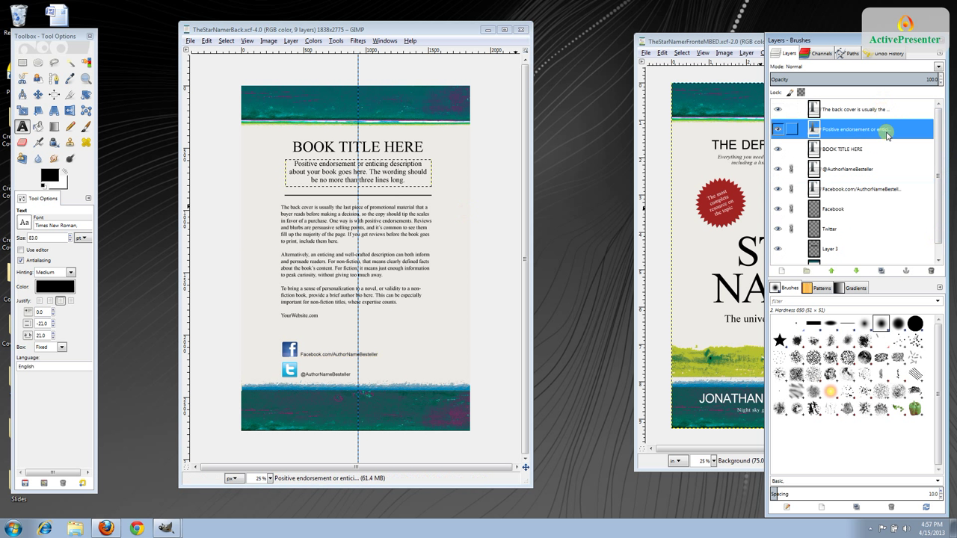
{"action": "left_click", "coordinate": [883, 151]}
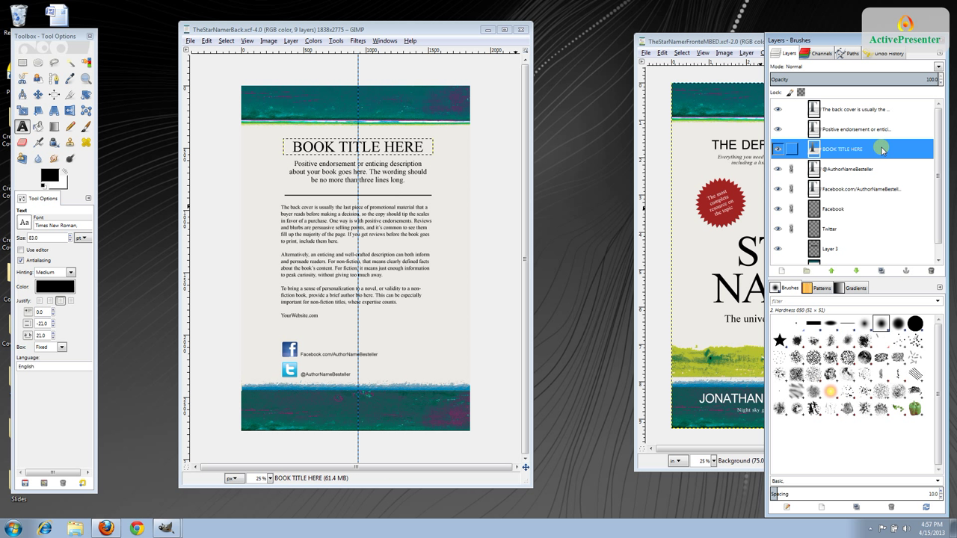
{"action": "scroll", "coordinate": [897, 164], "scroll_direction": "down", "scroll_amount": 1}
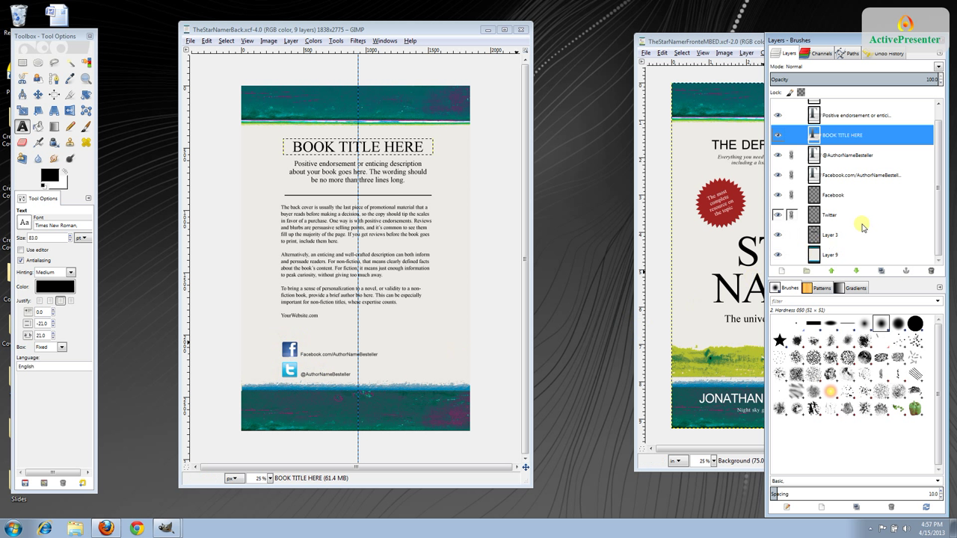
{"action": "left_click", "coordinate": [883, 215]}
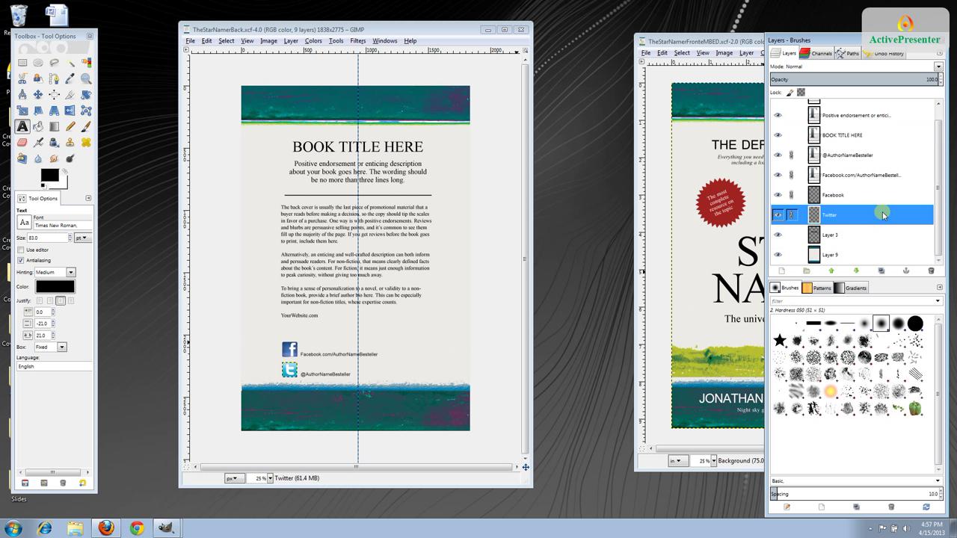
{"action": "left_click", "coordinate": [881, 176]}
{"action": "left_click", "coordinate": [877, 156]}
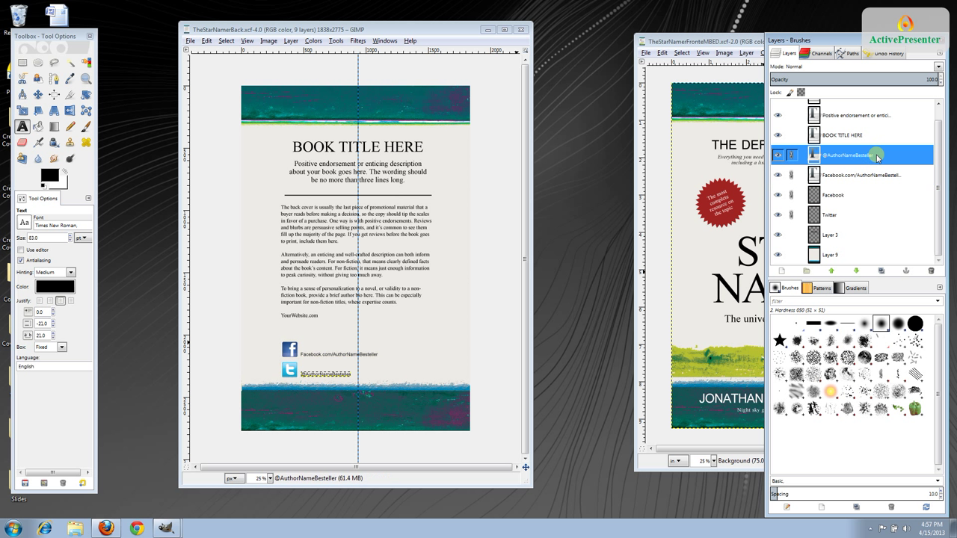
{"action": "left_click", "coordinate": [792, 216]}
{"action": "left_click", "coordinate": [40, 97]}
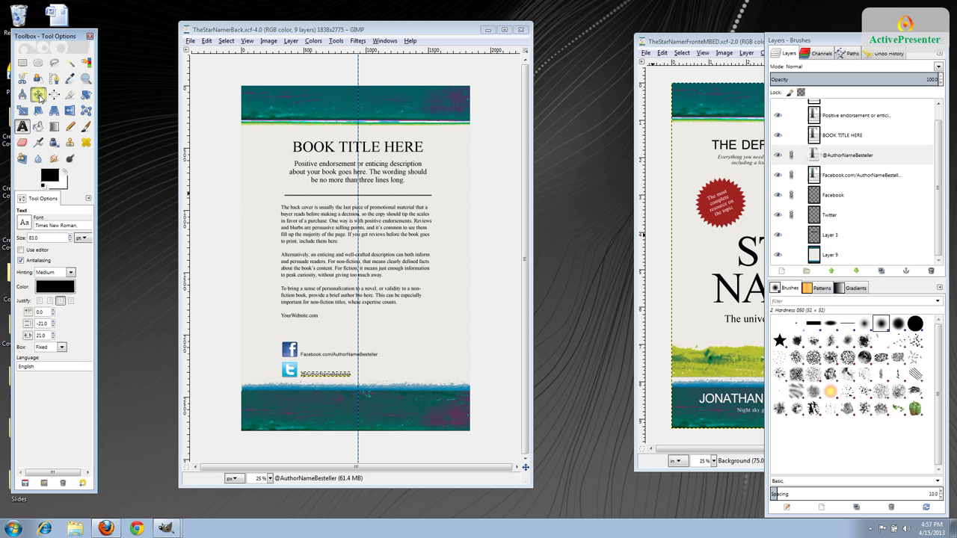
{"action": "left_click", "coordinate": [40, 97]}
{"action": "mouse_move", "coordinate": [290, 350]}
{"action": "left_mouse_down"}
{"action": "mouse_move", "coordinate": [288, 328]}
{"action": "mouse_move", "coordinate": [293, 349]}
{"action": "left_mouse_up"}
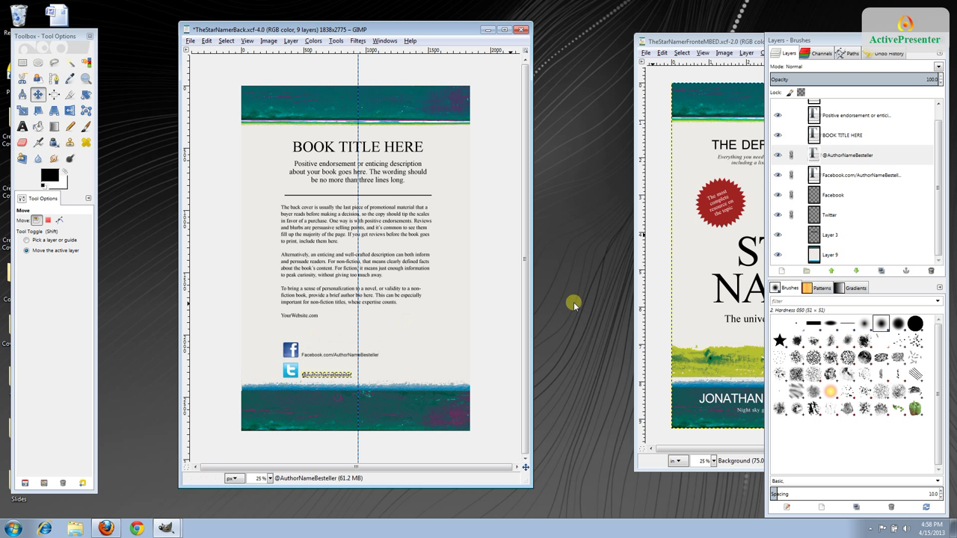
Adjust the Facebook layer link, then hide and re-show all four social-media layers.
{"action": "left_click", "coordinate": [792, 195]}
{"action": "left_click", "coordinate": [813, 154]}
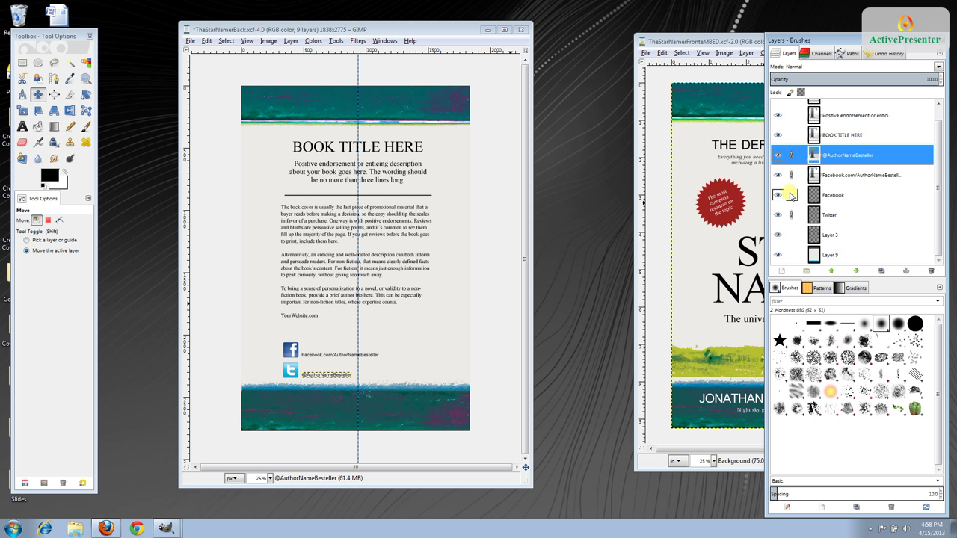
{"action": "left_click", "coordinate": [777, 214]}
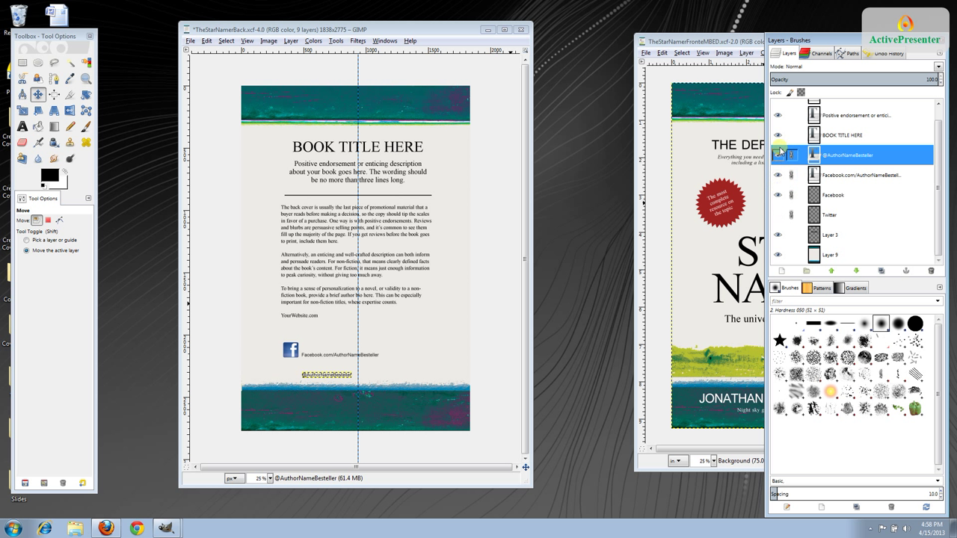
{"action": "left_click", "coordinate": [778, 155]}
{"action": "left_click", "coordinate": [778, 175]}
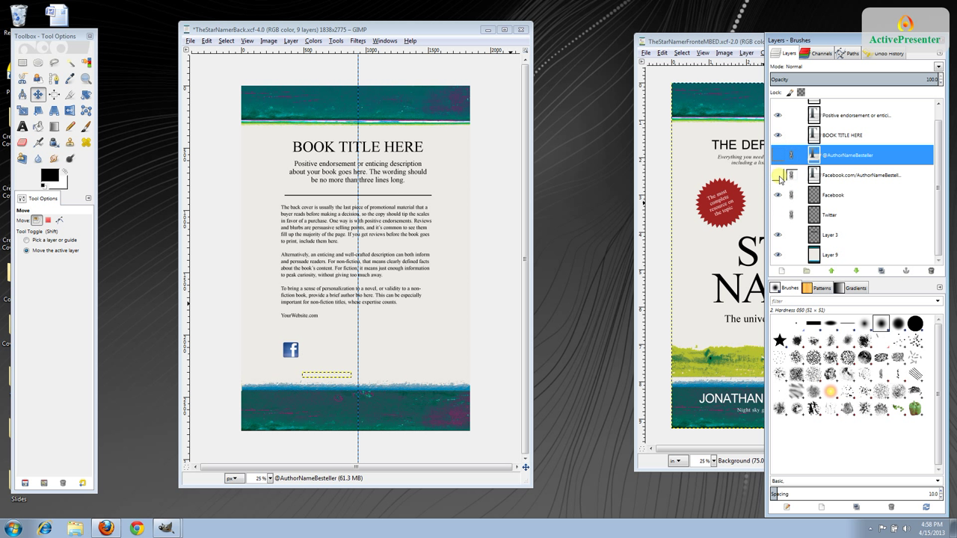
{"action": "left_click", "coordinate": [778, 195]}
{"action": "left_click_drag", "start_coordinate": [781, 173], "coordinate": [781, 215]}
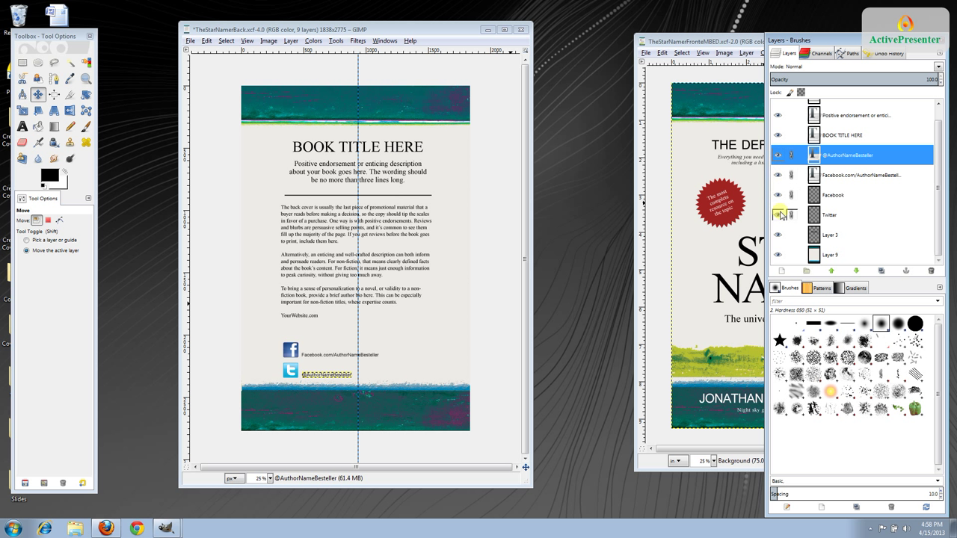
Save the back cover, then save a copy named TheStarNamerBackEmbed.xcf in CoverDesign.
{"action": "left_click", "coordinate": [190, 42]}
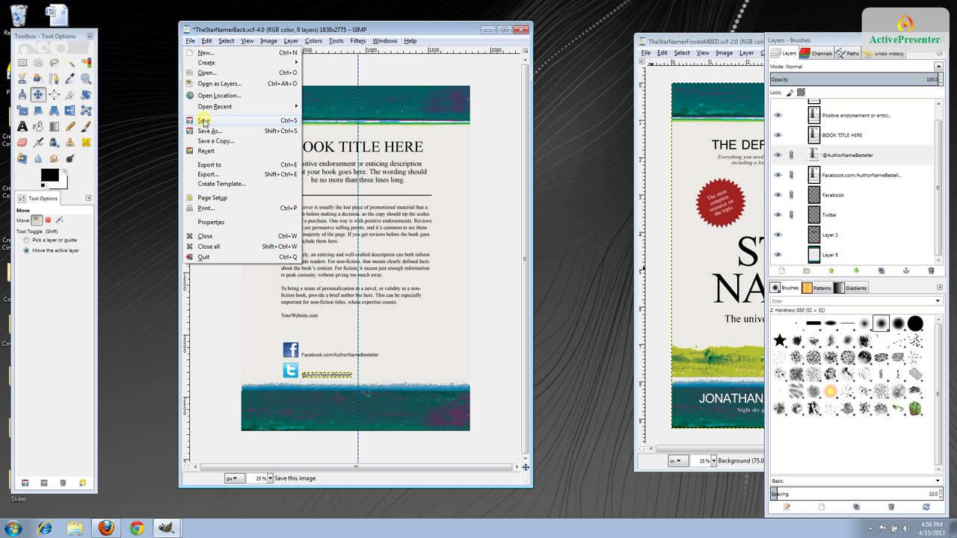
{"action": "left_click", "coordinate": [204, 121]}
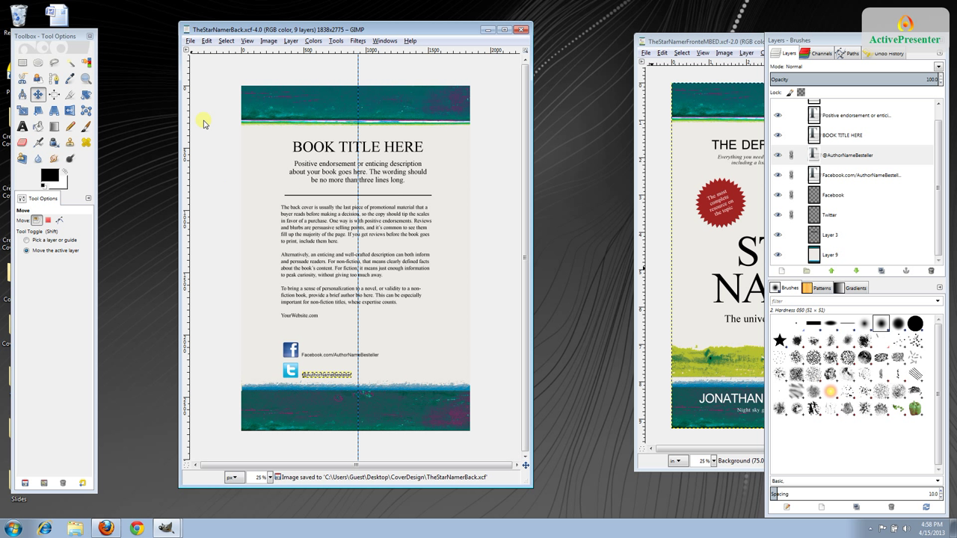
{"action": "left_click", "coordinate": [191, 41]}
{"action": "left_click", "coordinate": [213, 131]}
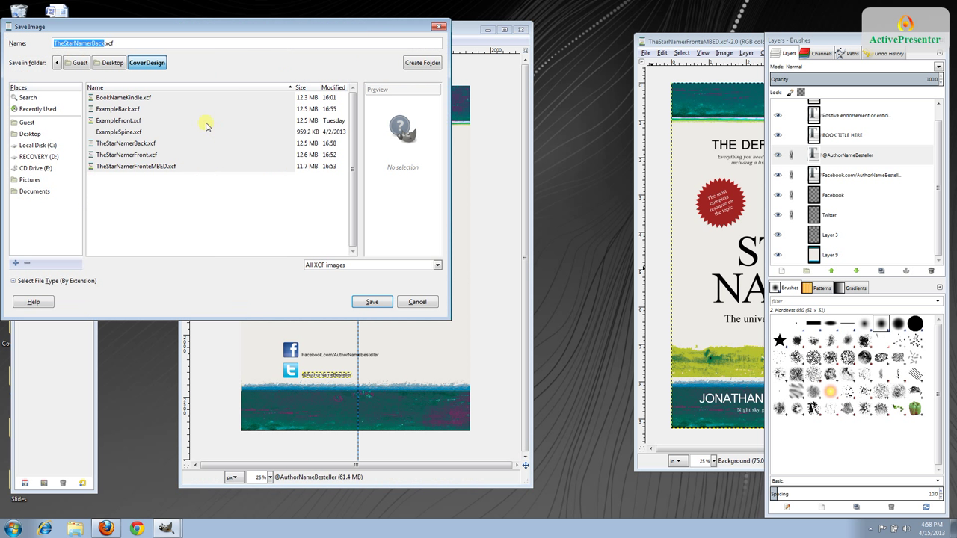
{"action": "left_click", "coordinate": [104, 43]}
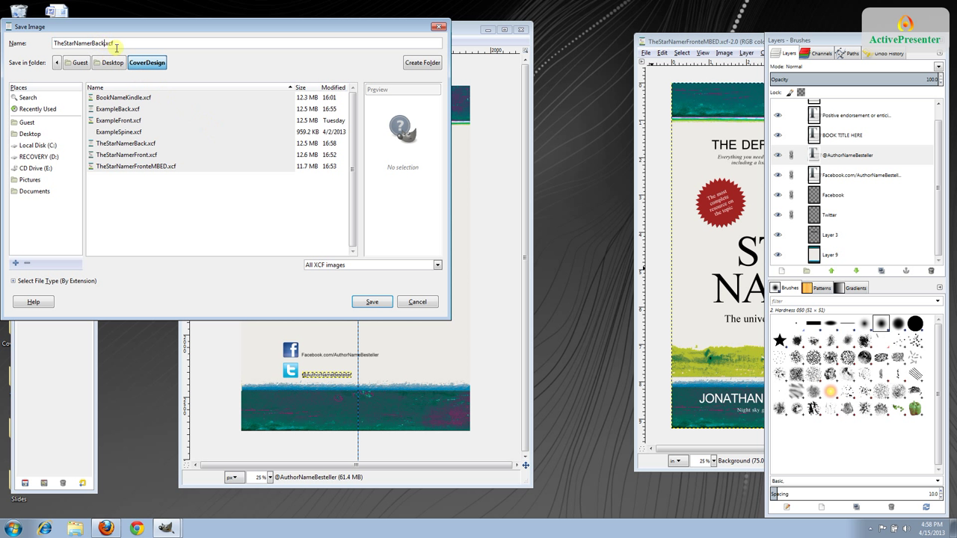
{"action": "type", "text": "Embed"}
{"action": "left_click", "coordinate": [382, 306]}
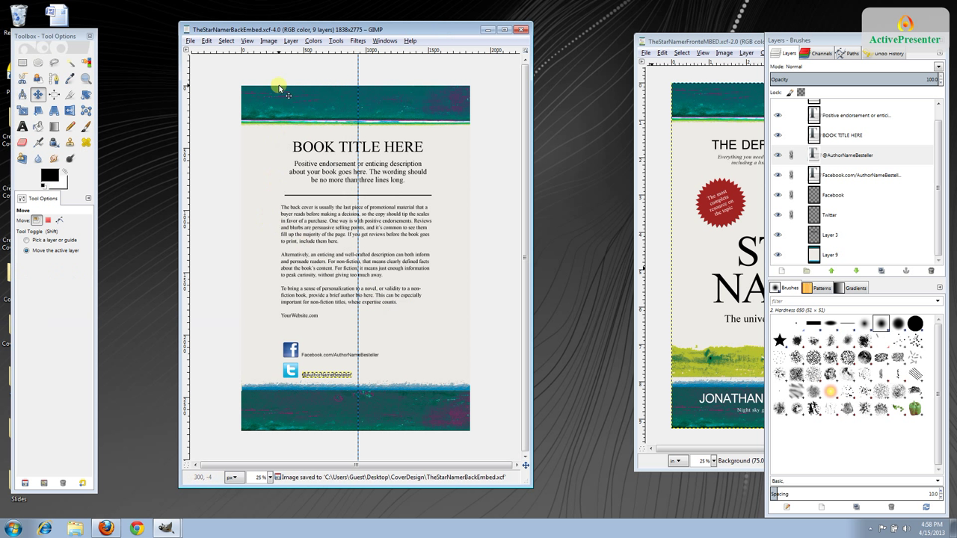
Flatten TheStarNamerBackEmbed.xcf into a single layer and save it.
{"action": "left_click", "coordinate": [271, 43]}
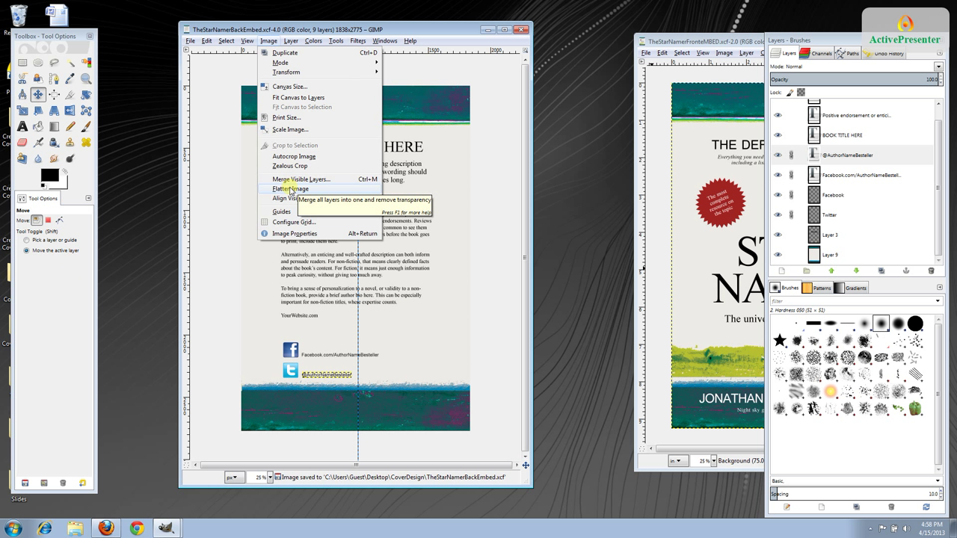
{"action": "left_click", "coordinate": [290, 190]}
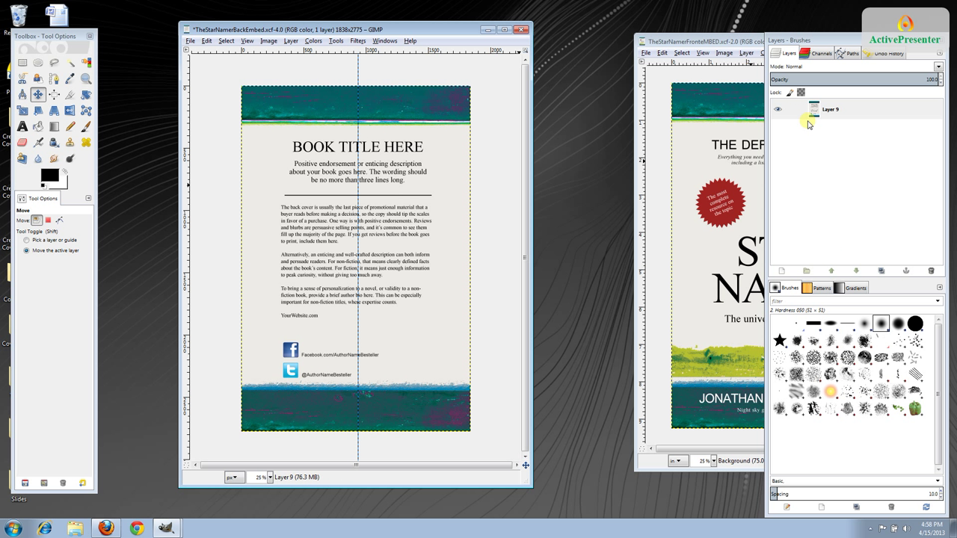
{"action": "left_click", "coordinate": [190, 41]}
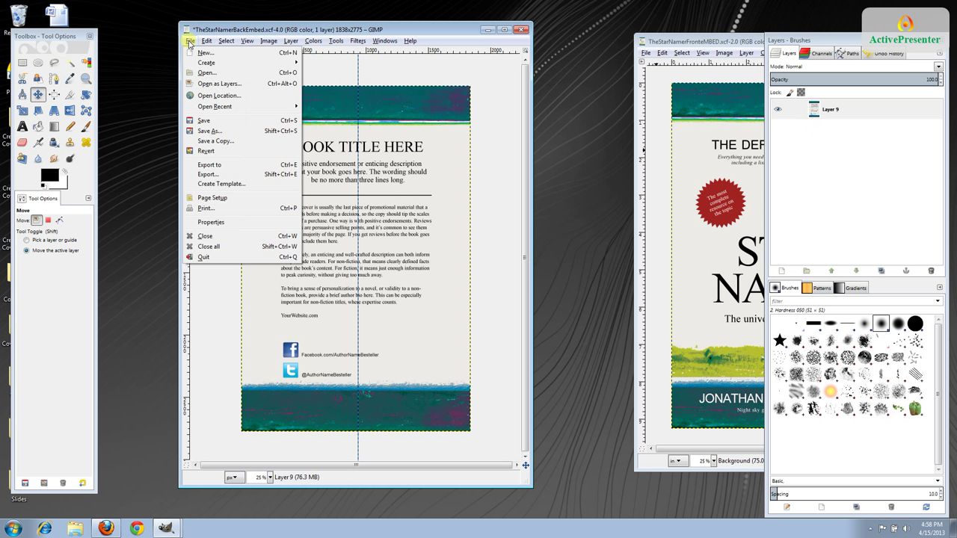
{"action": "left_click", "coordinate": [204, 121]}
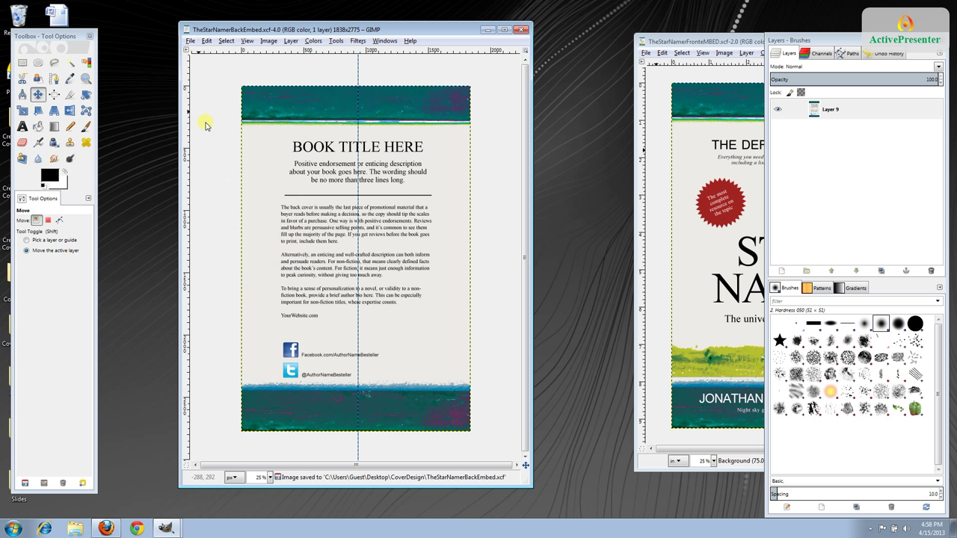
{"action": "left_click", "coordinate": [190, 41]}
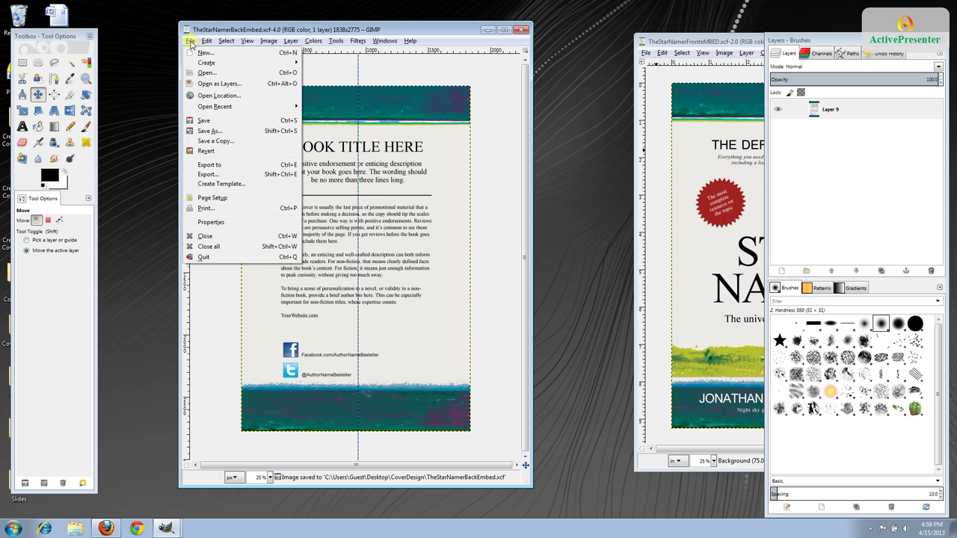
Open the ExampleSpine.xcf template and move its image window higher up.
{"action": "left_click", "coordinate": [203, 76]}
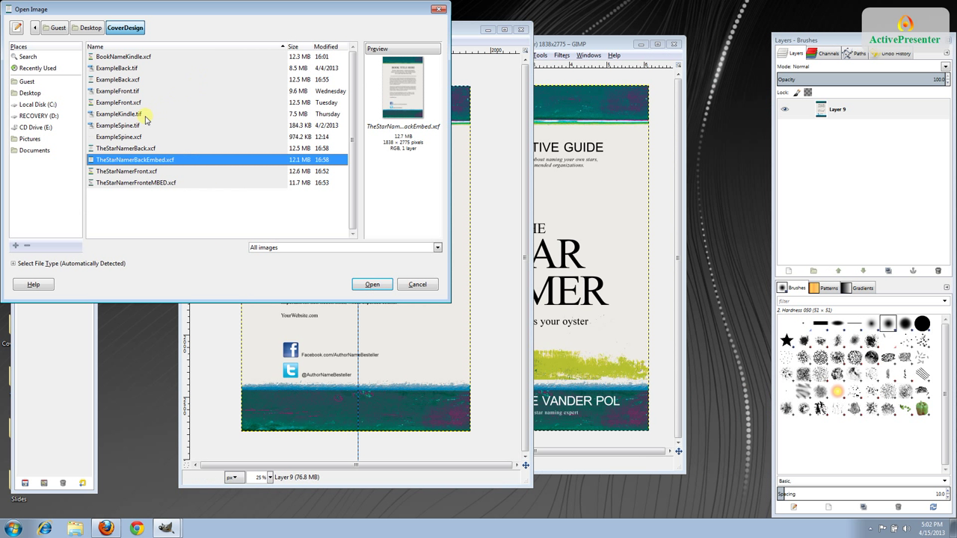
{"action": "double_click", "coordinate": [133, 139]}
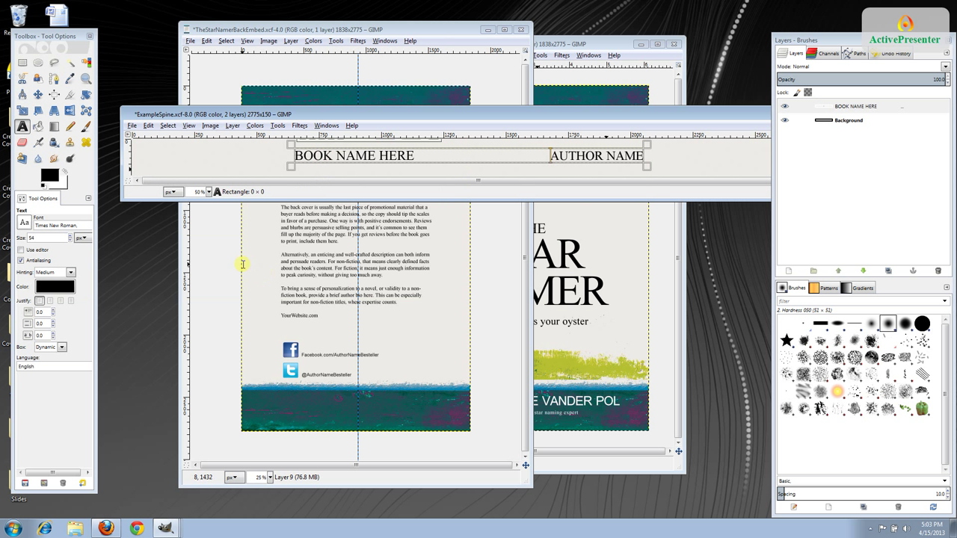
{"action": "left_click_drag", "start_coordinate": [205, 117], "coordinate": [186, 108]}
Replace the spine placeholders with the title THE STAR NAMER and the author's name.
{"action": "left_click_drag", "start_coordinate": [394, 148], "coordinate": [279, 149]}
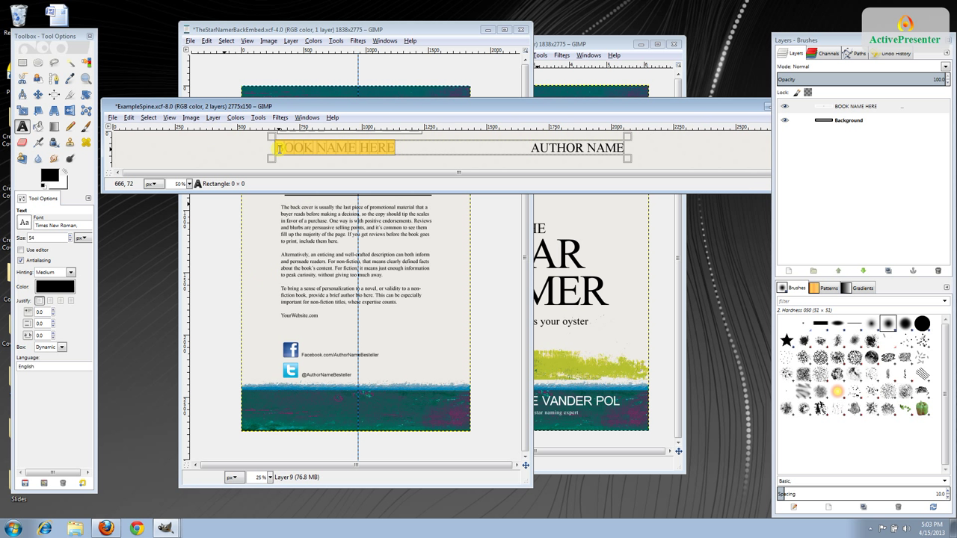
{"action": "type", "text": "THE STAR NAME"}
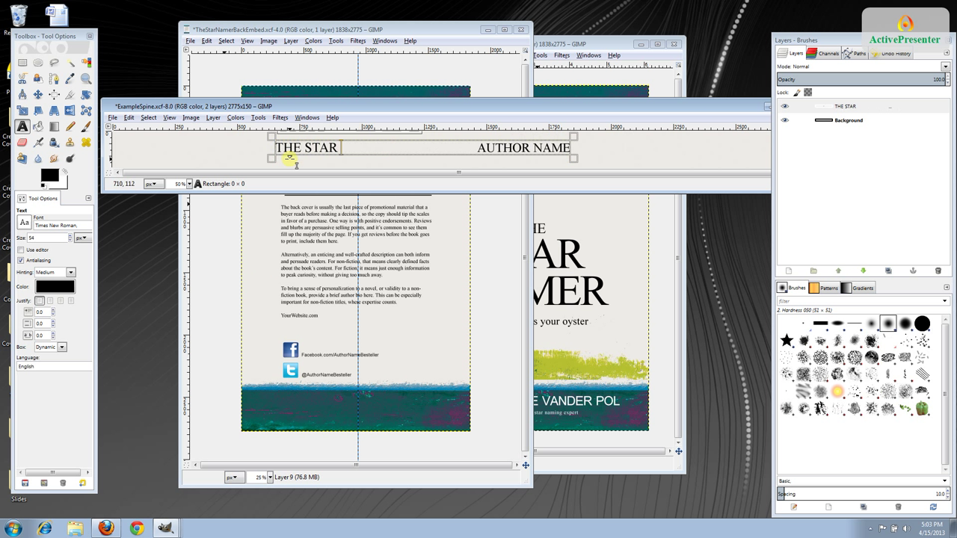
{"action": "type", "text": "R"}
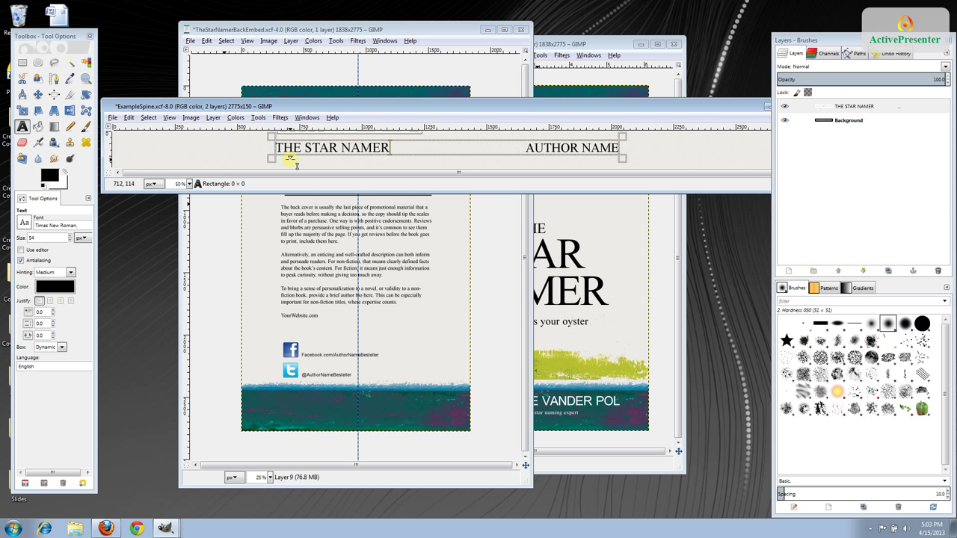
{"action": "left_click_drag", "start_coordinate": [525, 147], "coordinate": [619, 148]}
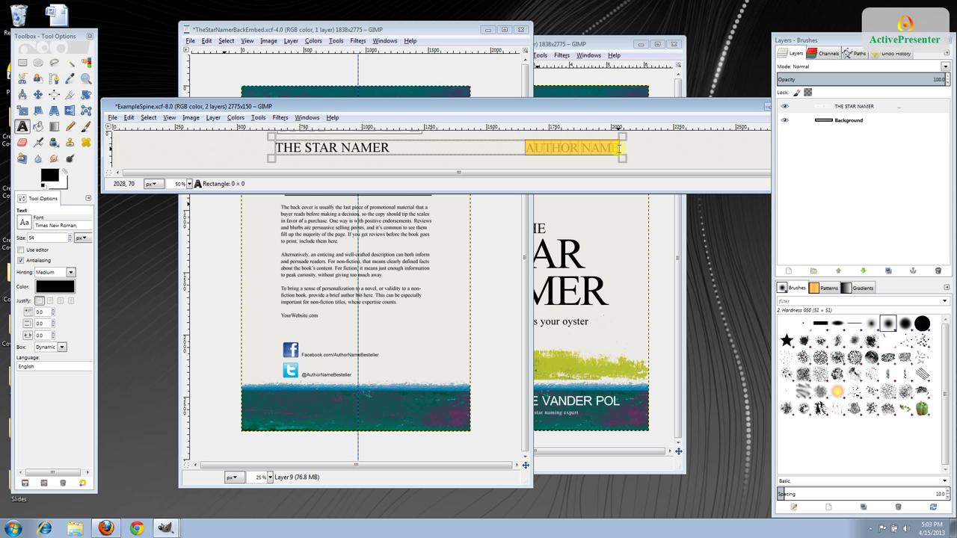
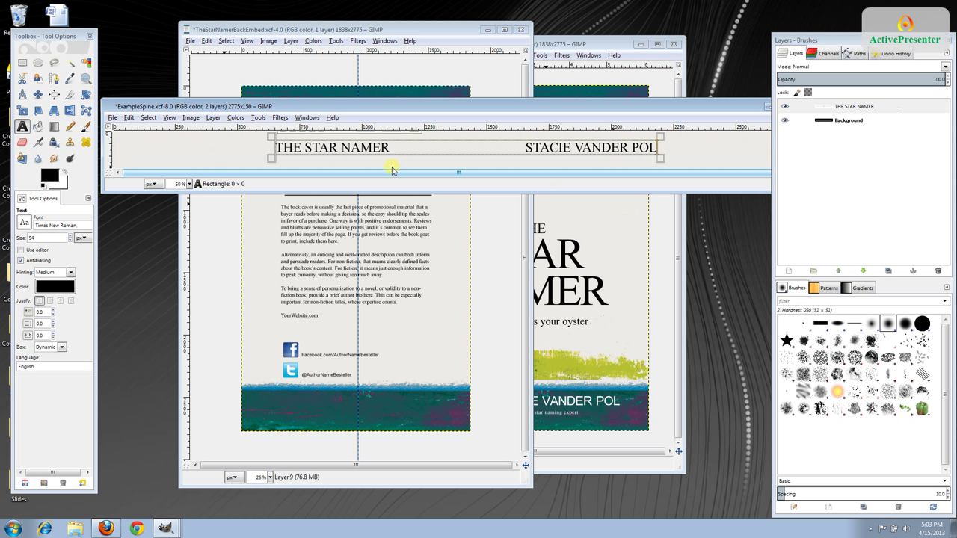
Save the spine as a new file named TheStarNamerSpine.xcf, replacing 'Example' in the name.
{"action": "left_click", "coordinate": [111, 118]}
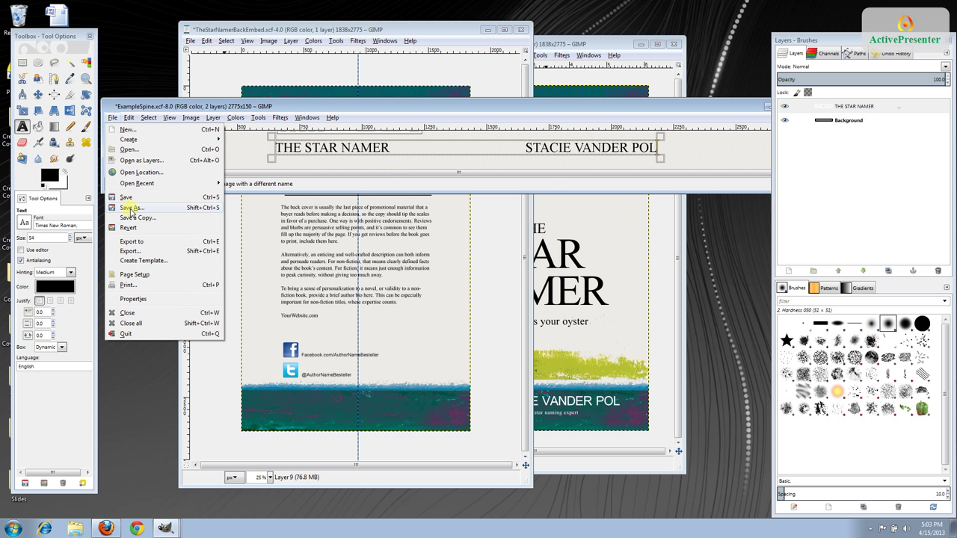
{"action": "left_click", "coordinate": [130, 208]}
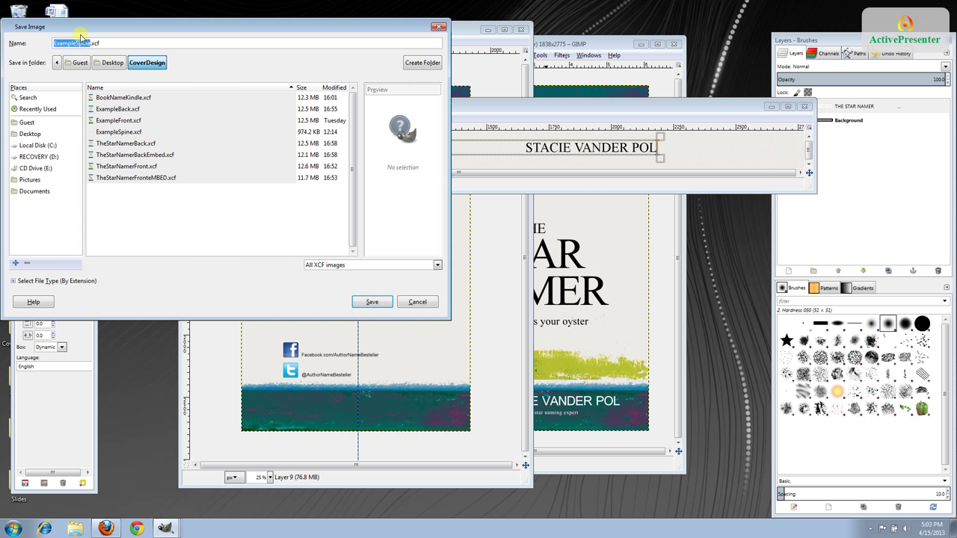
{"action": "left_click_drag", "start_coordinate": [77, 43], "coordinate": [42, 43]}
{"action": "type", "text": "TheStar"}
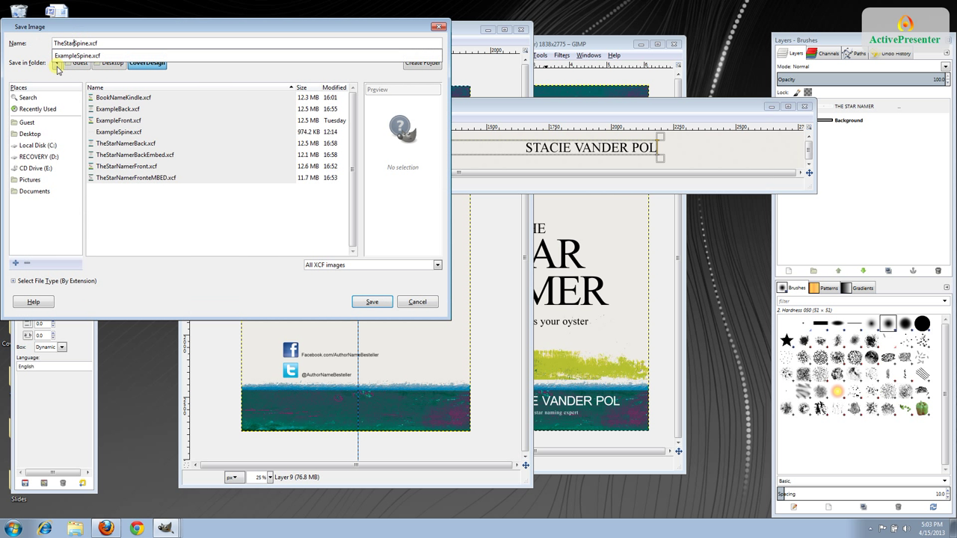
{"action": "type", "text": "Name"}
{"action": "left_click", "coordinate": [371, 301]}
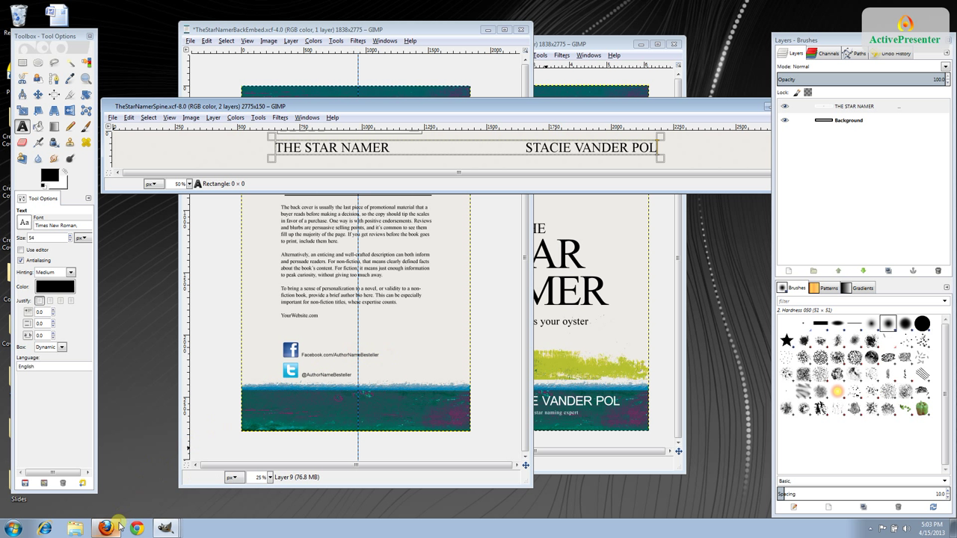
Build a CreateSpace cover template for 7" x 10" trim and 200 pages.
{"action": "mouse_move", "coordinate": [120, 527]}
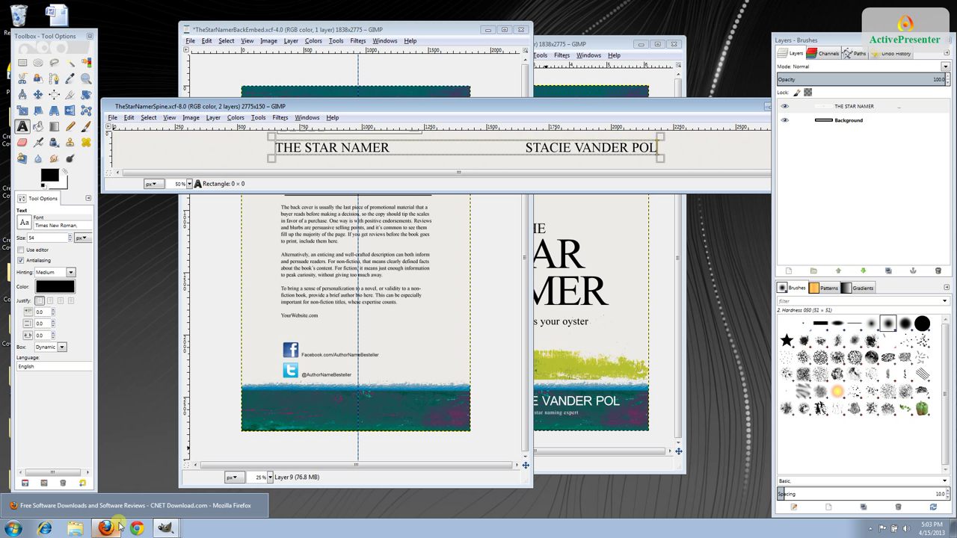
{"action": "left_click", "coordinate": [119, 527]}
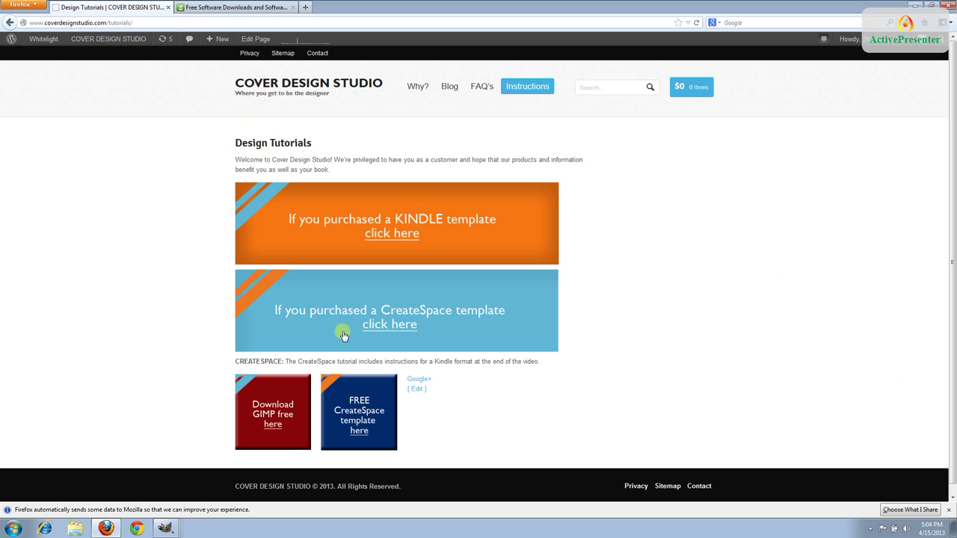
{"action": "left_click", "coordinate": [360, 431]}
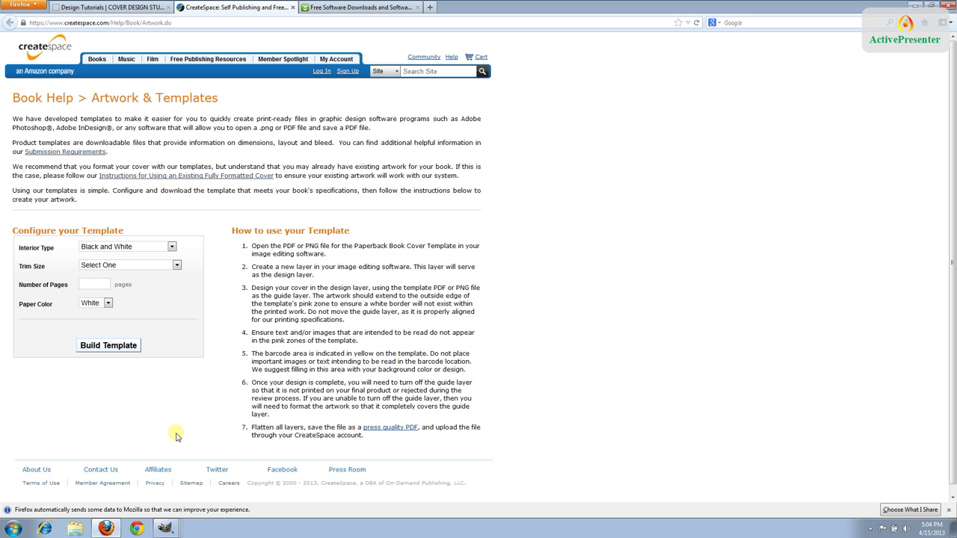
{"action": "left_click", "coordinate": [177, 266]}
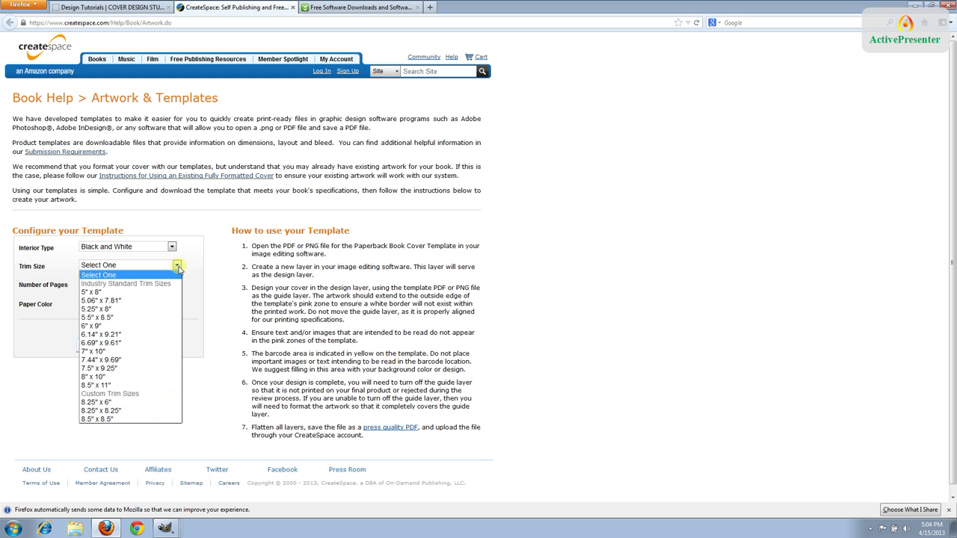
{"action": "left_click", "coordinate": [163, 351]}
{"action": "left_click", "coordinate": [93, 285]}
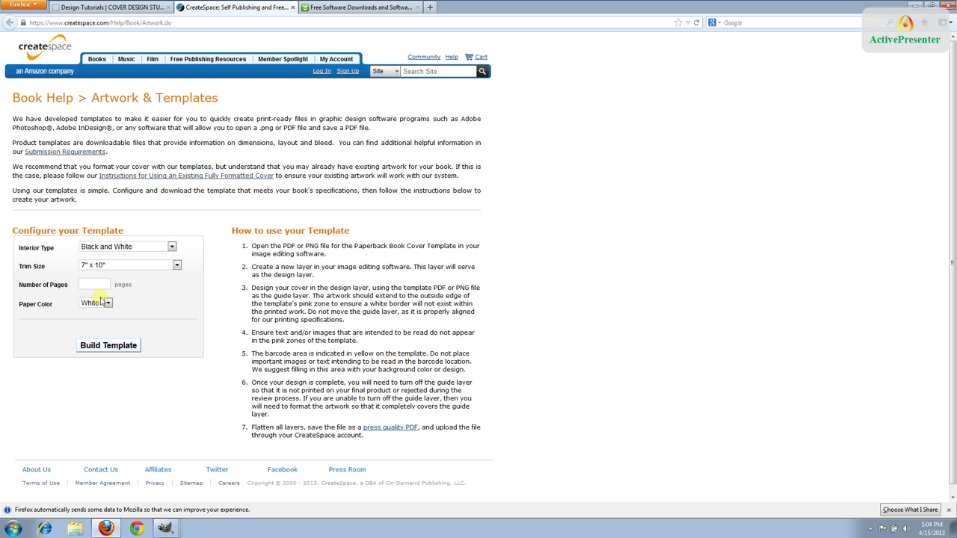
{"action": "type", "text": "200"}
{"action": "left_click", "coordinate": [107, 304]}
{"action": "left_click", "coordinate": [110, 349]}
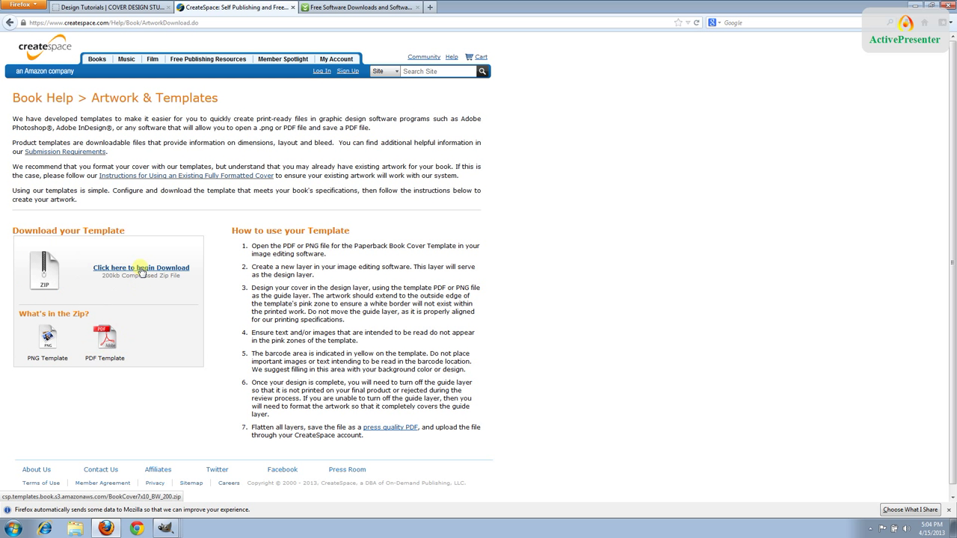
Download the template zip to disk and open it from the downloads list.
{"action": "left_click", "coordinate": [141, 269]}
{"action": "left_click", "coordinate": [144, 264]}
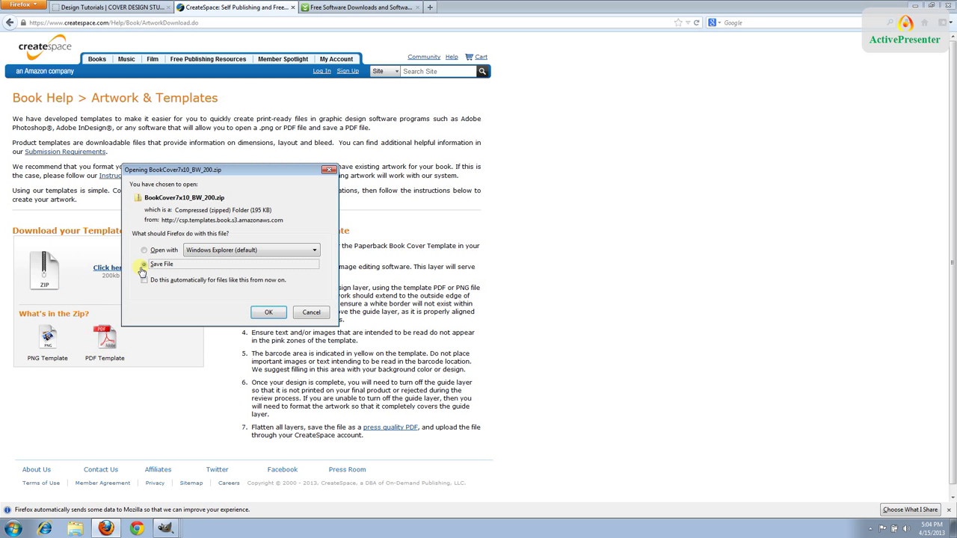
{"action": "left_click", "coordinate": [268, 314]}
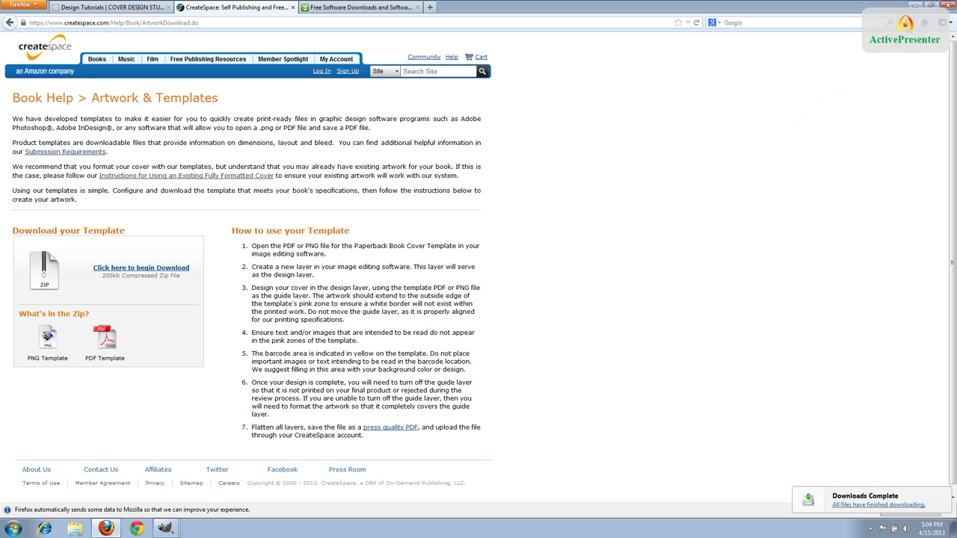
{"action": "left_click", "coordinate": [906, 22]}
{"action": "left_click", "coordinate": [822, 50]}
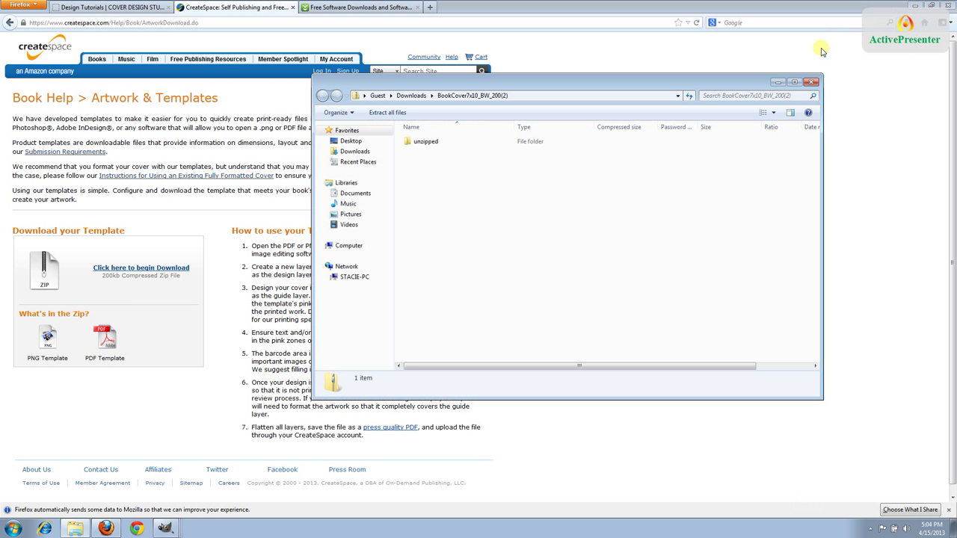
Copy the BookCover7x10_BW_200 PNG from the zip's unzipped folder onto the desktop, then close that window.
{"action": "double_click", "coordinate": [650, 145]}
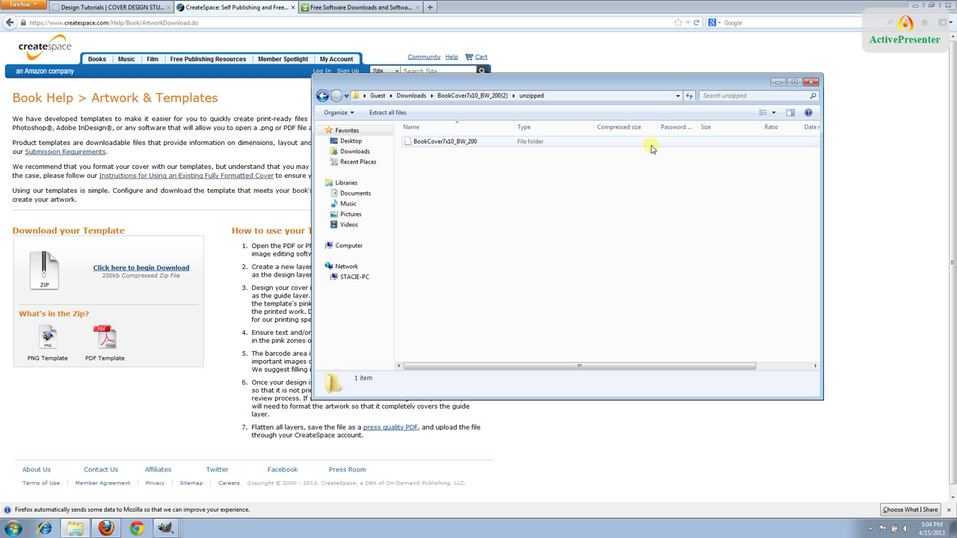
{"action": "double_click", "coordinate": [611, 145]}
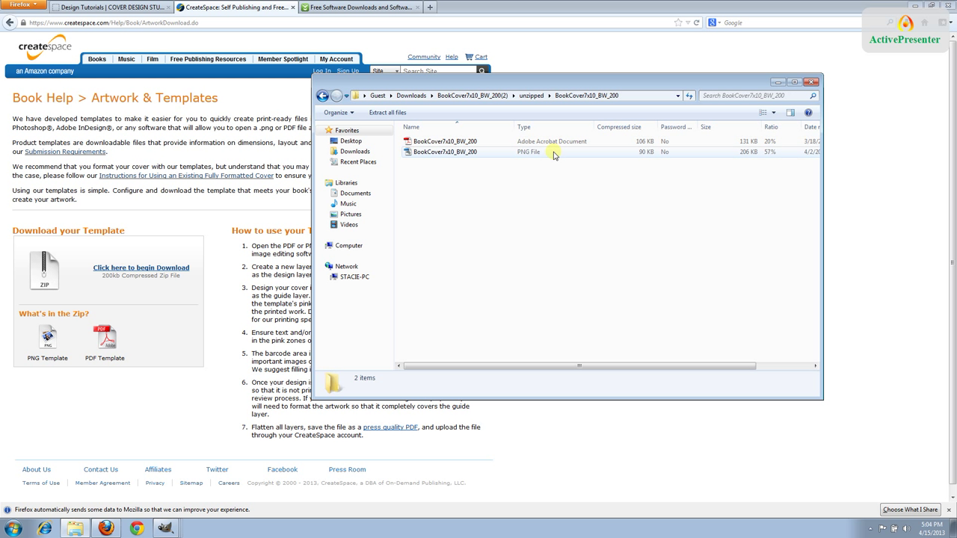
{"action": "left_click", "coordinate": [914, 6]}
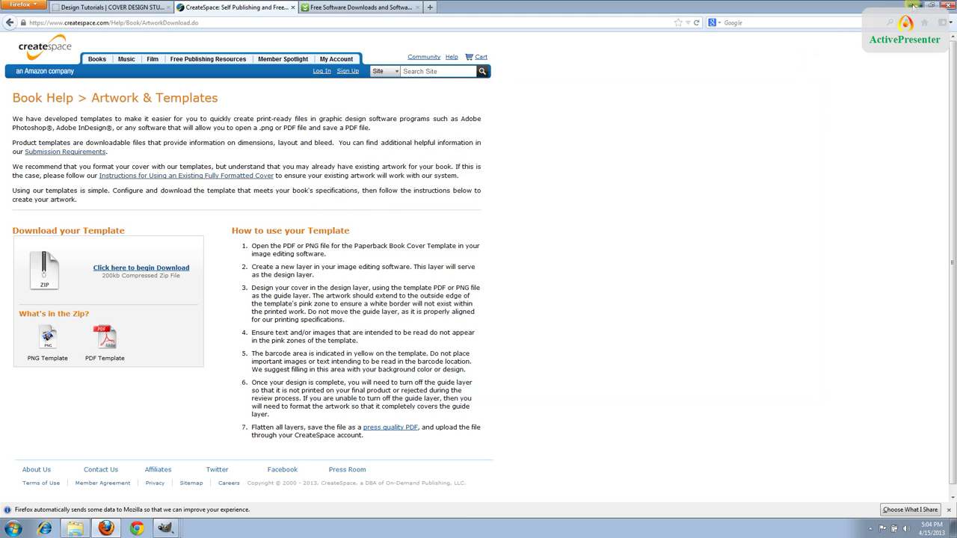
{"action": "left_click", "coordinate": [914, 6]}
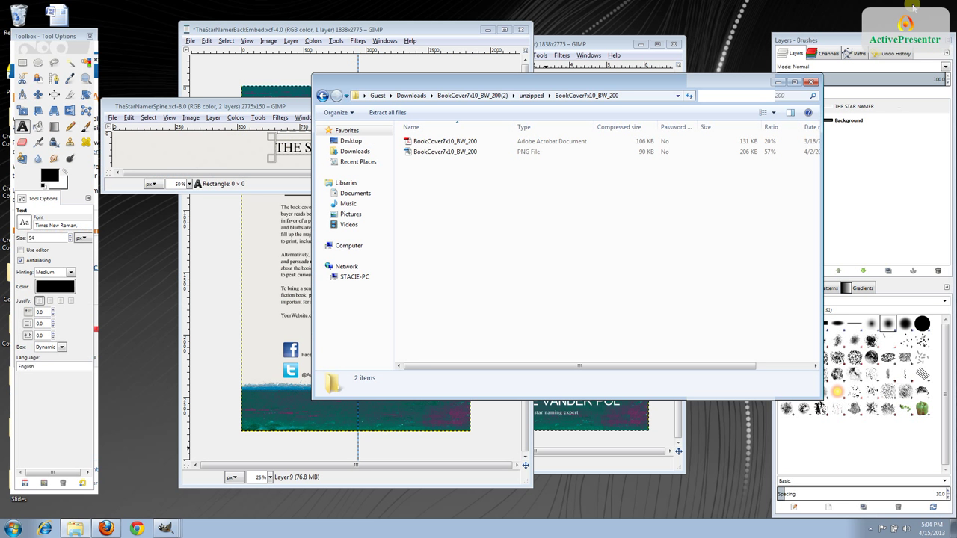
{"action": "left_click", "coordinate": [442, 153]}
{"action": "left_click_drag", "start_coordinate": [443, 153], "coordinate": [145, 467]}
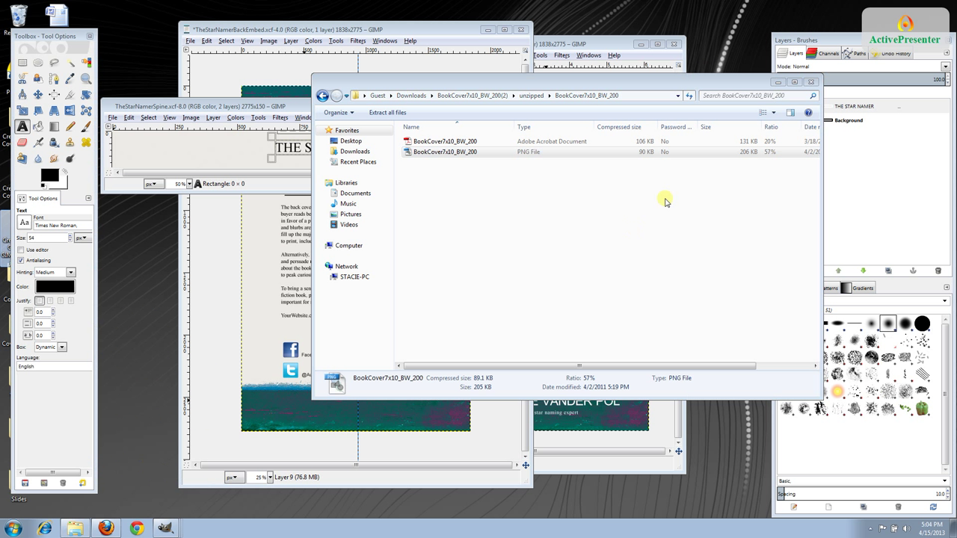
{"action": "left_click", "coordinate": [810, 82]}
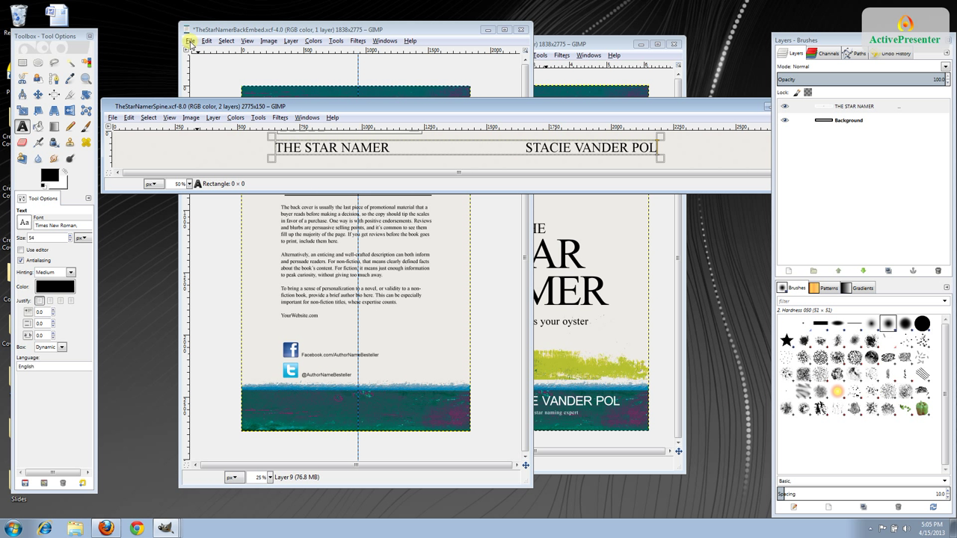
Open BookCover7x10_BW_200.png from the Desktop in GIMP.
{"action": "left_click", "coordinate": [112, 118]}
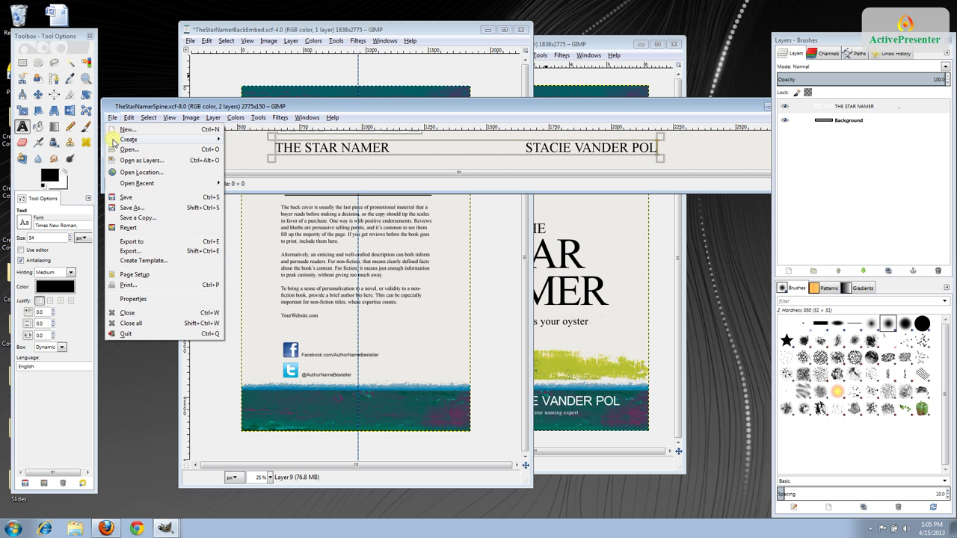
{"action": "left_click", "coordinate": [127, 149]}
{"action": "left_click", "coordinate": [90, 28]}
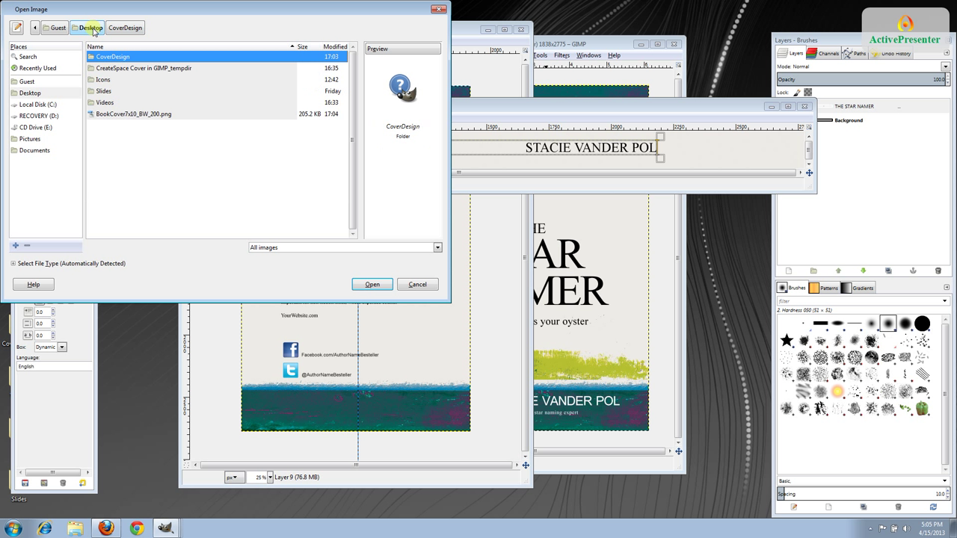
{"action": "left_click", "coordinate": [131, 118]}
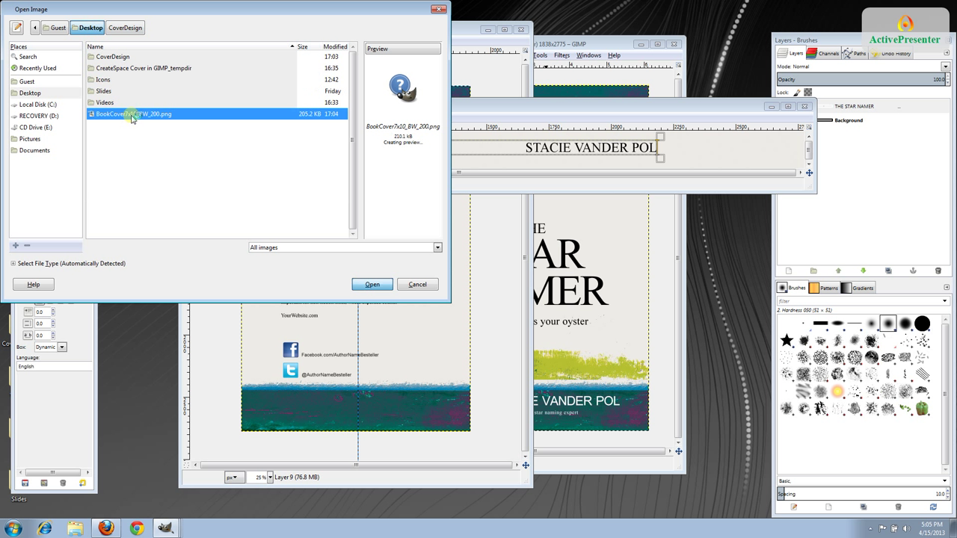
{"action": "double_click", "coordinate": [131, 117]}
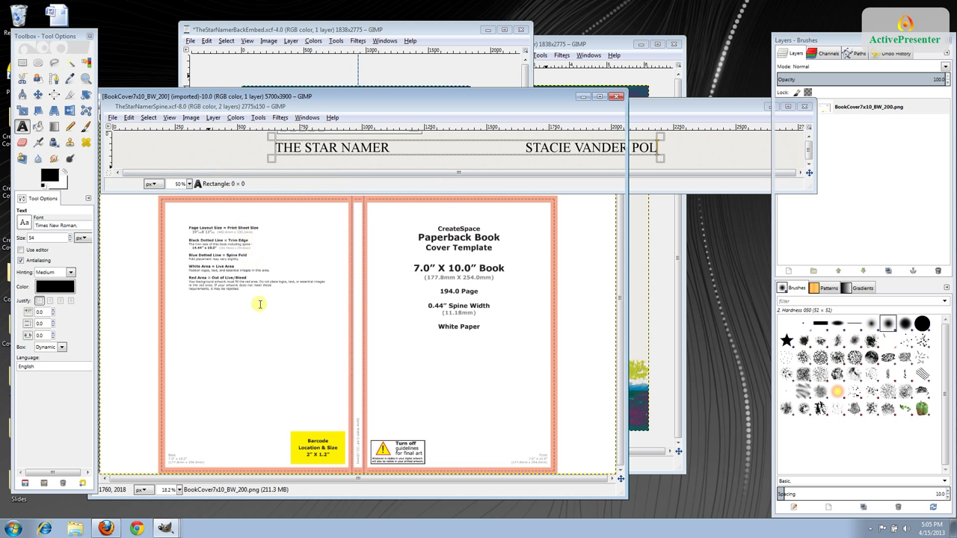
Move the template window up and to the right and enlarge it.
{"action": "left_click", "coordinate": [255, 301]}
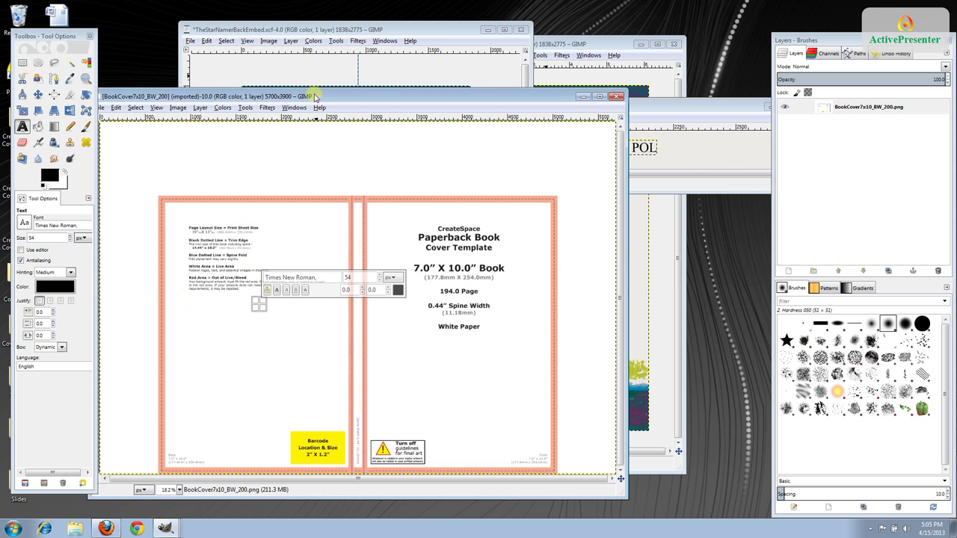
{"action": "left_click_drag", "start_coordinate": [316, 97], "coordinate": [387, 55]}
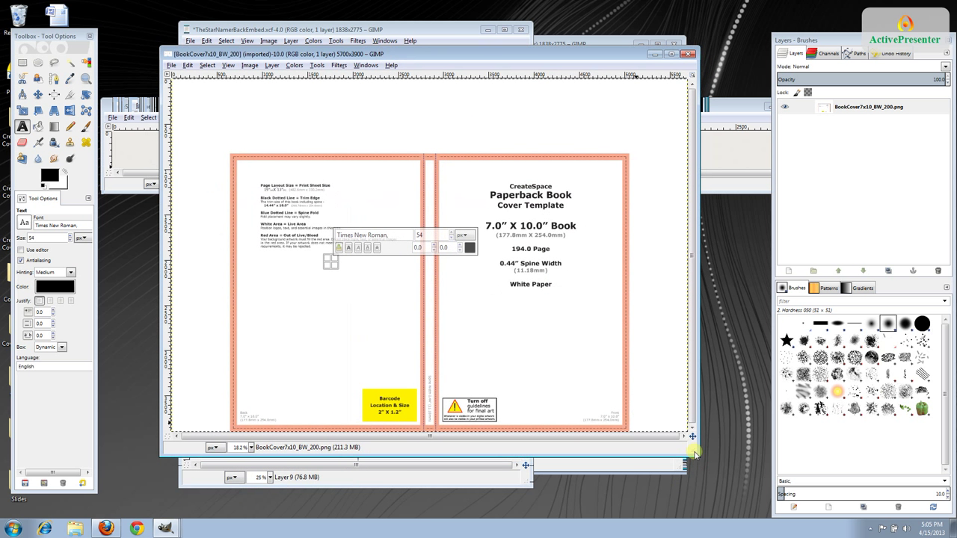
{"action": "left_click_drag", "start_coordinate": [694, 453], "coordinate": [721, 484]}
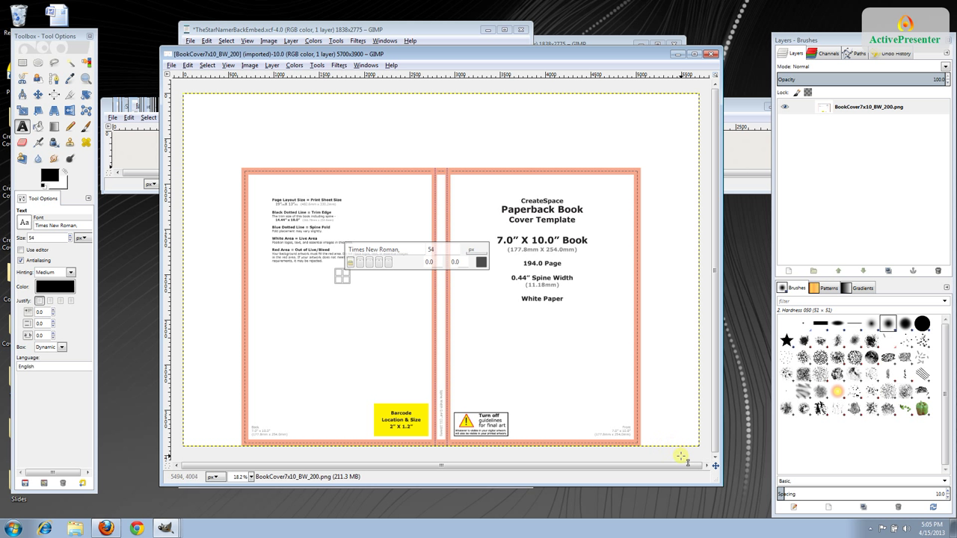
Copy the TheStarNamerBackEmbed image and paste it into the cover template.
{"action": "left_click", "coordinate": [390, 32]}
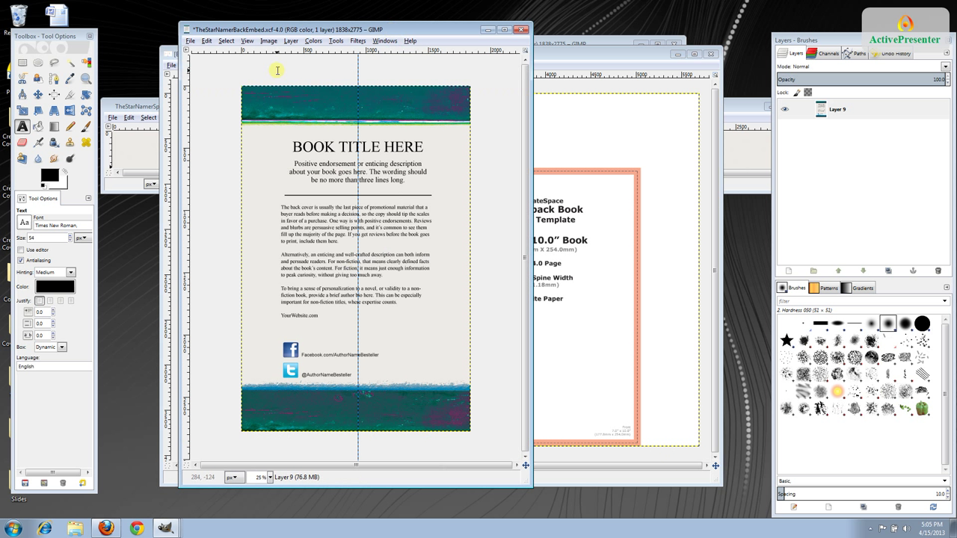
{"action": "left_click", "coordinate": [206, 41]}
{"action": "left_click", "coordinate": [221, 112]}
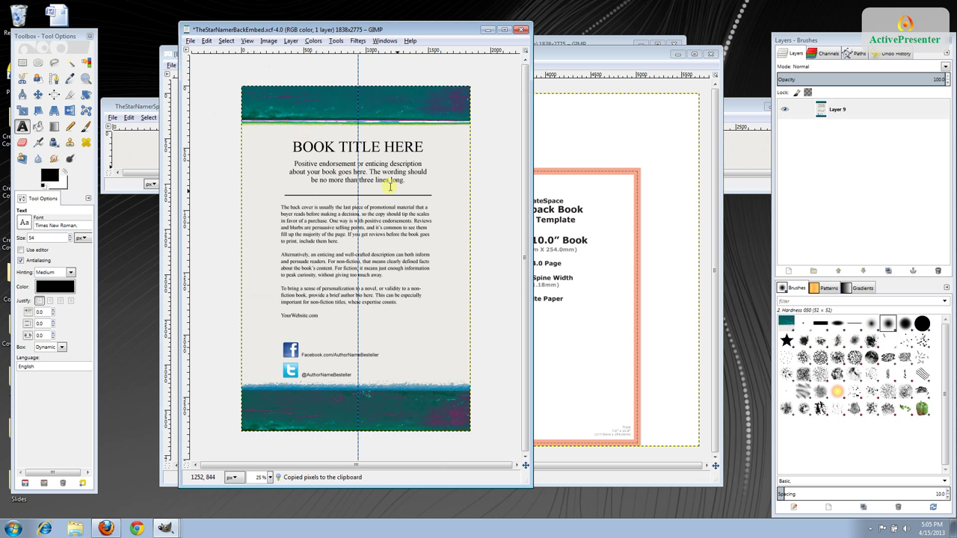
{"action": "left_click", "coordinate": [581, 280]}
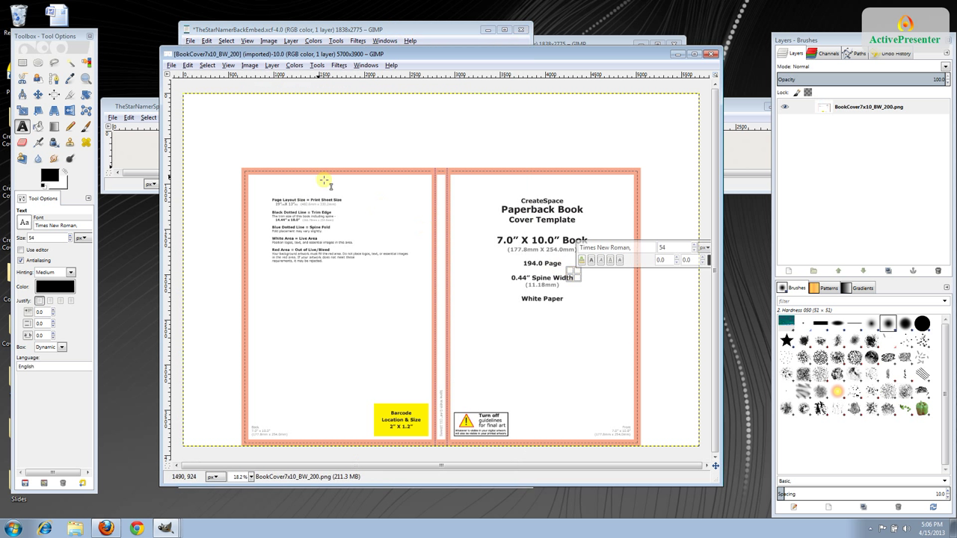
{"action": "left_click", "coordinate": [188, 66]}
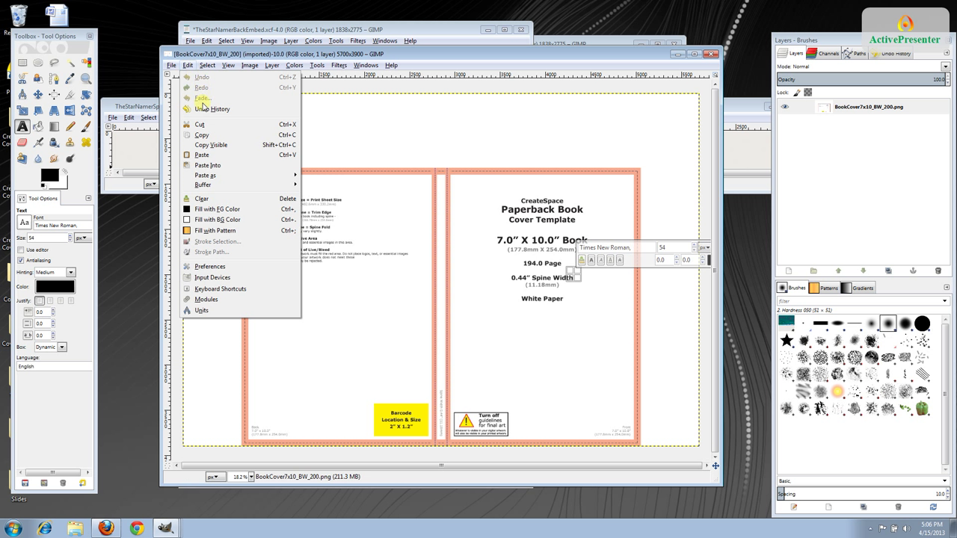
{"action": "left_click", "coordinate": [202, 154]}
{"action": "left_click", "coordinate": [203, 155]}
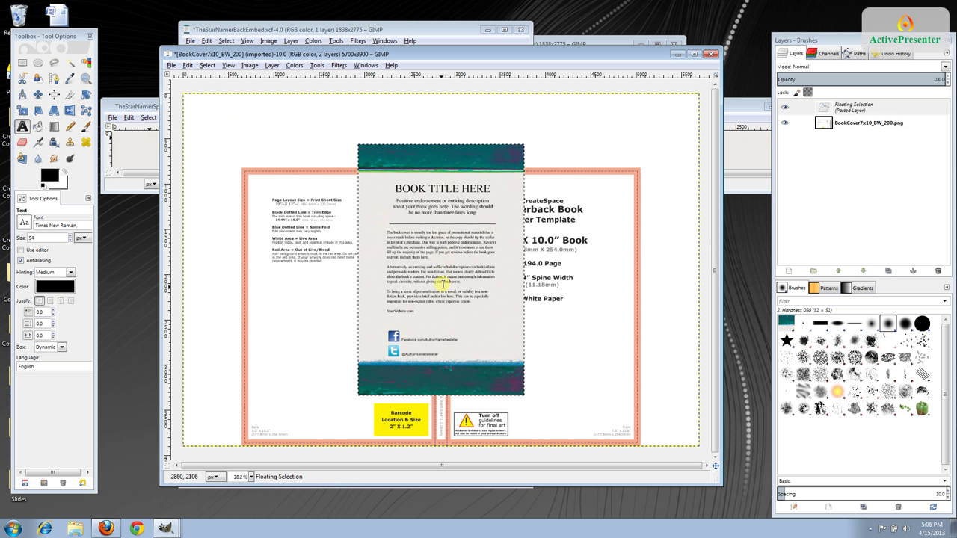
Drag the pasted floating layer onto the template's left back-cover panel.
{"action": "left_click", "coordinate": [36, 95]}
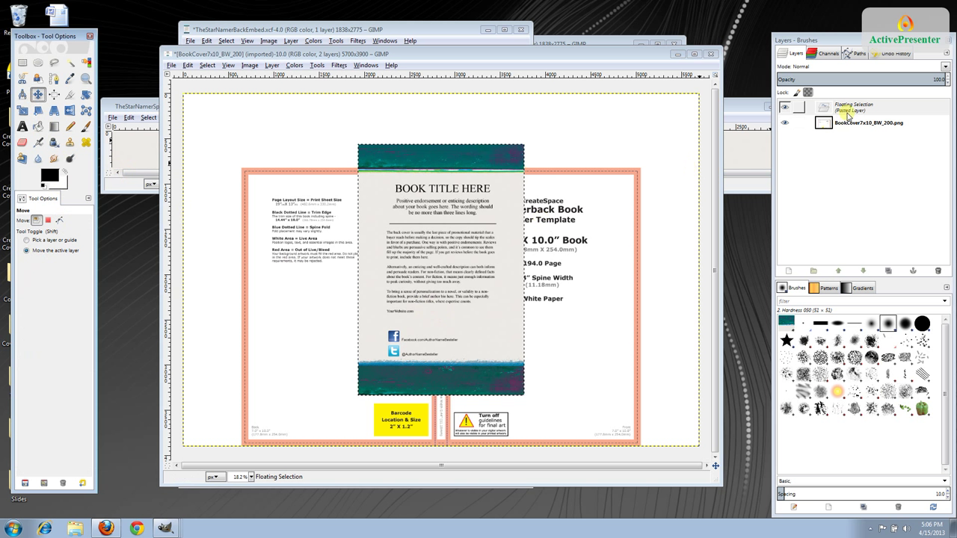
{"action": "left_click", "coordinate": [652, 203]}
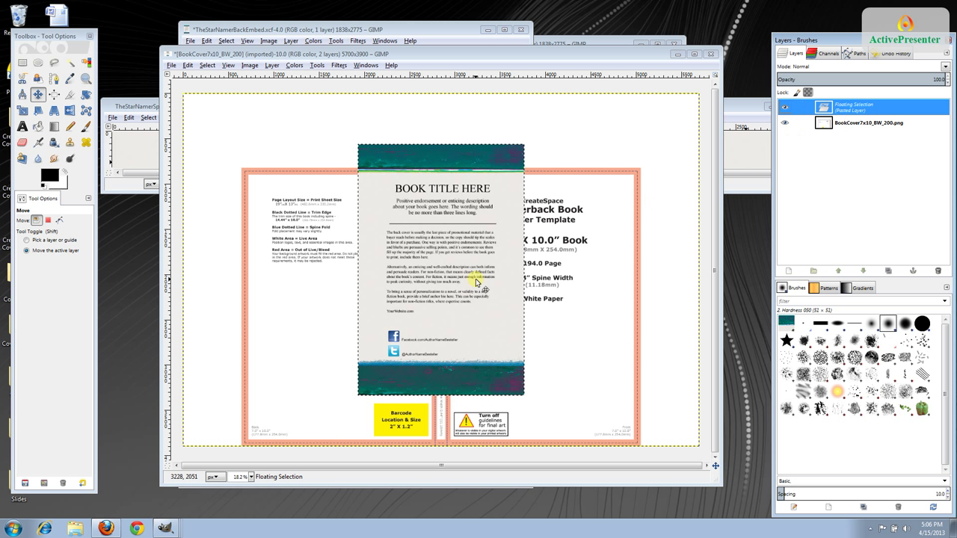
{"action": "left_click_drag", "start_coordinate": [476, 282], "coordinate": [367, 265]}
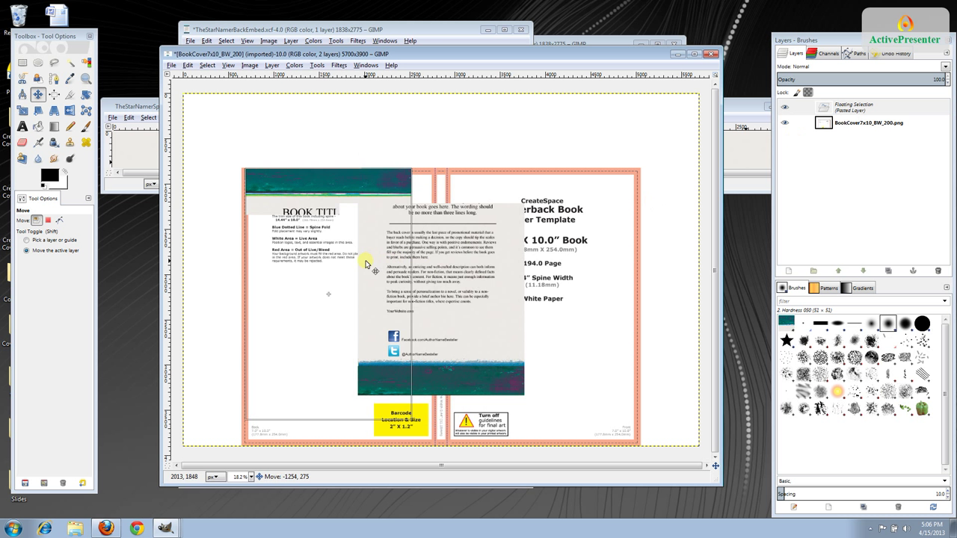
At 50% zoom, nudge the back cover 14 px up and left into the back-panel corner.
{"action": "left_click", "coordinate": [250, 478]}
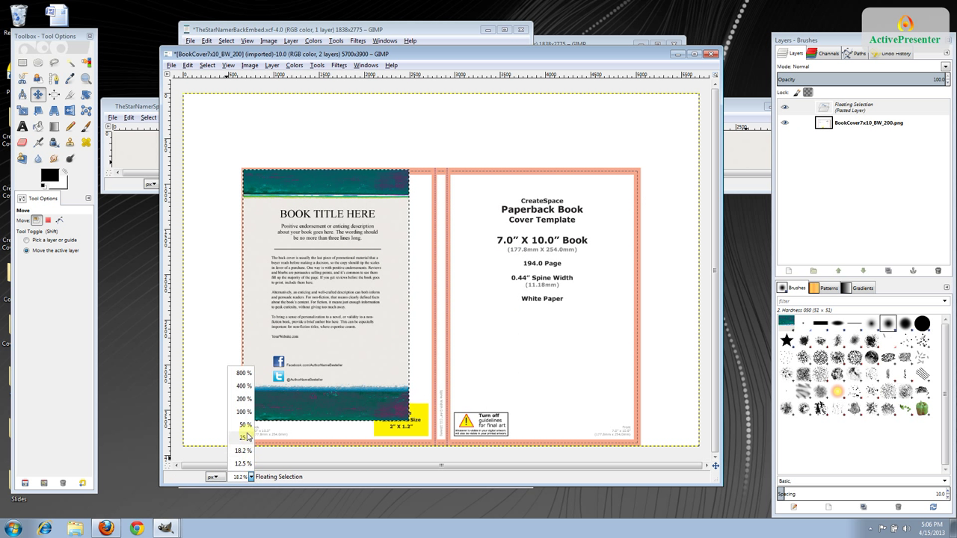
{"action": "left_click", "coordinate": [246, 428]}
{"action": "left_click_drag", "start_coordinate": [392, 468], "coordinate": [273, 481]}
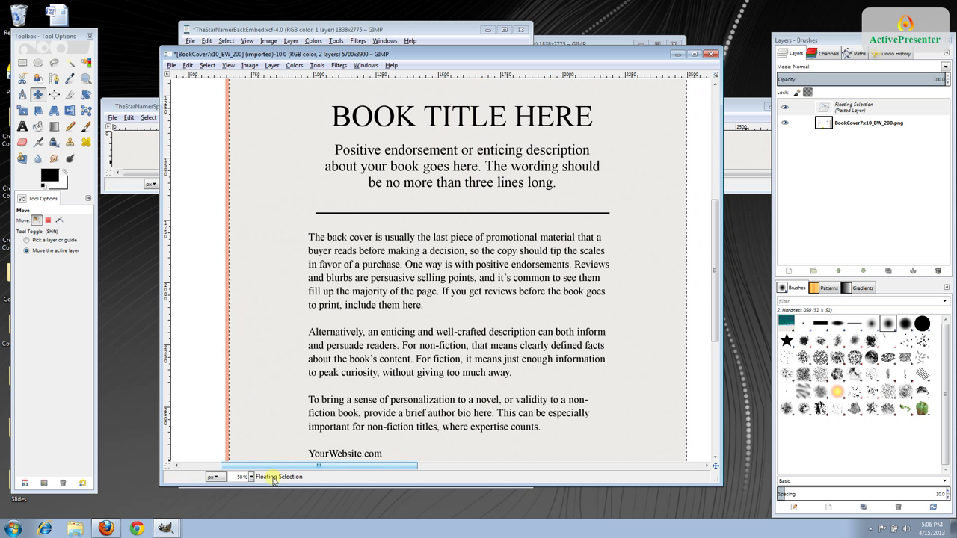
{"action": "left_click_drag", "start_coordinate": [715, 329], "coordinate": [726, 242]}
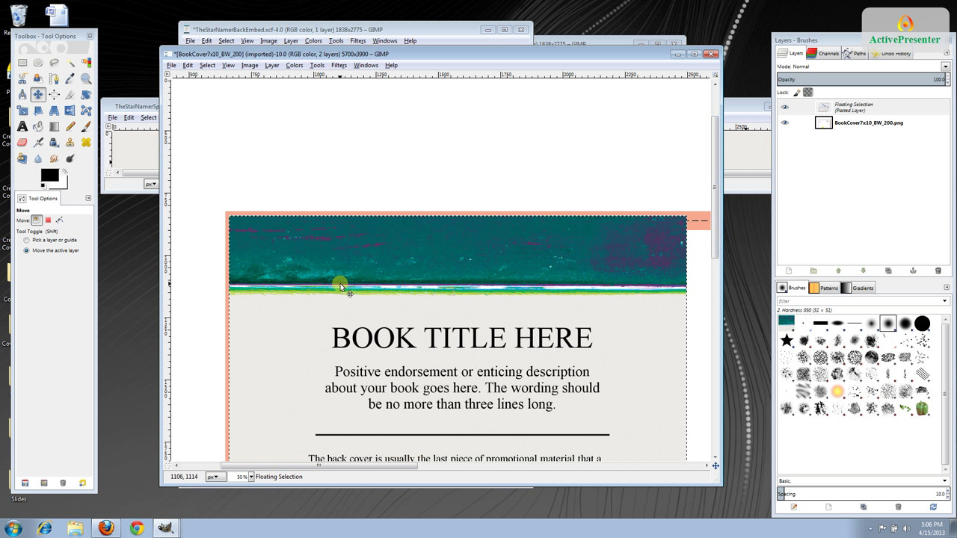
{"action": "left_click_drag", "start_coordinate": [341, 284], "coordinate": [325, 261]}
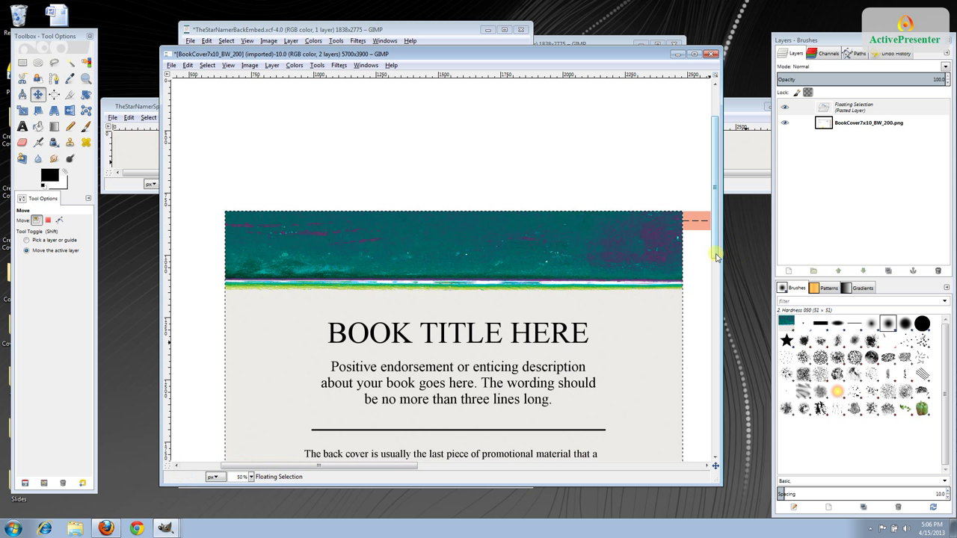
{"action": "left_click_drag", "start_coordinate": [715, 252], "coordinate": [713, 282]}
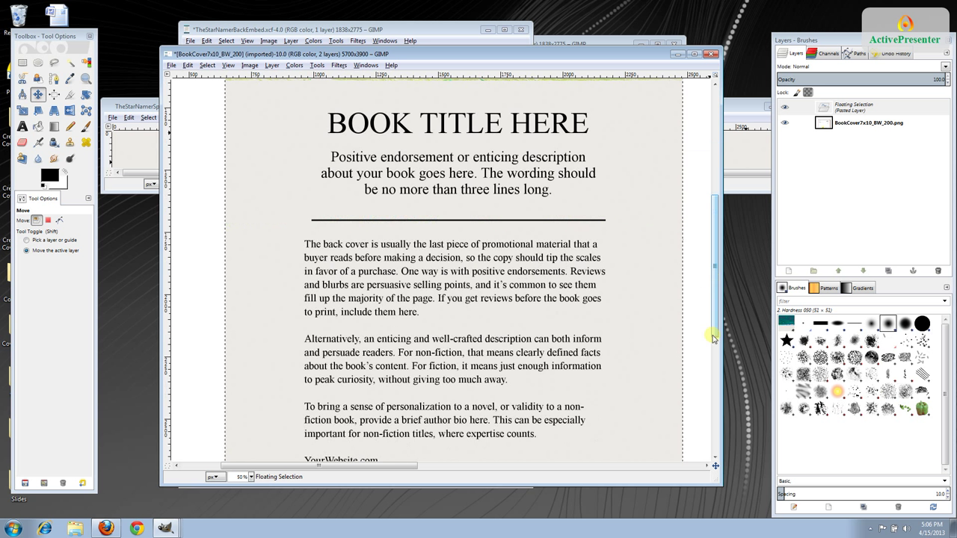
{"action": "left_click", "coordinate": [37, 90]}
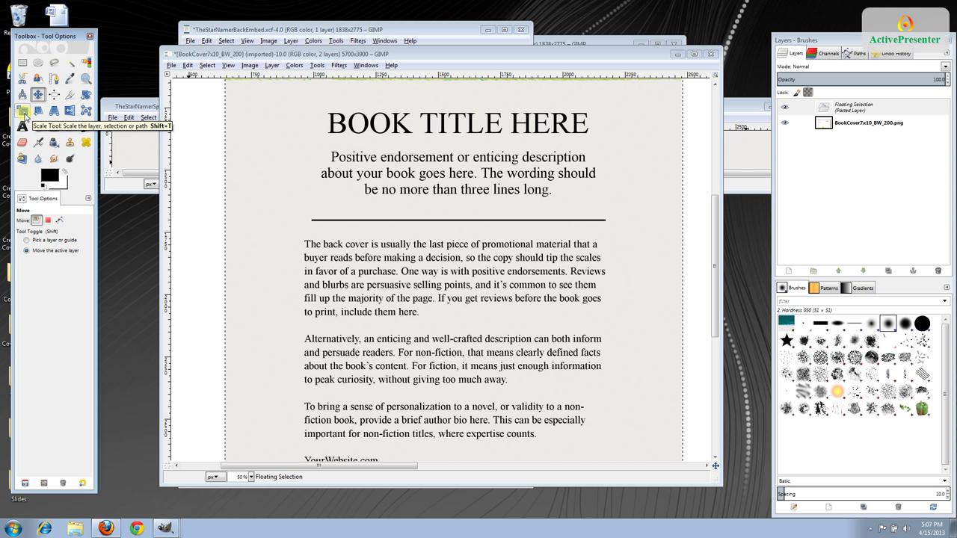
Scale the back cover to 2136 x 3075 px, stretching it toward the spine and down to the bottom edge.
{"action": "left_click", "coordinate": [23, 112]}
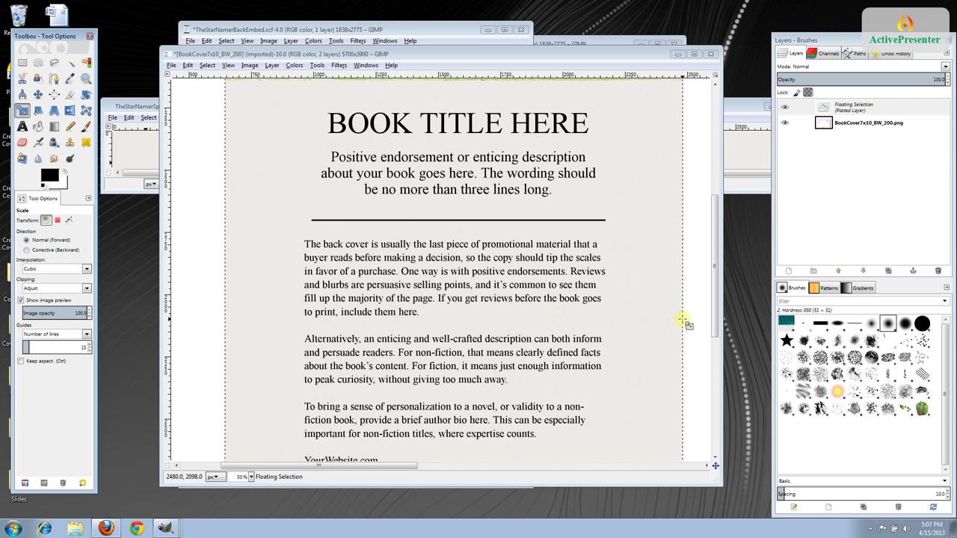
{"action": "left_click", "coordinate": [685, 320]}
{"action": "left_click_drag", "start_coordinate": [685, 321], "coordinate": [874, 379]}
{"action": "left_click_drag", "start_coordinate": [344, 467], "coordinate": [418, 467]}
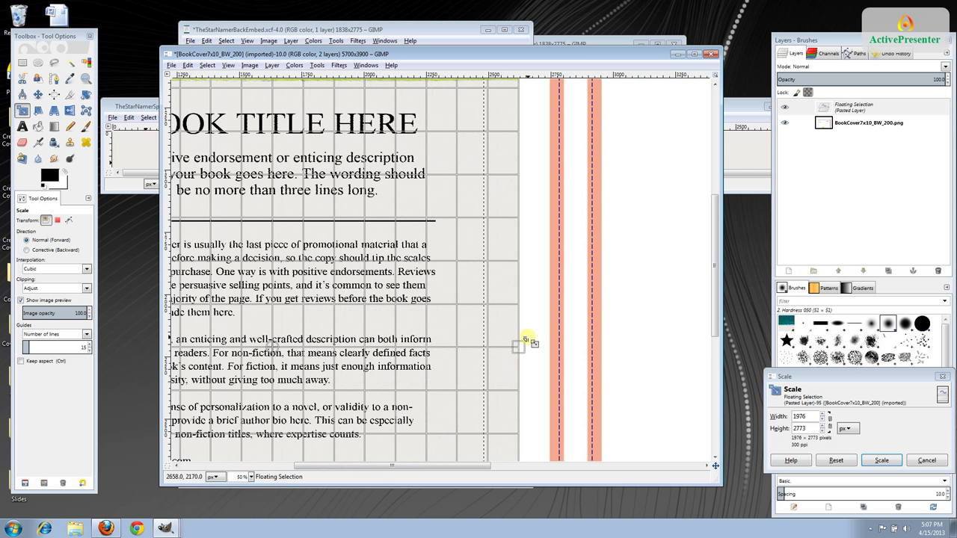
{"action": "left_click_drag", "start_coordinate": [526, 340], "coordinate": [561, 352]}
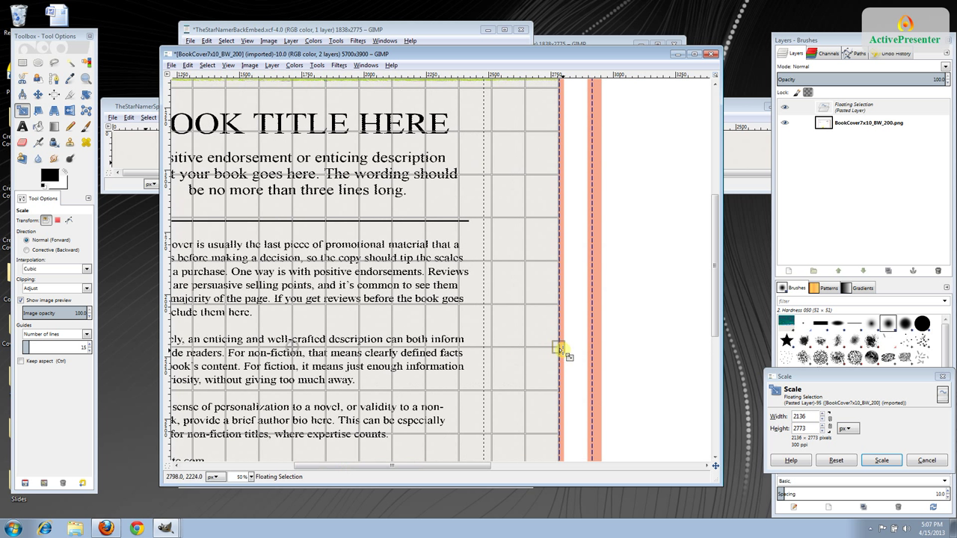
{"action": "scroll", "coordinate": [714, 326], "scroll_direction": "down", "scroll_amount": 1}
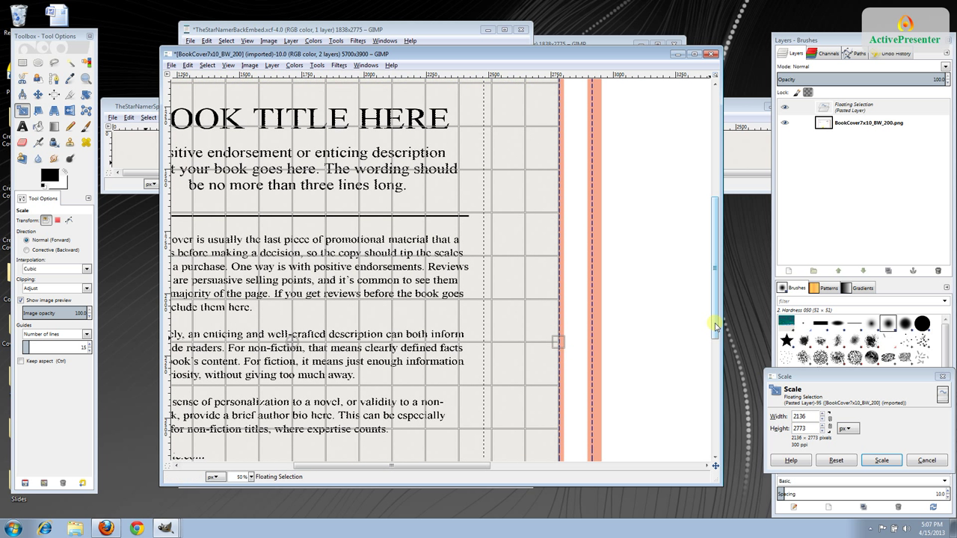
{"action": "left_click_drag", "start_coordinate": [715, 326], "coordinate": [715, 388]}
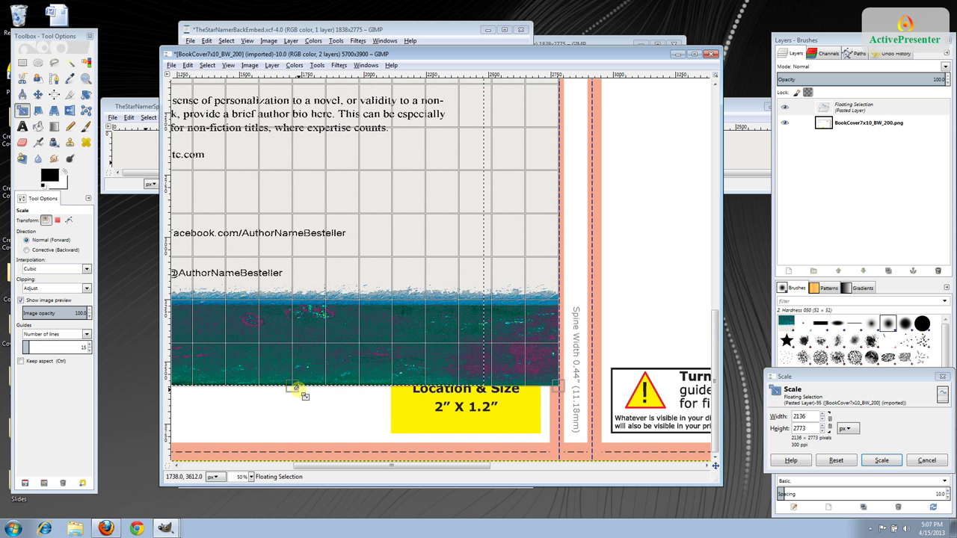
{"action": "left_click_drag", "start_coordinate": [295, 388], "coordinate": [307, 466]}
{"action": "left_click", "coordinate": [340, 344]}
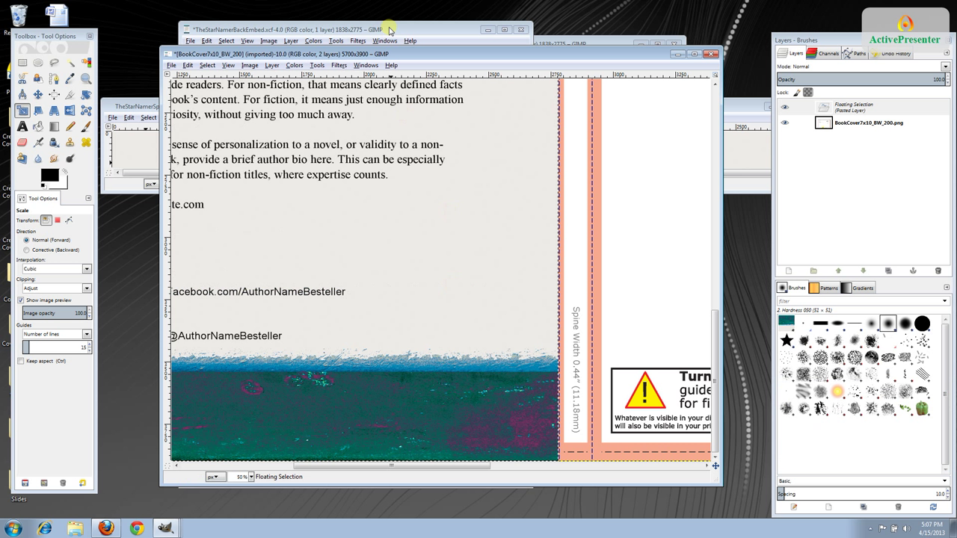
Save the cover template as TheStarNamerFullSpread.xcf on the Desktop, then bring the BackEmbed window forward.
{"action": "left_click", "coordinate": [172, 66]}
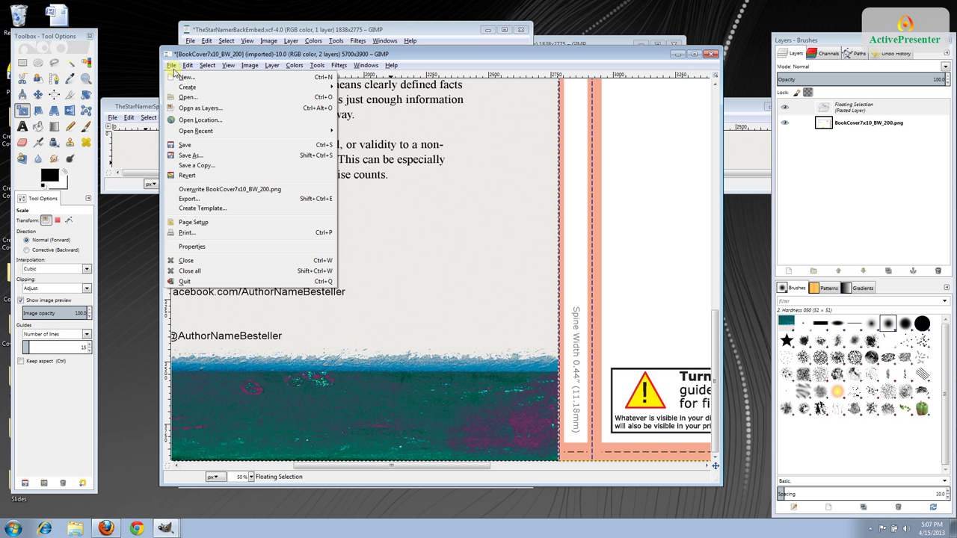
{"action": "left_click", "coordinate": [190, 155]}
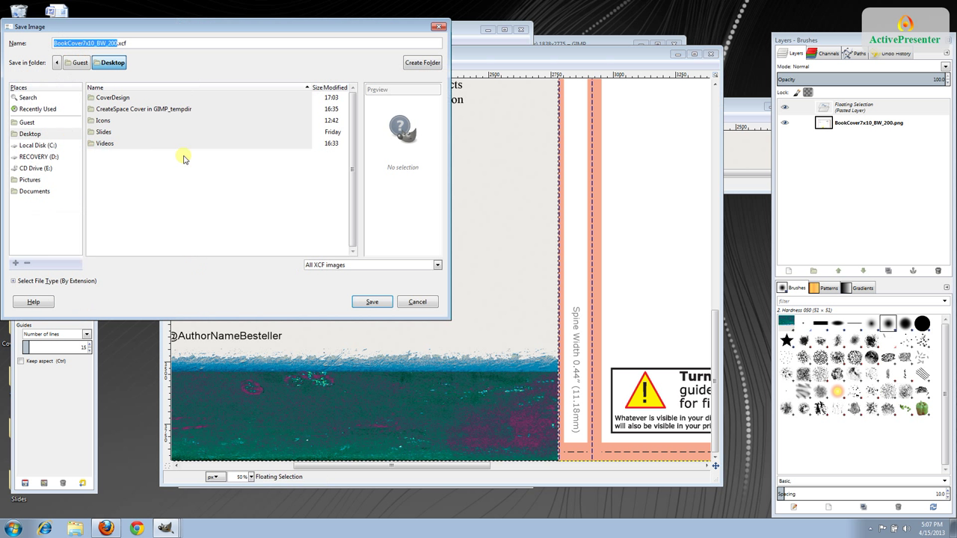
{"action": "left_click", "coordinate": [118, 43]}
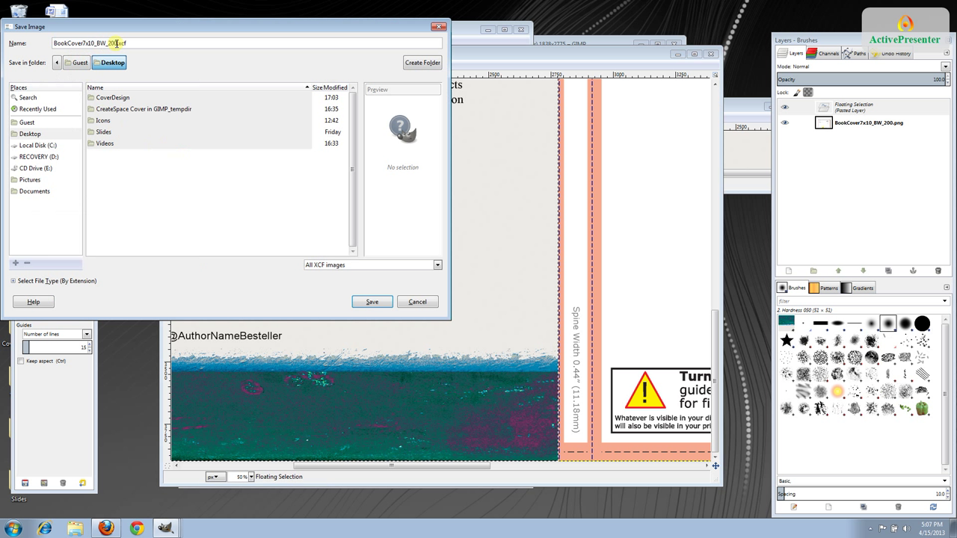
{"action": "left_click_drag", "start_coordinate": [117, 43], "coordinate": [41, 45]}
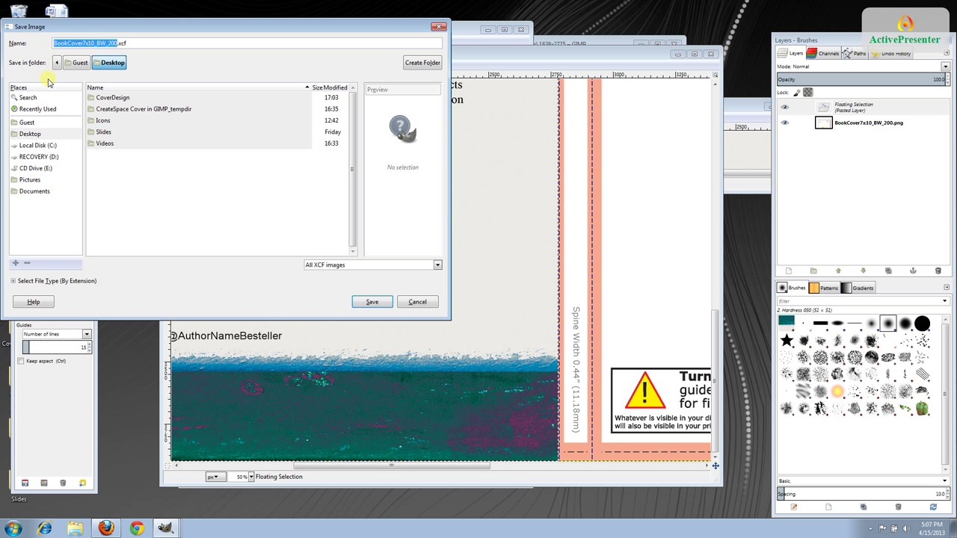
{"action": "type", "text": "TheS"}
{"action": "type", "text": "tarNamerFull"}
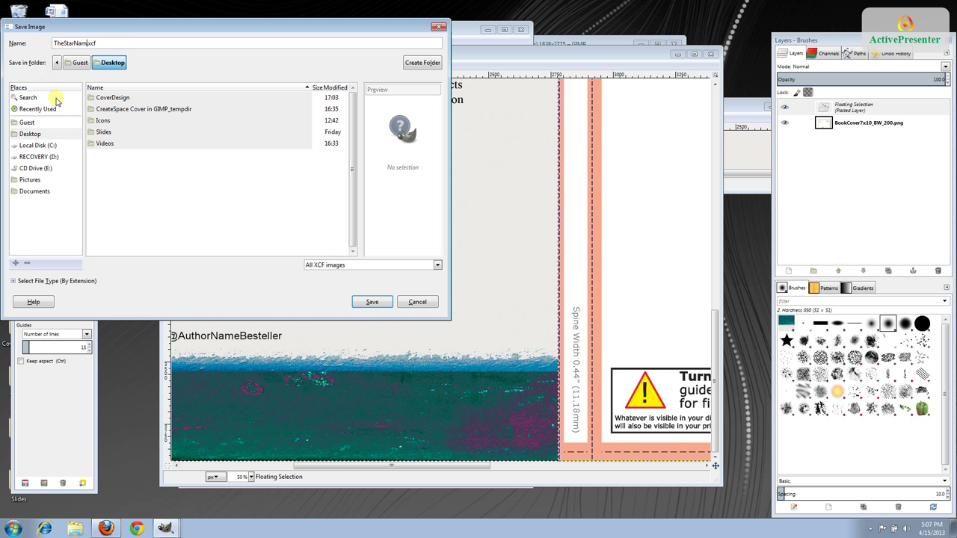
{"action": "type", "text": "Spread"}
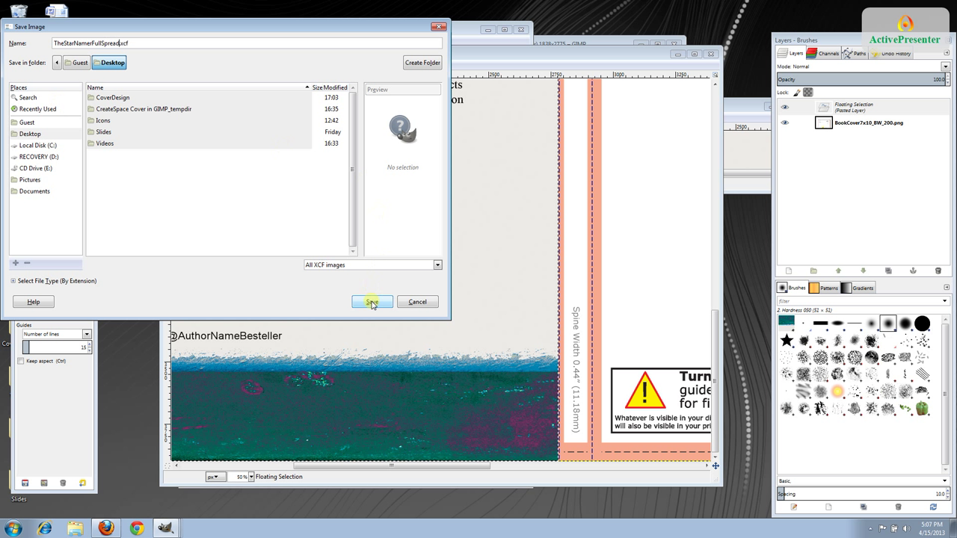
{"action": "left_click", "coordinate": [372, 302]}
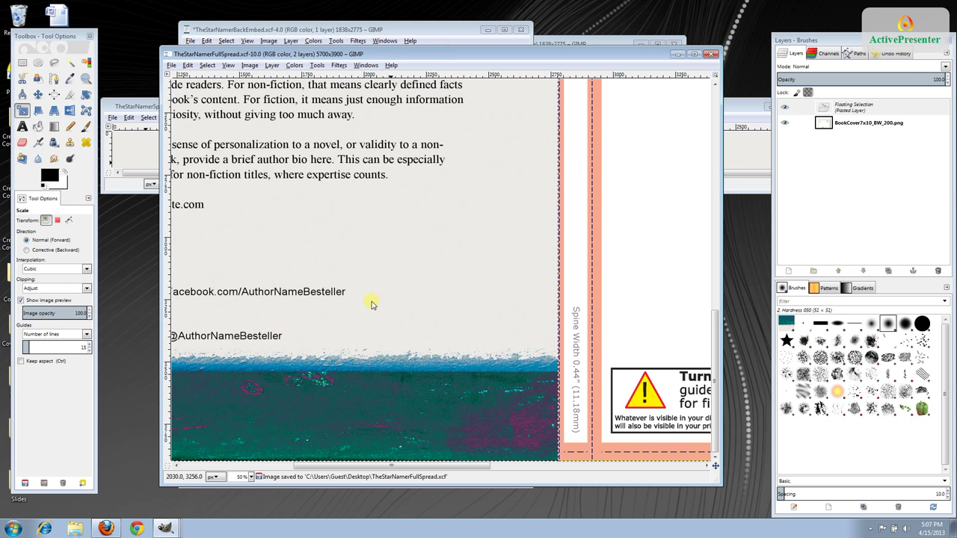
{"action": "left_click", "coordinate": [364, 30]}
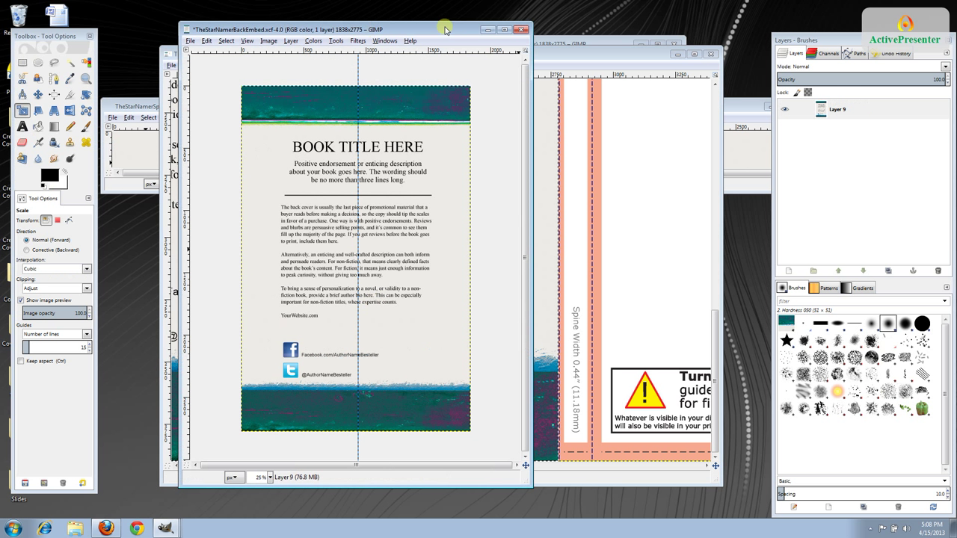
Minimize the back-cover window and copy the whole front-cover image.
{"action": "left_click", "coordinate": [488, 30]}
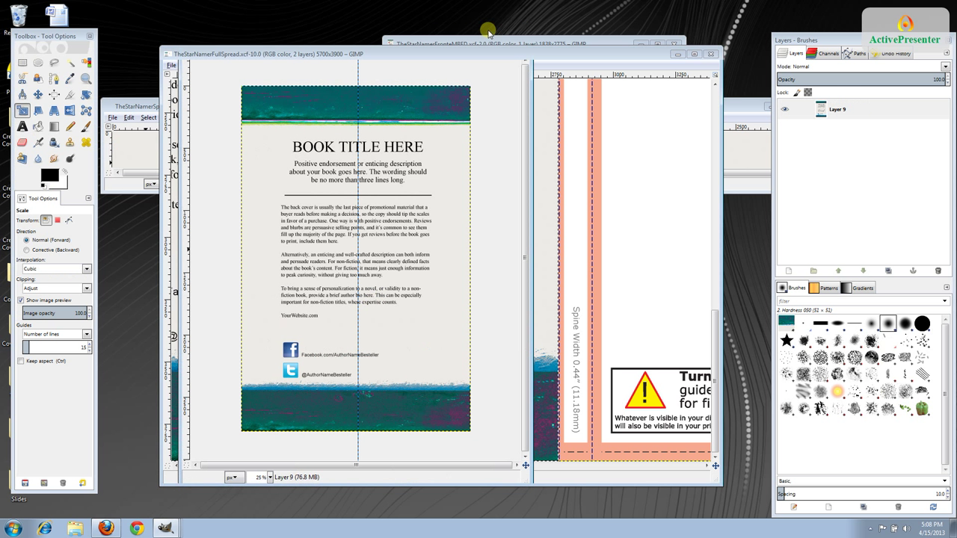
{"action": "left_click", "coordinate": [515, 43]}
{"action": "left_click", "coordinate": [410, 54]}
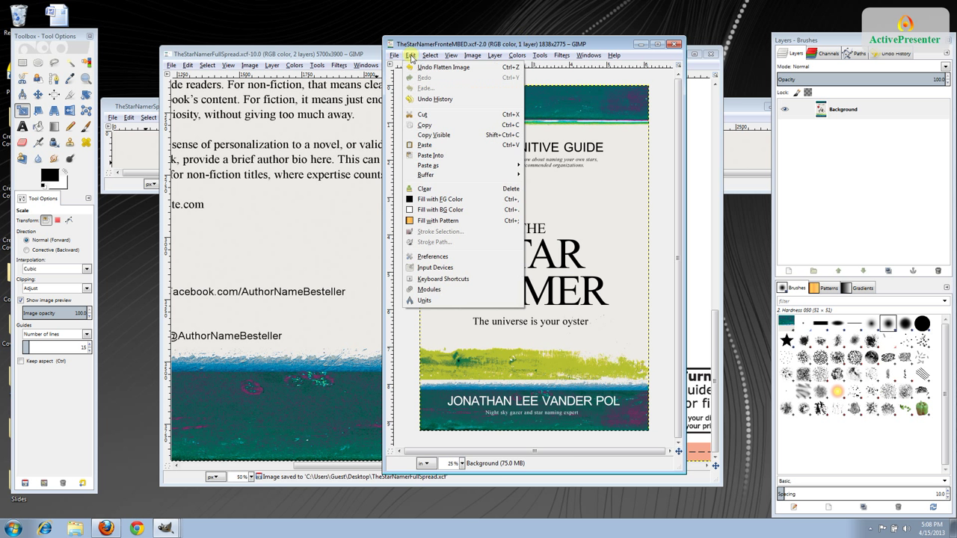
{"action": "left_click", "coordinate": [428, 122]}
{"action": "key", "text": "ctrl+v"}
Add a new transparent layer to the full spread and paste the front-cover art above it.
{"action": "left_click", "coordinate": [338, 190]}
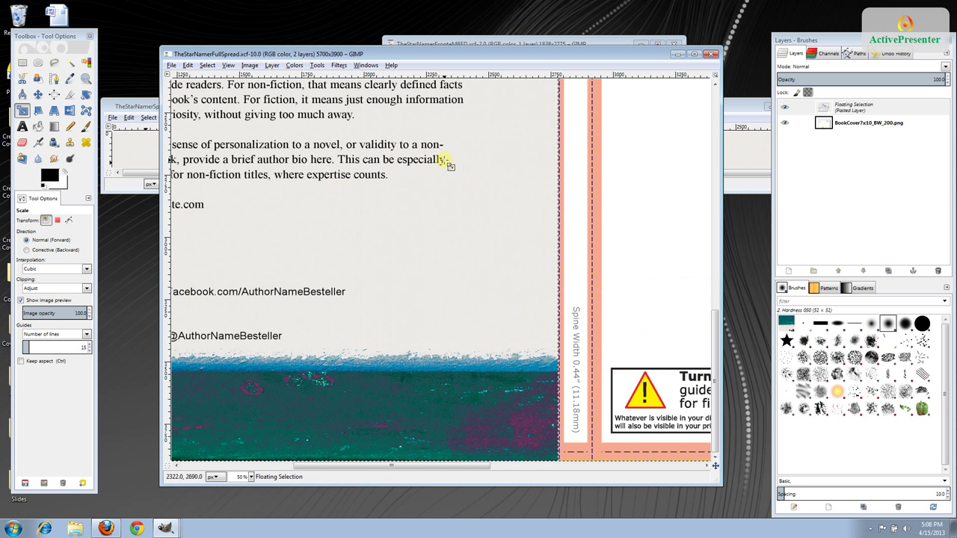
{"action": "left_click", "coordinate": [788, 271]}
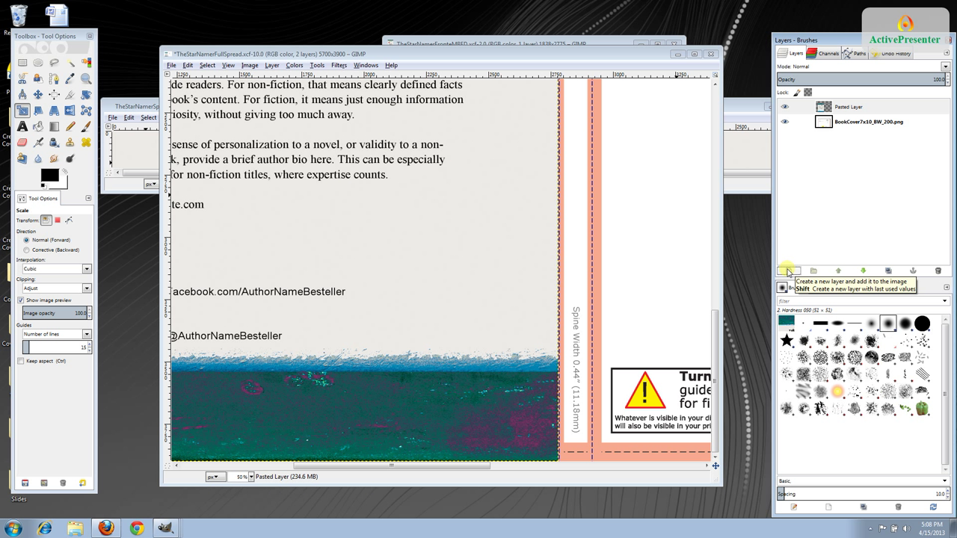
{"action": "left_click", "coordinate": [789, 271]}
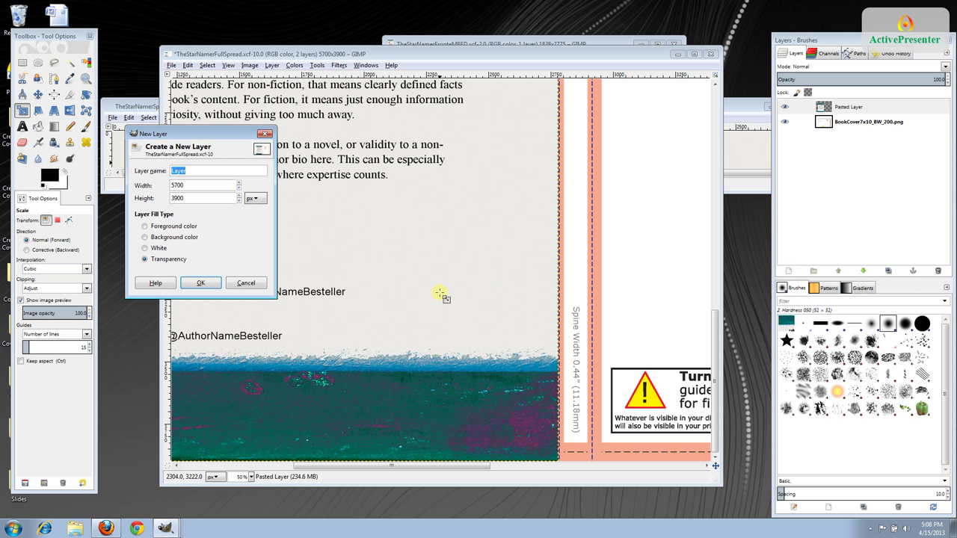
{"action": "left_click", "coordinate": [193, 286]}
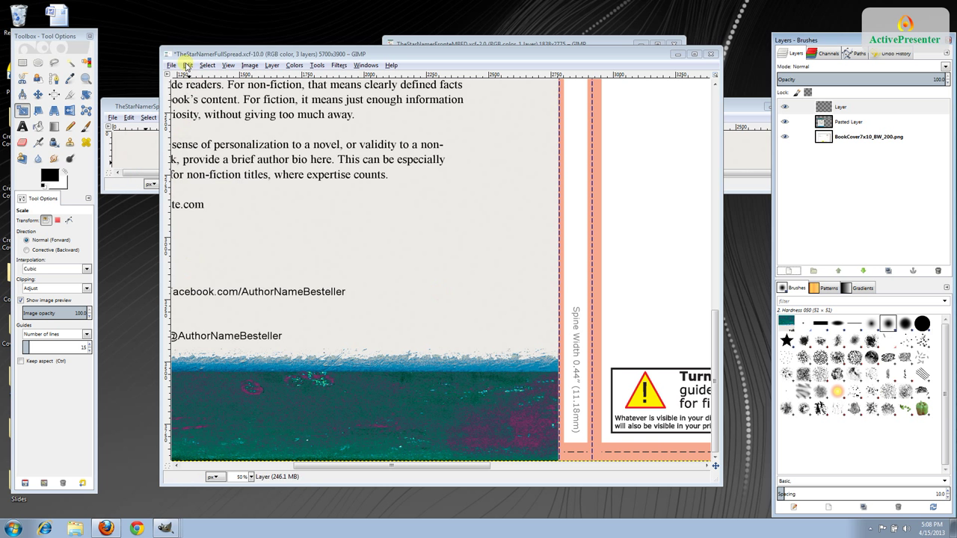
{"action": "left_click", "coordinate": [187, 66]}
{"action": "left_click", "coordinate": [210, 154]}
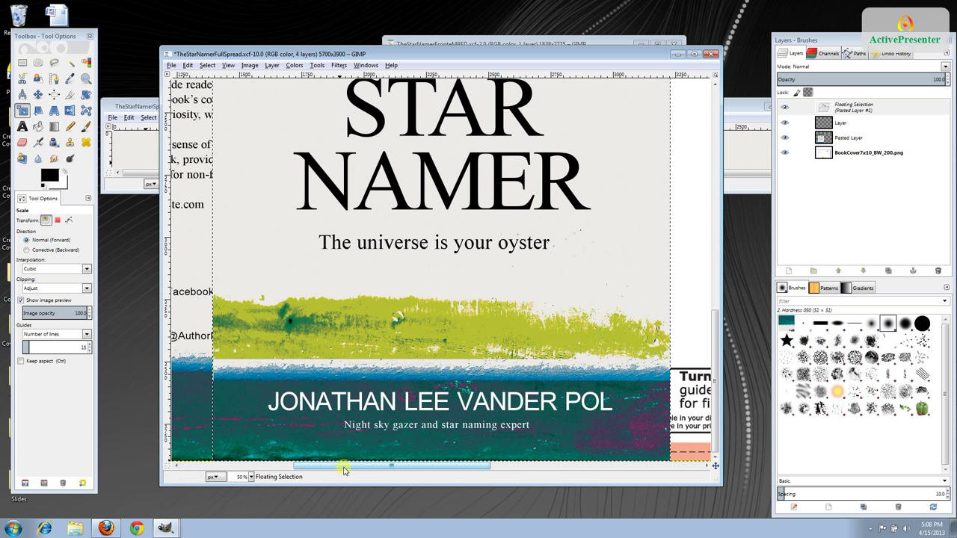
Shift the pasted front-cover art about 742 px right onto the front panel beside the spine.
{"action": "left_click_drag", "start_coordinate": [344, 467], "coordinate": [447, 472]}
{"action": "left_click", "coordinate": [36, 95]}
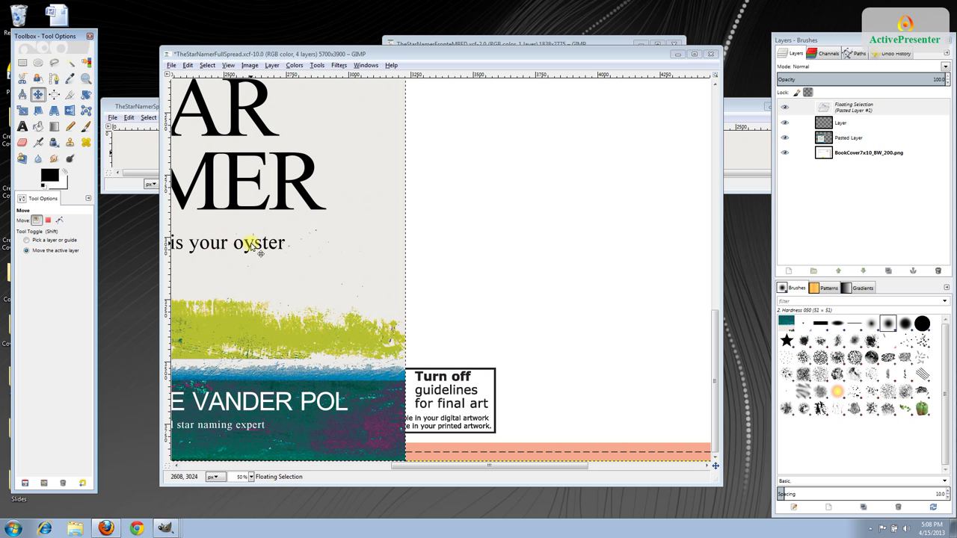
{"action": "left_click_drag", "start_coordinate": [251, 247], "coordinate": [519, 271]}
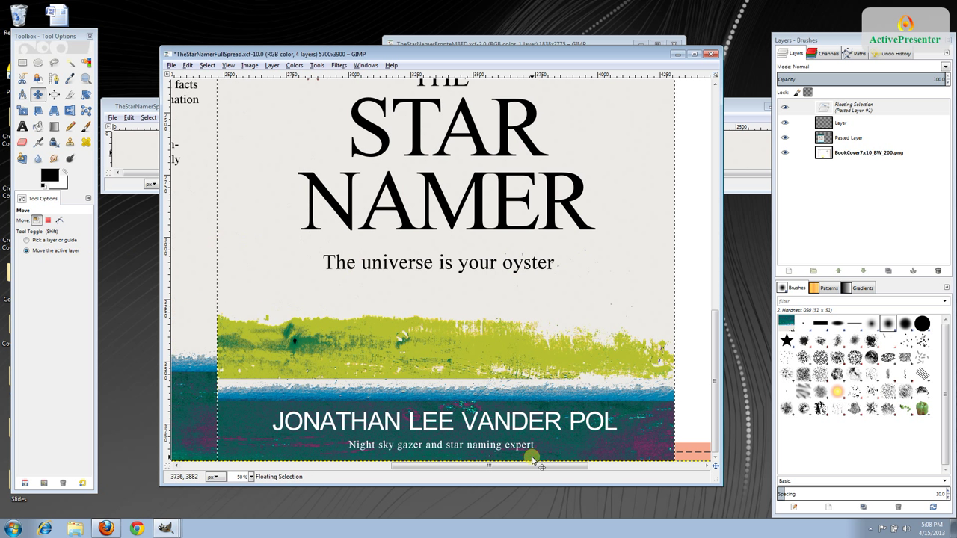
{"action": "scroll", "coordinate": [485, 408], "scroll_direction": "right", "scroll_amount": 5}
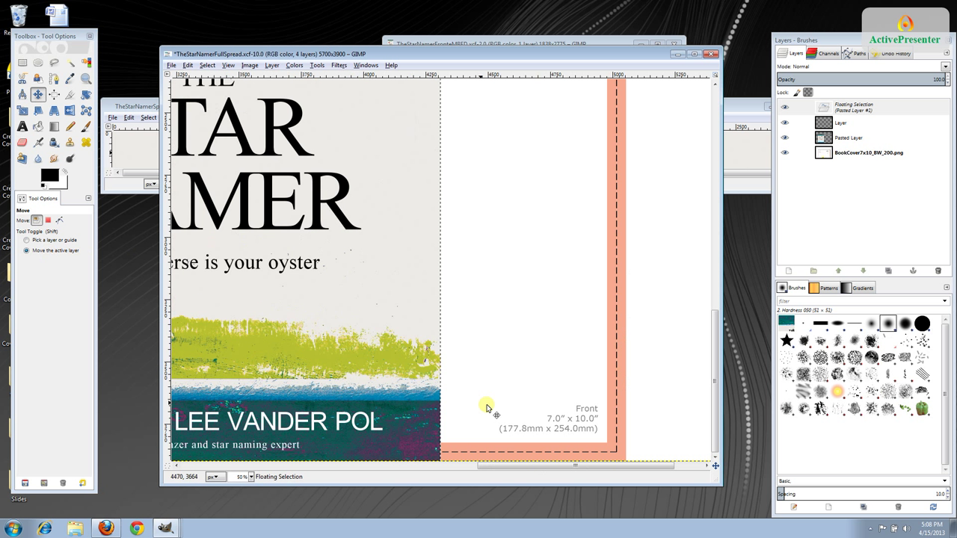
{"action": "left_click_drag", "start_coordinate": [486, 407], "coordinate": [598, 402]}
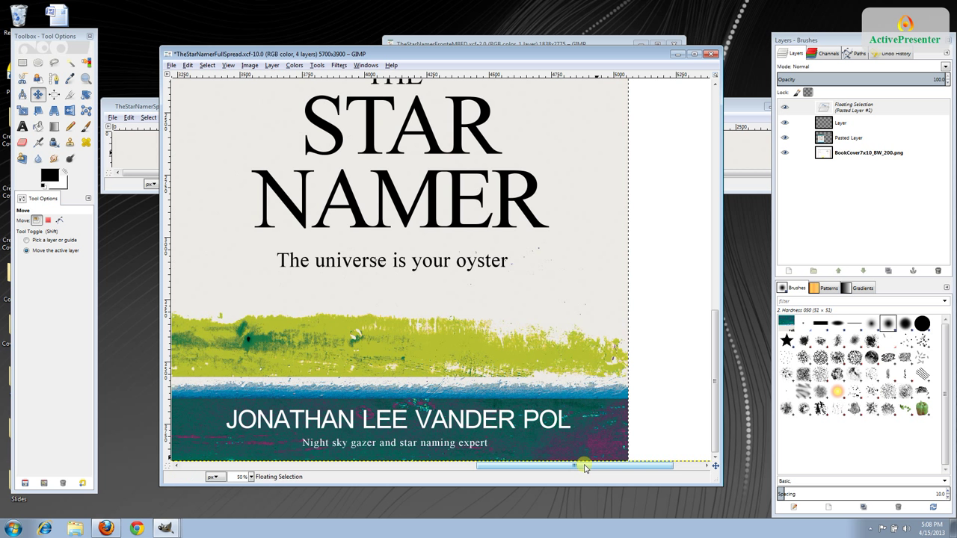
{"action": "left_click_drag", "start_coordinate": [585, 468], "coordinate": [519, 467]}
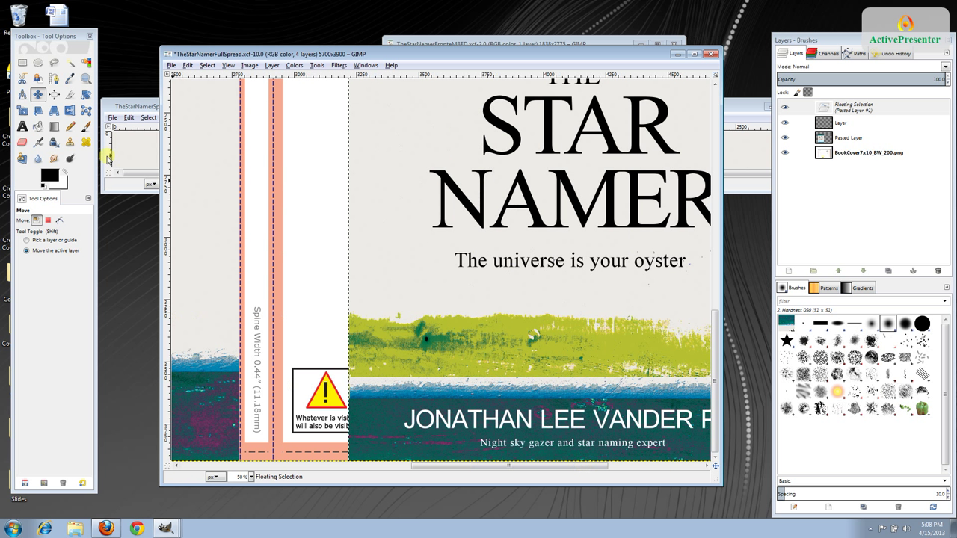
{"action": "left_click", "coordinate": [23, 110]}
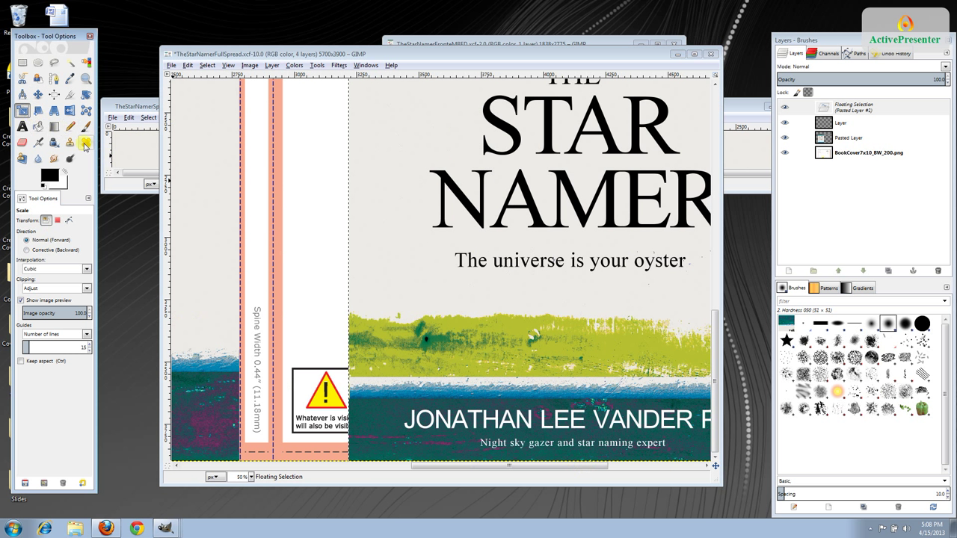
Enlarge the front-cover art to 2138 × 3077 px, reaching the spine and top bleed, then save TheStarNamerFullSpread.xcf.
{"action": "left_click", "coordinate": [349, 267]}
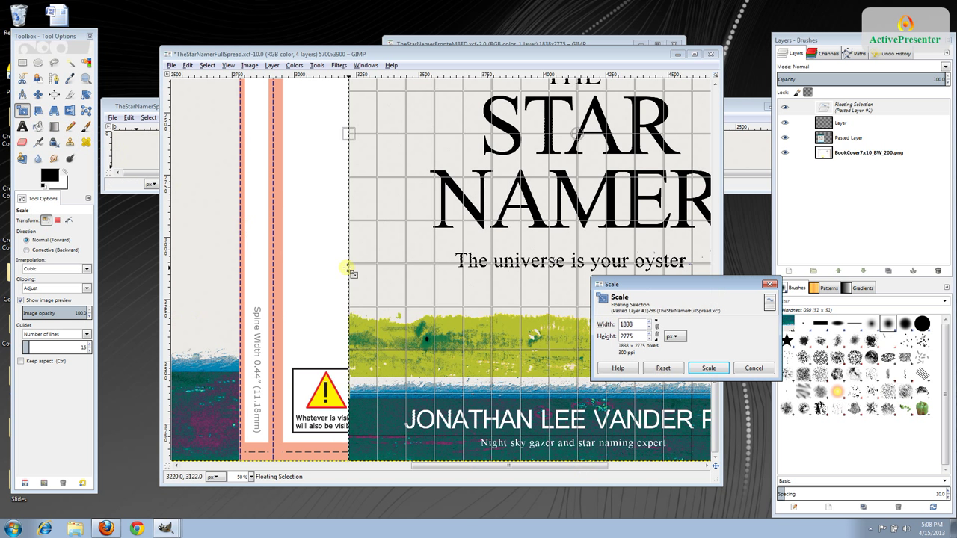
{"action": "left_click_drag", "start_coordinate": [349, 267], "coordinate": [278, 256]}
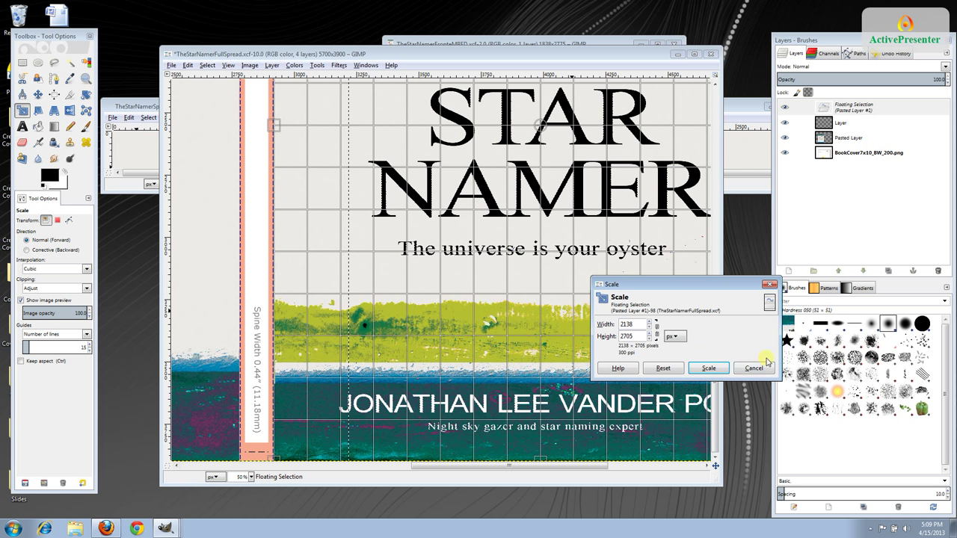
{"action": "left_click_drag", "start_coordinate": [705, 283], "coordinate": [875, 301]}
{"action": "scroll", "coordinate": [702, 193], "scroll_direction": "up", "scroll_amount": 5}
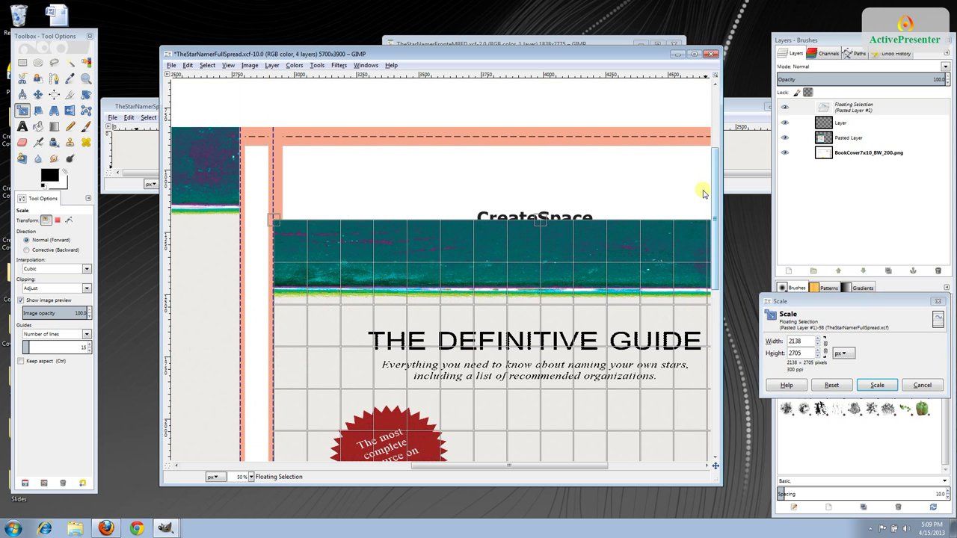
{"action": "scroll", "coordinate": [703, 193], "scroll_direction": "up", "scroll_amount": 1}
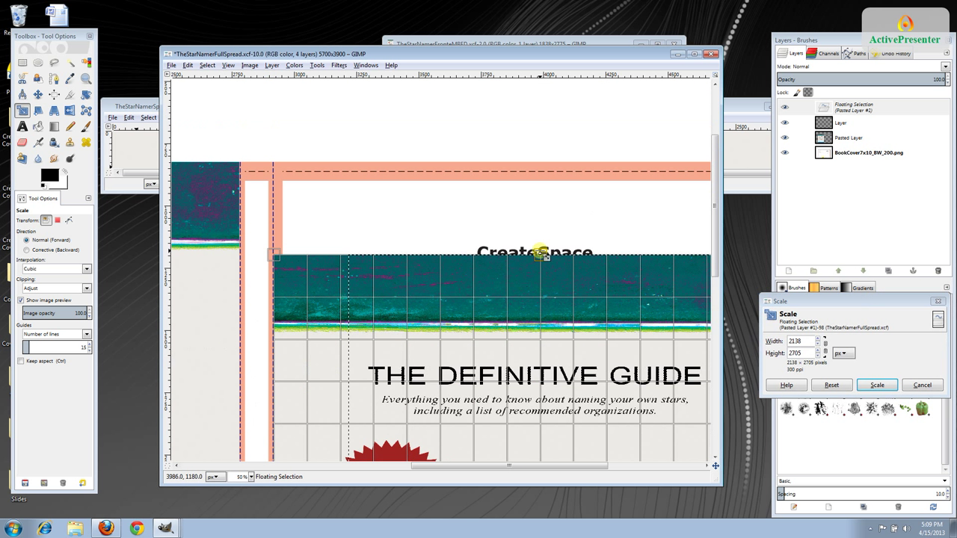
{"action": "left_click_drag", "start_coordinate": [541, 253], "coordinate": [541, 161]}
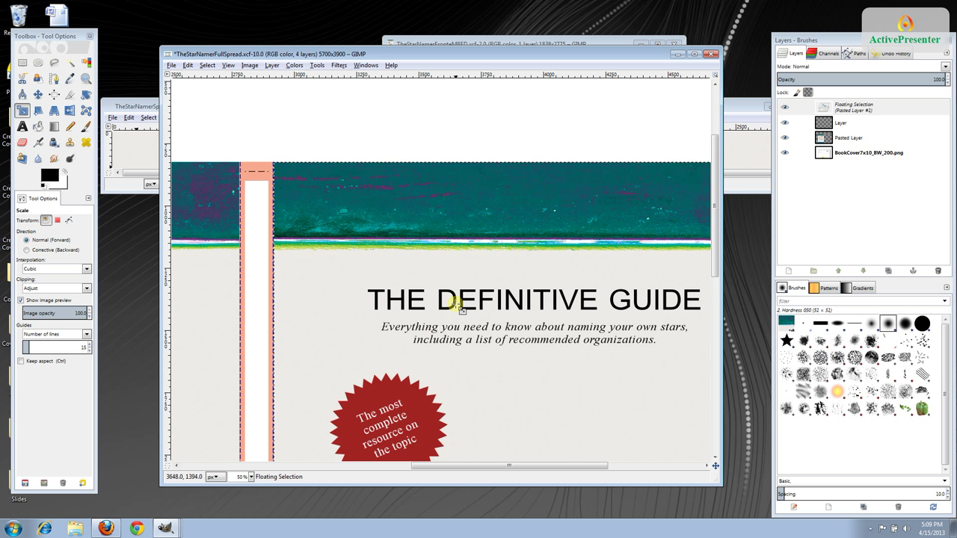
{"action": "left_click", "coordinate": [171, 65]}
{"action": "left_click", "coordinate": [184, 145]}
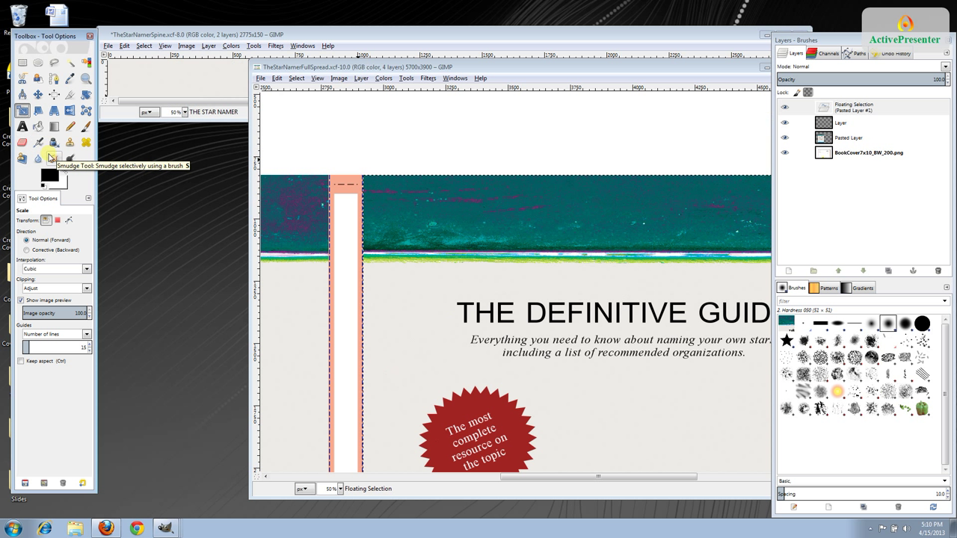
Copy the title and author text line from the spine image.
{"action": "left_click", "coordinate": [217, 35]}
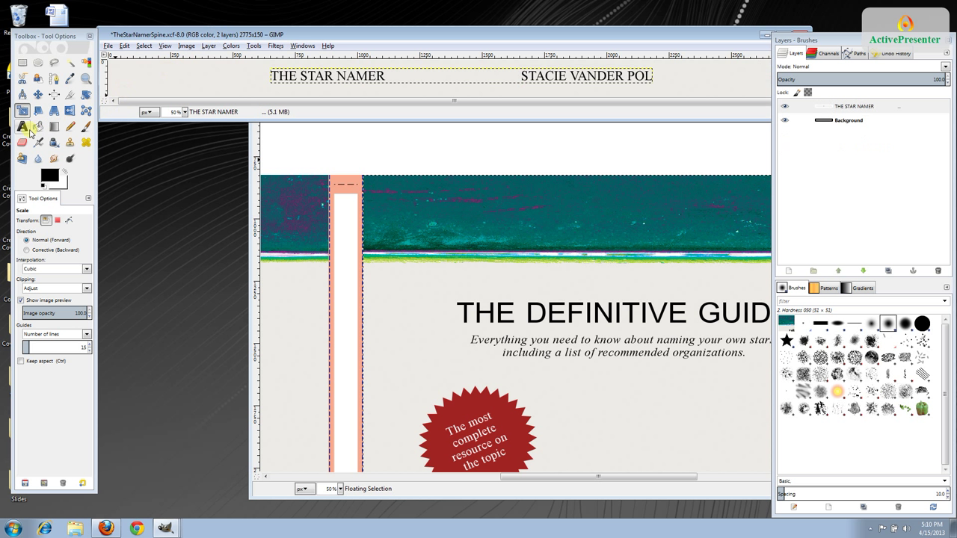
{"action": "left_click", "coordinate": [23, 127]}
{"action": "left_click", "coordinate": [275, 75]}
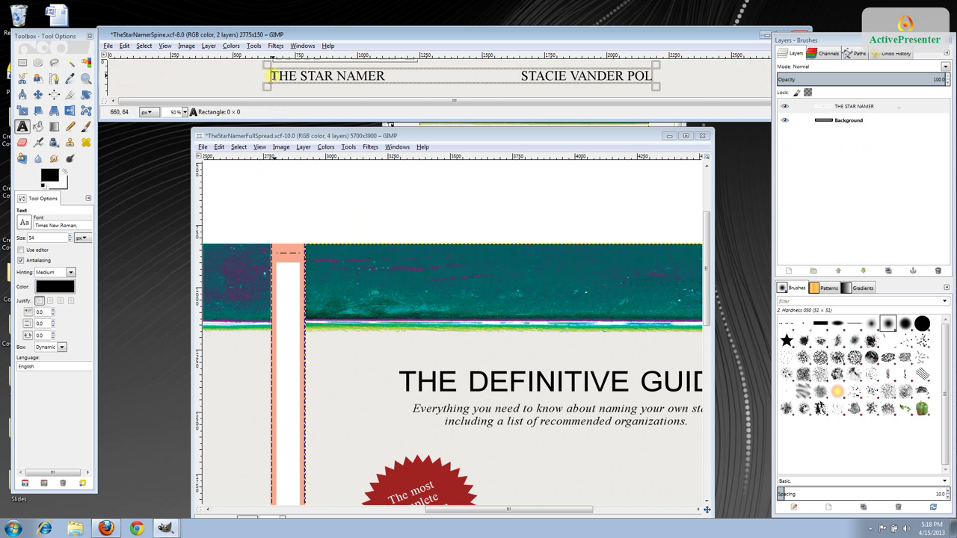
{"action": "left_click_drag", "start_coordinate": [276, 75], "coordinate": [647, 77]}
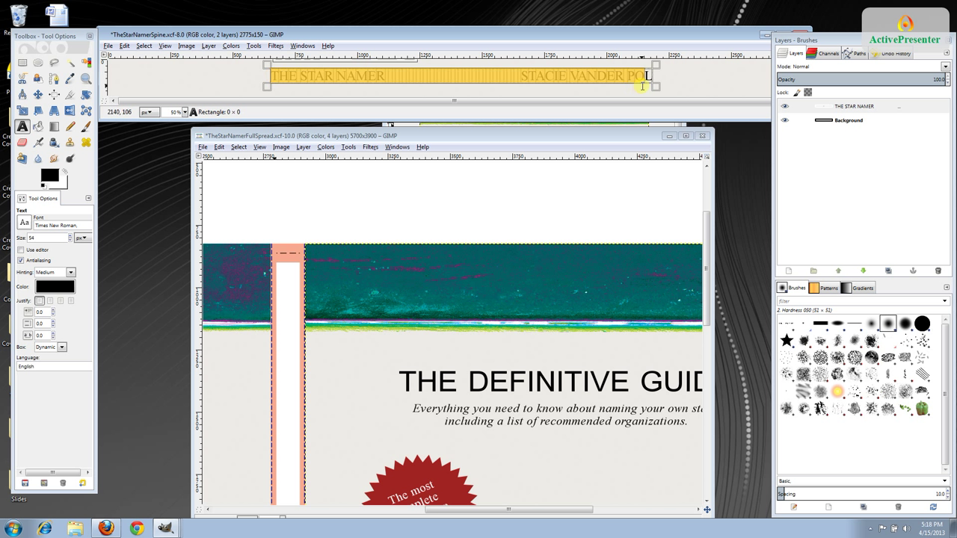
{"action": "right_click", "coordinate": [642, 79]}
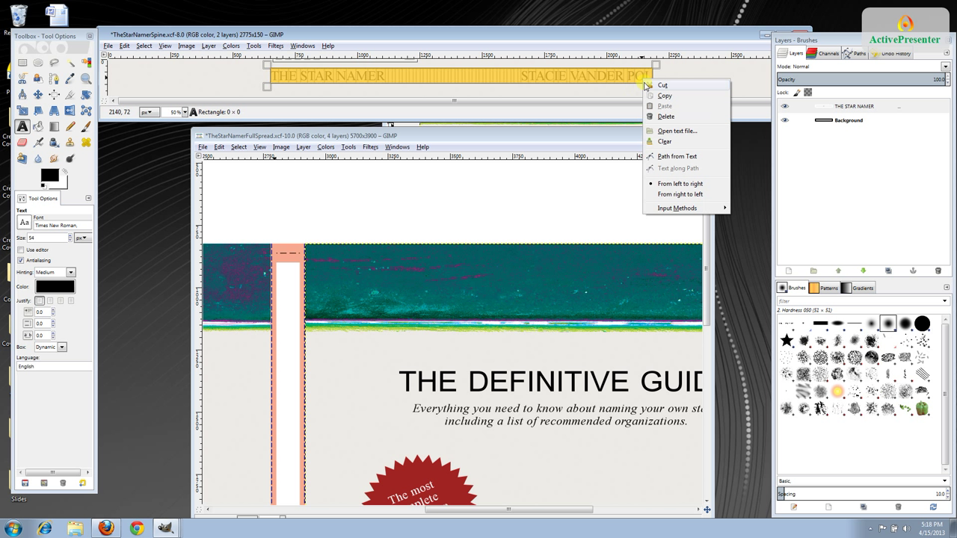
{"action": "left_click", "coordinate": [664, 95]}
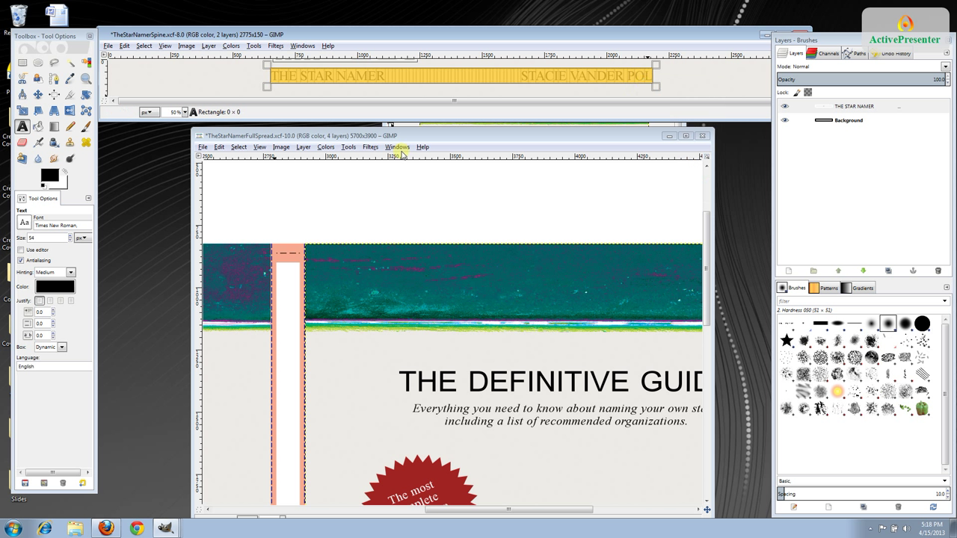
Paste the THE STAR NAMER title and author text into a new text box on the full spread.
{"action": "left_click", "coordinate": [274, 194]}
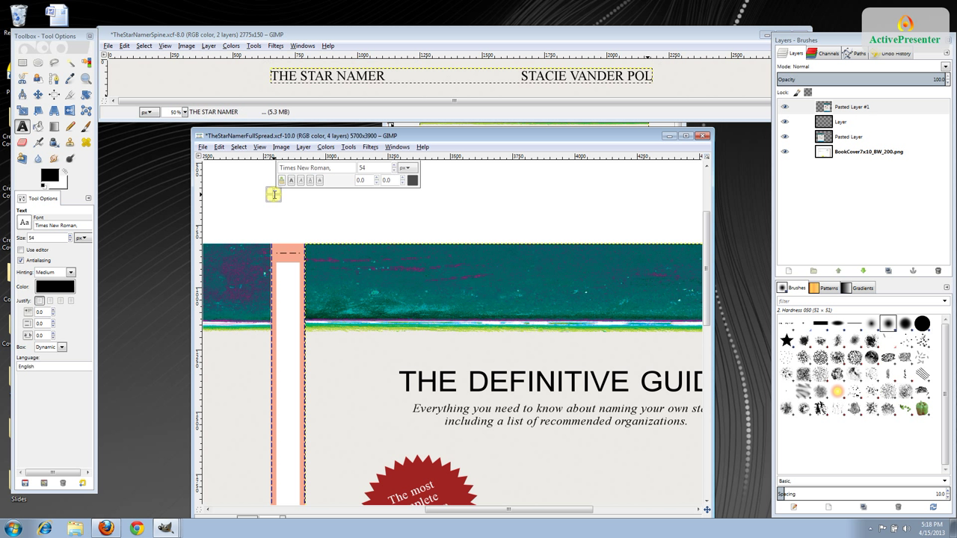
{"action": "right_click", "coordinate": [273, 194]}
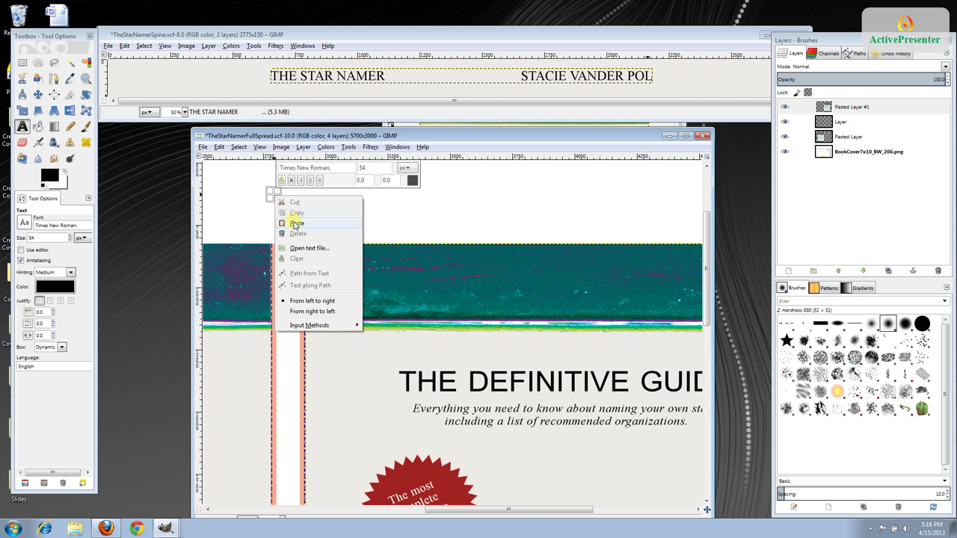
{"action": "left_click", "coordinate": [296, 224]}
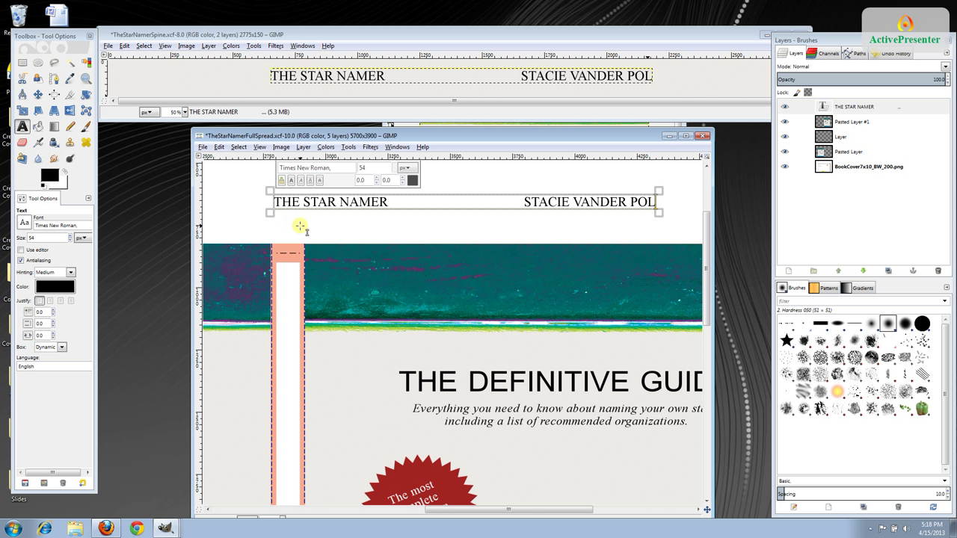
Hide the spine image's text layer and copy its plain background strip.
{"action": "left_click", "coordinate": [248, 36]}
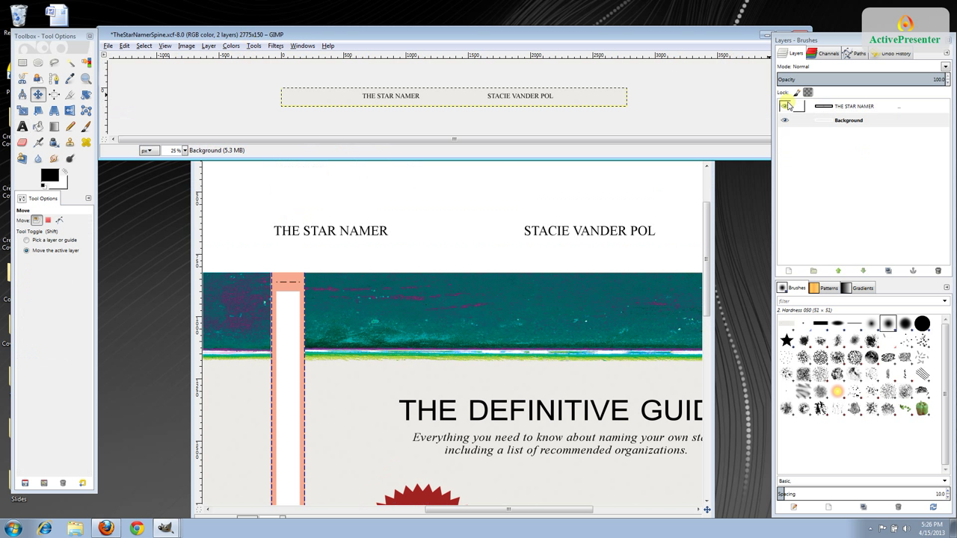
{"action": "left_click", "coordinate": [782, 108]}
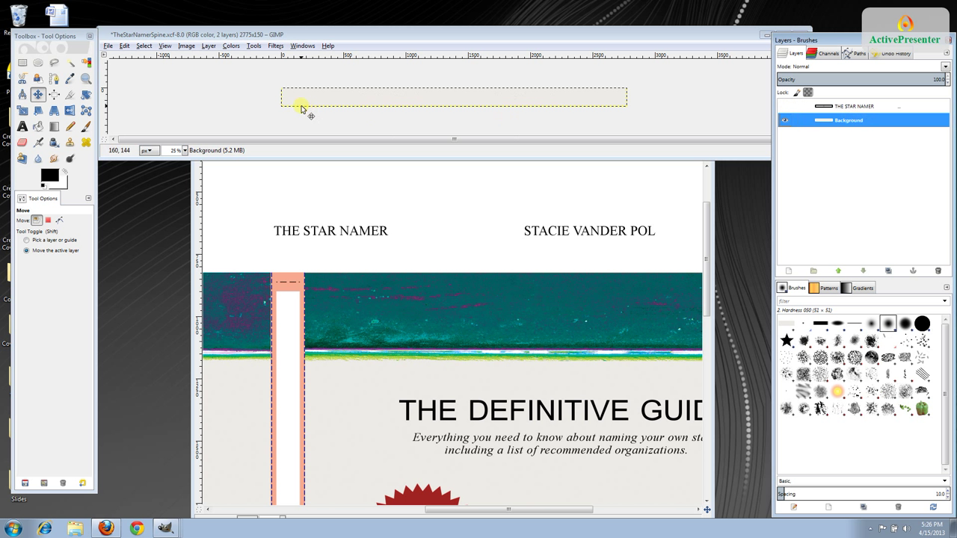
{"action": "left_click", "coordinate": [124, 45]}
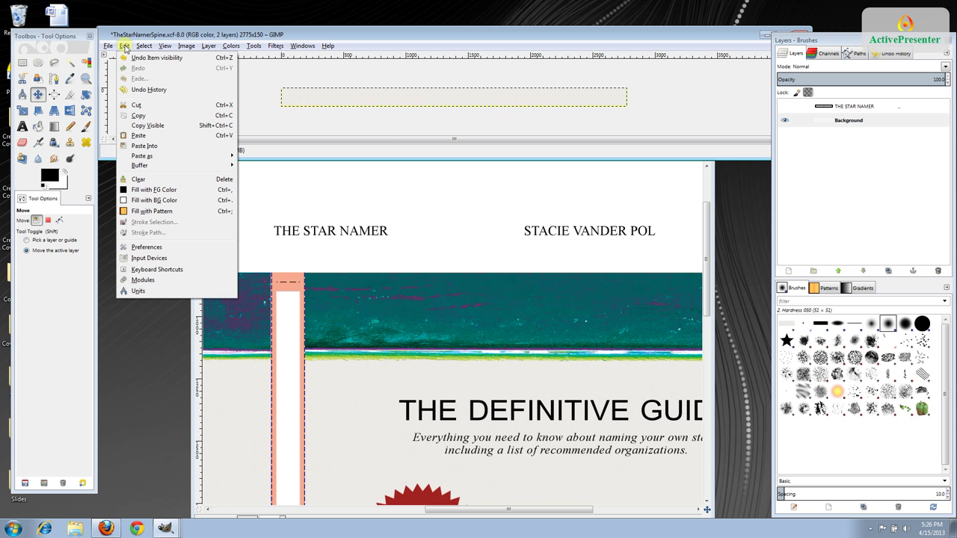
{"action": "left_click", "coordinate": [138, 116]}
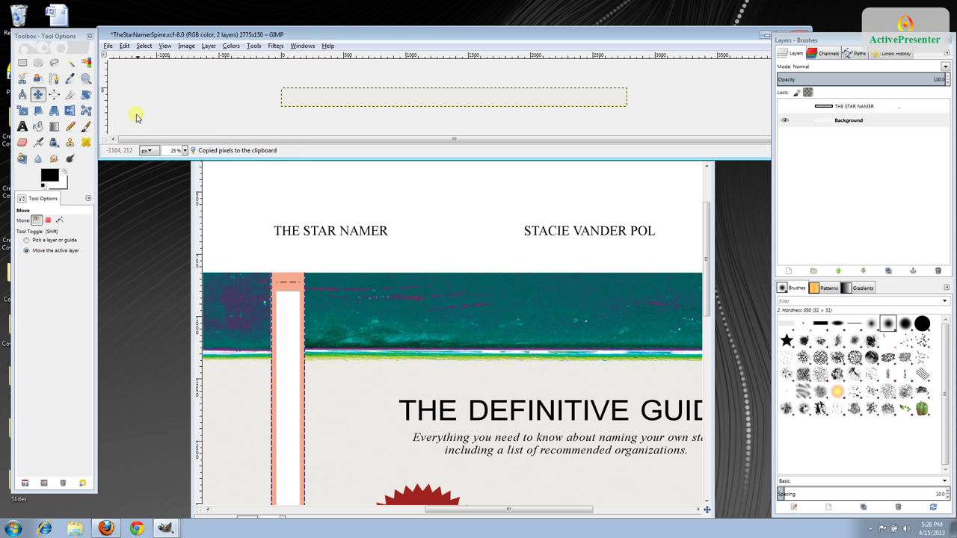
Add a transparent new layer to the full spread and paste the spine strip onto it.
{"action": "left_click", "coordinate": [377, 318]}
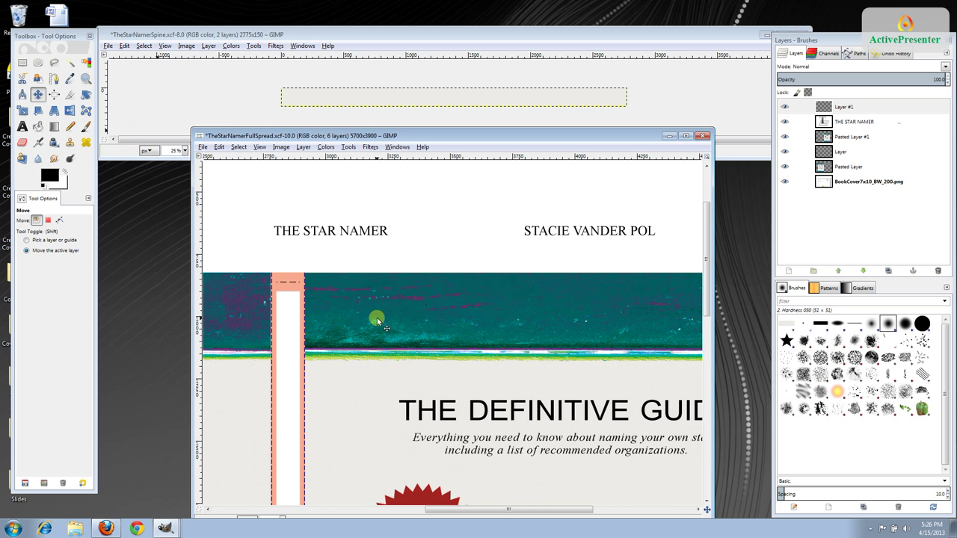
{"action": "left_click", "coordinate": [787, 272]}
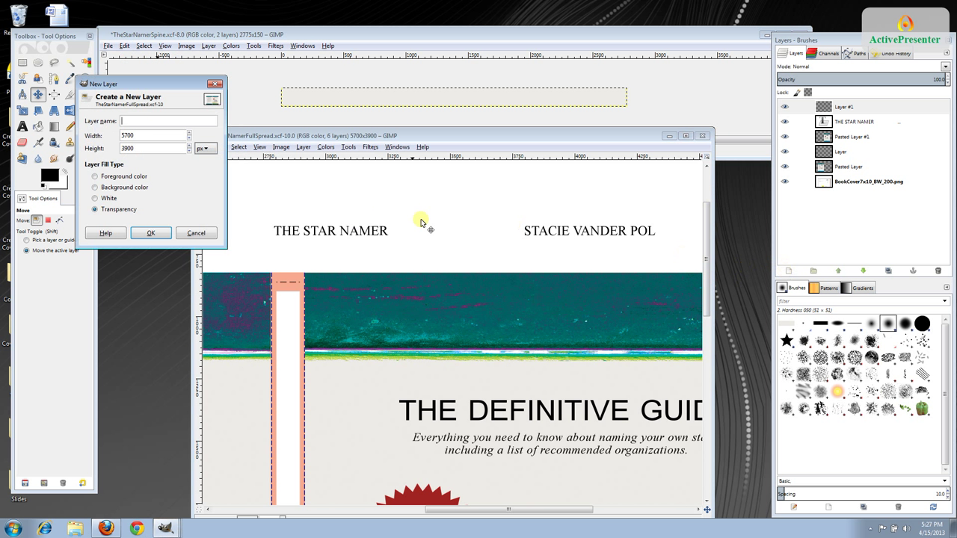
{"action": "left_click", "coordinate": [143, 234]}
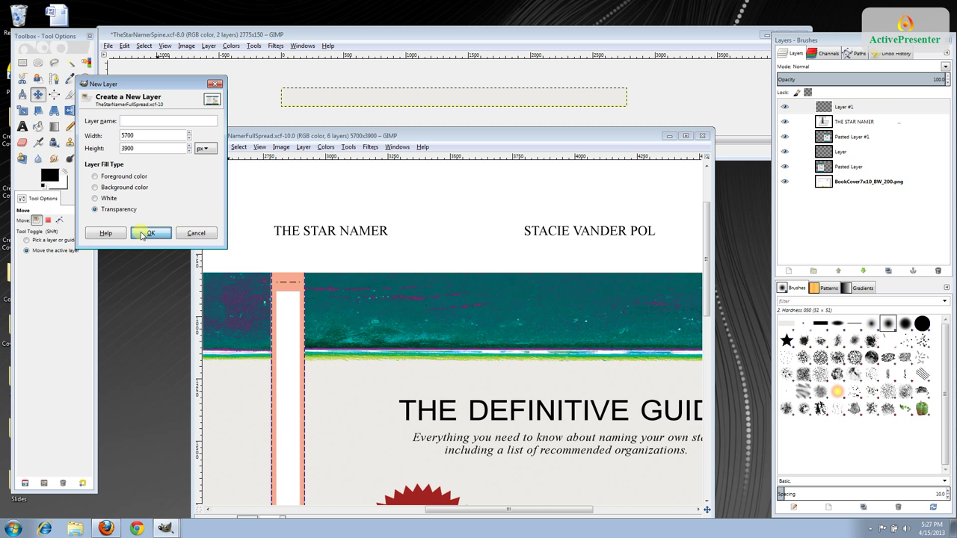
{"action": "left_click", "coordinate": [218, 147]}
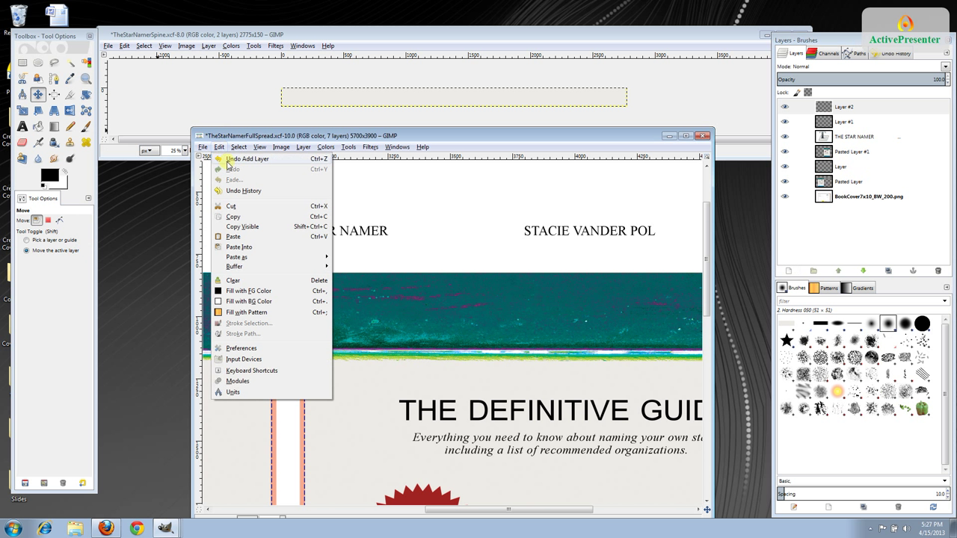
{"action": "left_click", "coordinate": [233, 236]}
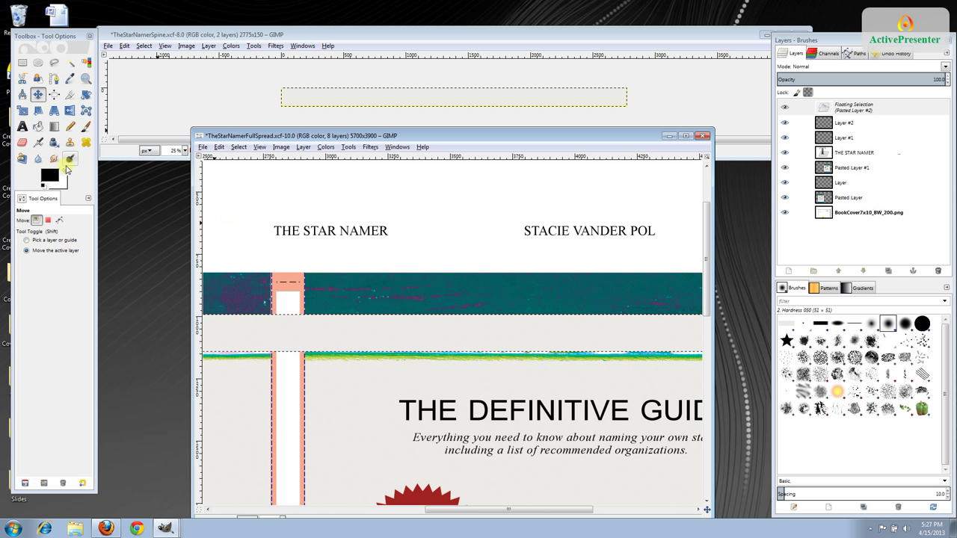
Rotate the pasted spine strip about 90° to vertical and move it into the spine gap.
{"action": "left_click", "coordinate": [374, 310]}
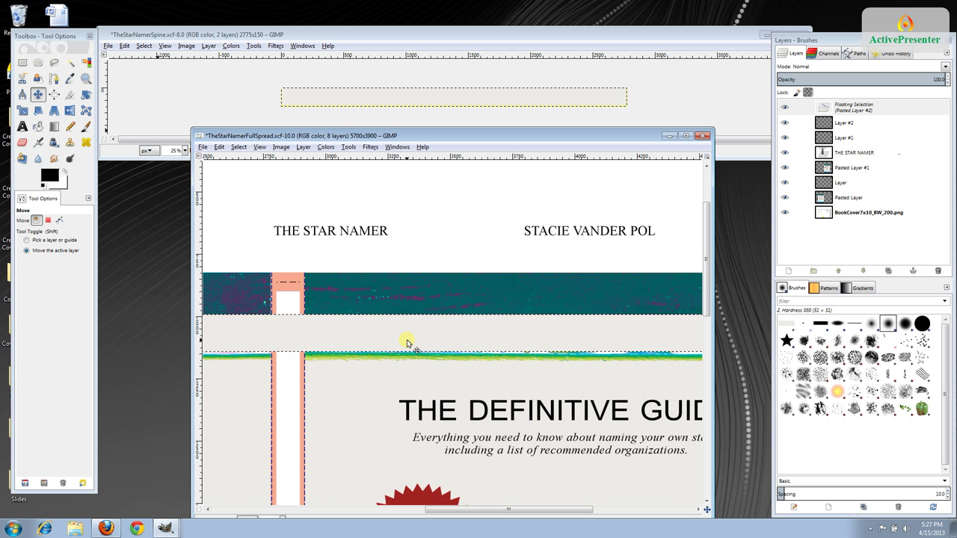
{"action": "left_click", "coordinate": [85, 94]}
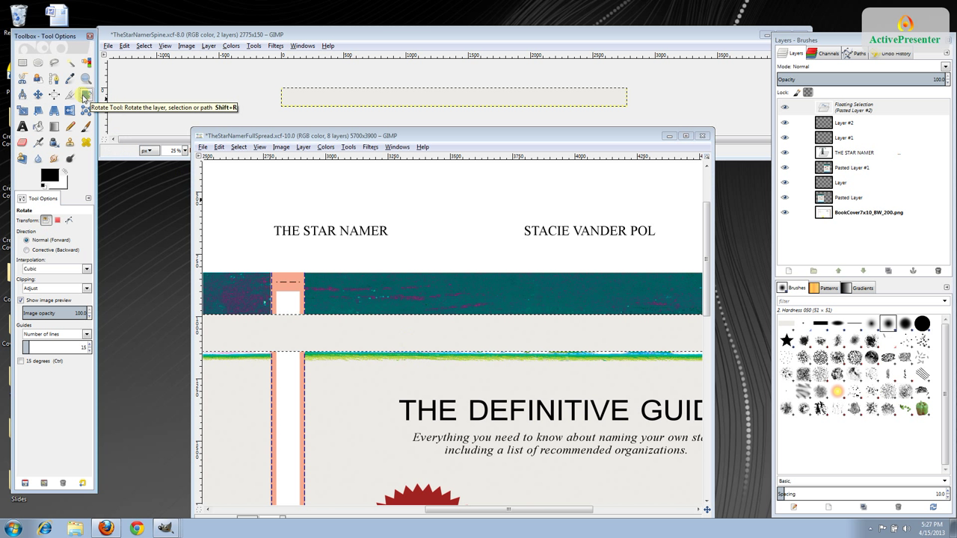
{"action": "left_click", "coordinate": [357, 341]}
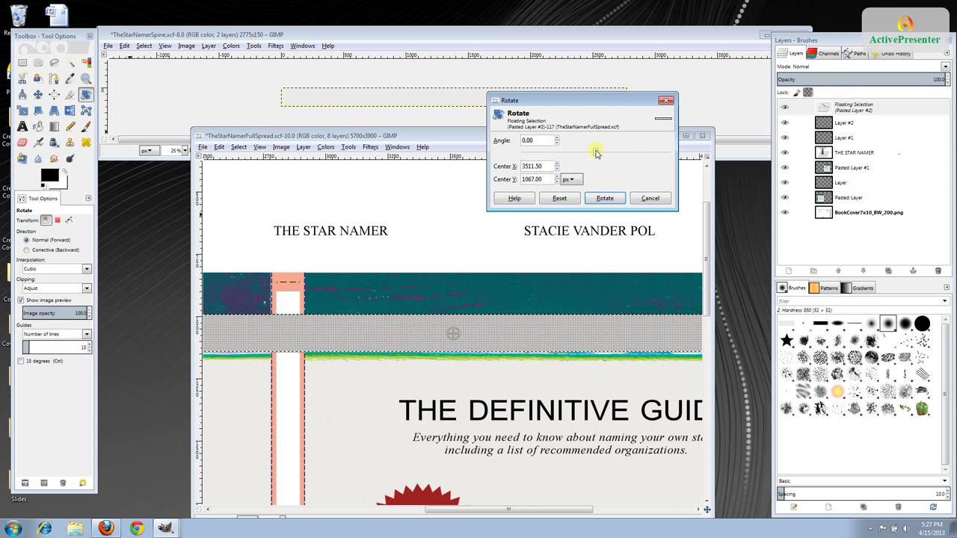
{"action": "left_click_drag", "start_coordinate": [595, 153], "coordinate": [633, 157]}
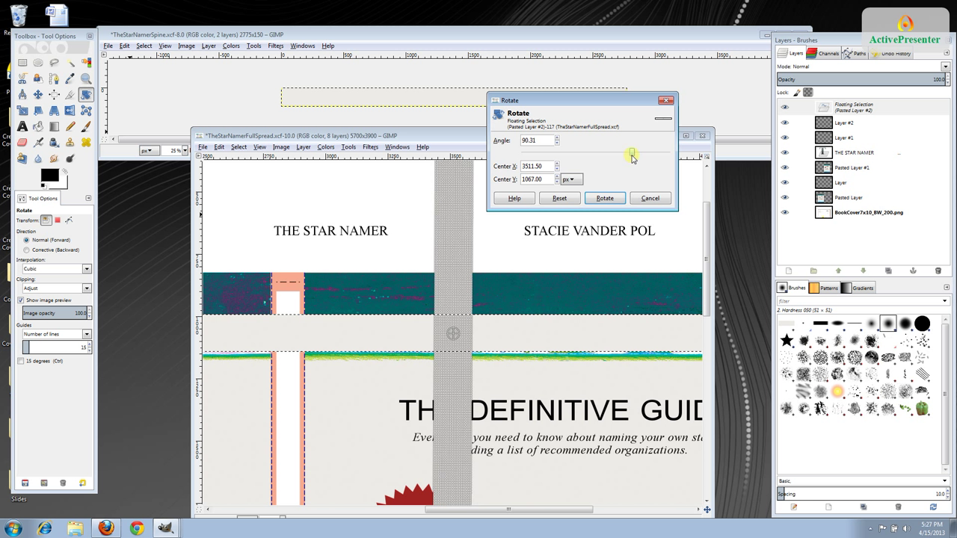
{"action": "left_click", "coordinate": [557, 144]}
{"action": "left_click", "coordinate": [557, 144]}
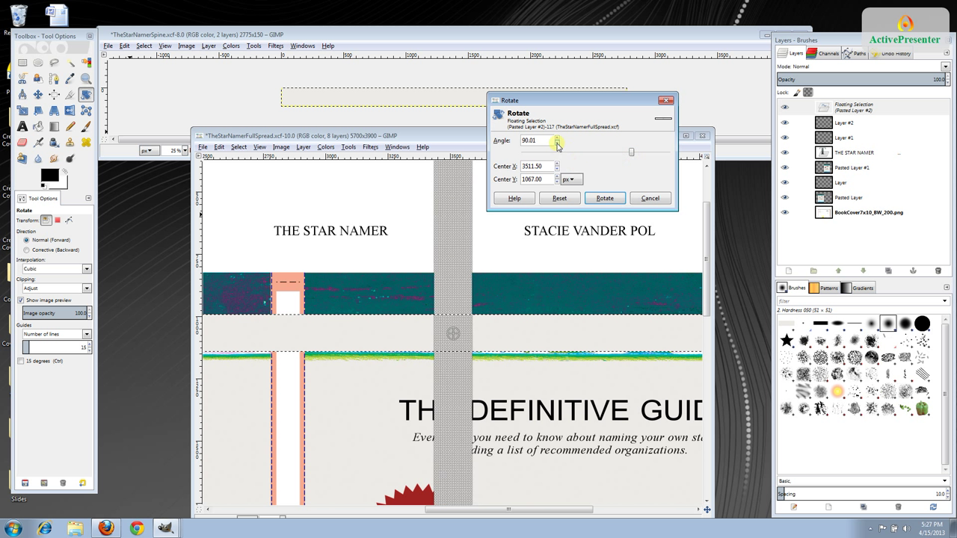
{"action": "left_click", "coordinate": [610, 200]}
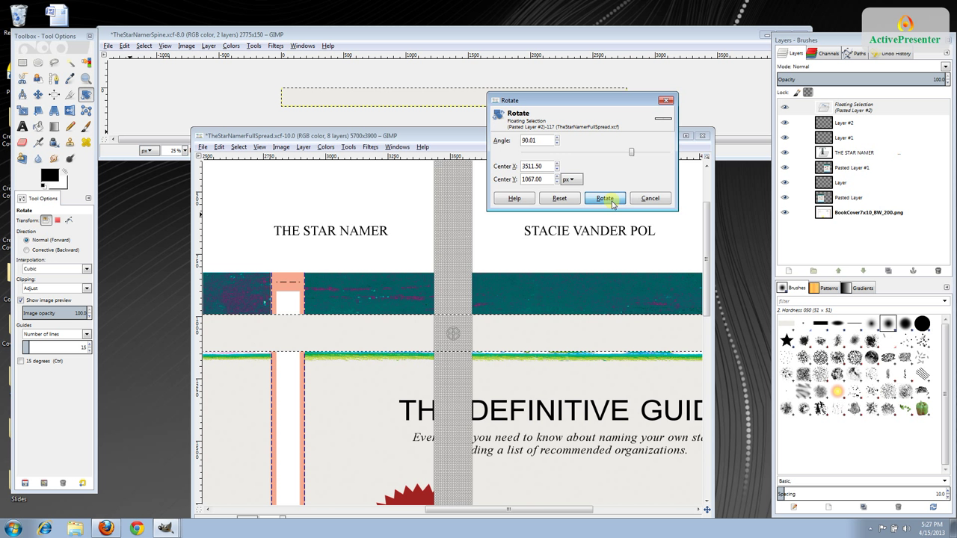
{"action": "left_click", "coordinate": [36, 94]}
{"action": "left_click_drag", "start_coordinate": [453, 224], "coordinate": [298, 356]}
Scale the upright spine strip to about 187 × 3074 px so it fills the spine height.
{"action": "scroll", "coordinate": [707, 275], "scroll_direction": "down", "scroll_amount": 1}
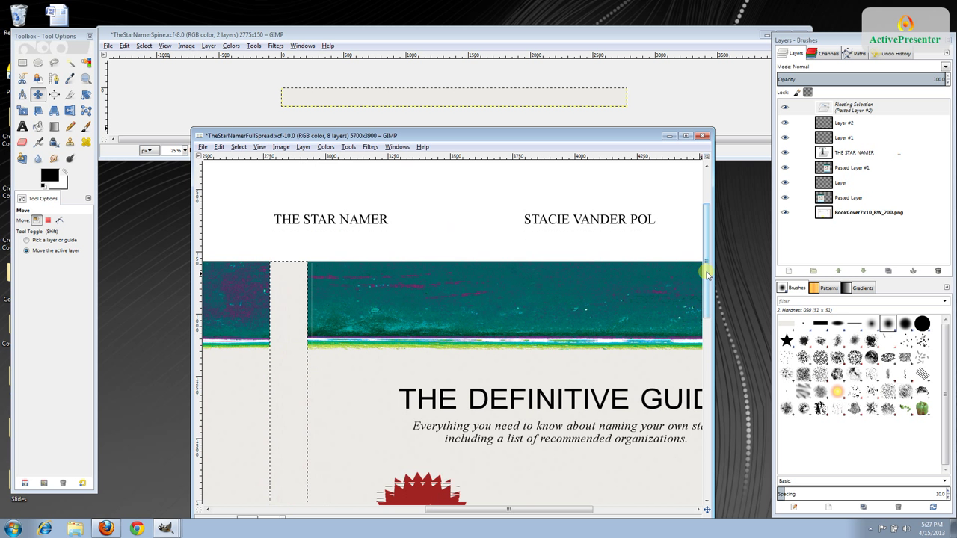
{"action": "left_click_drag", "start_coordinate": [707, 276], "coordinate": [645, 459]}
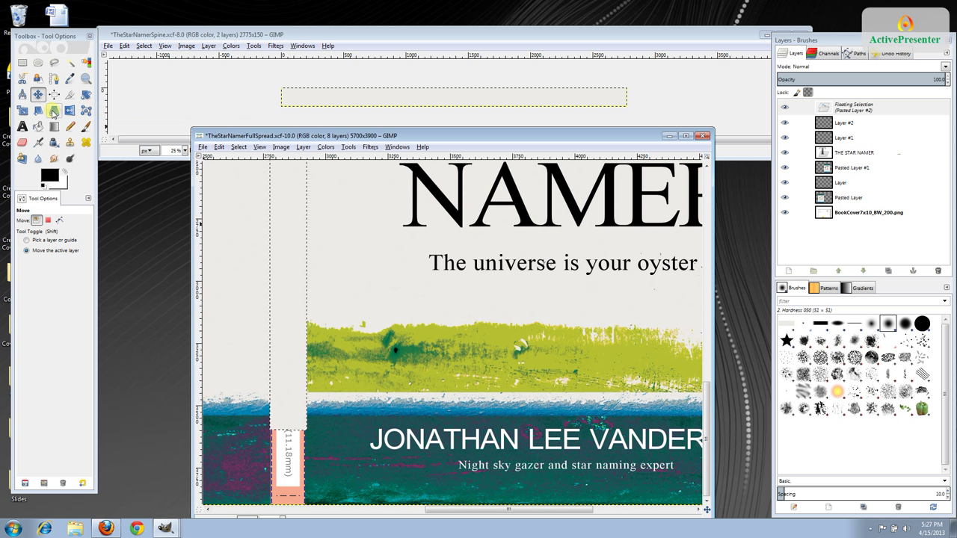
{"action": "left_click", "coordinate": [24, 113]}
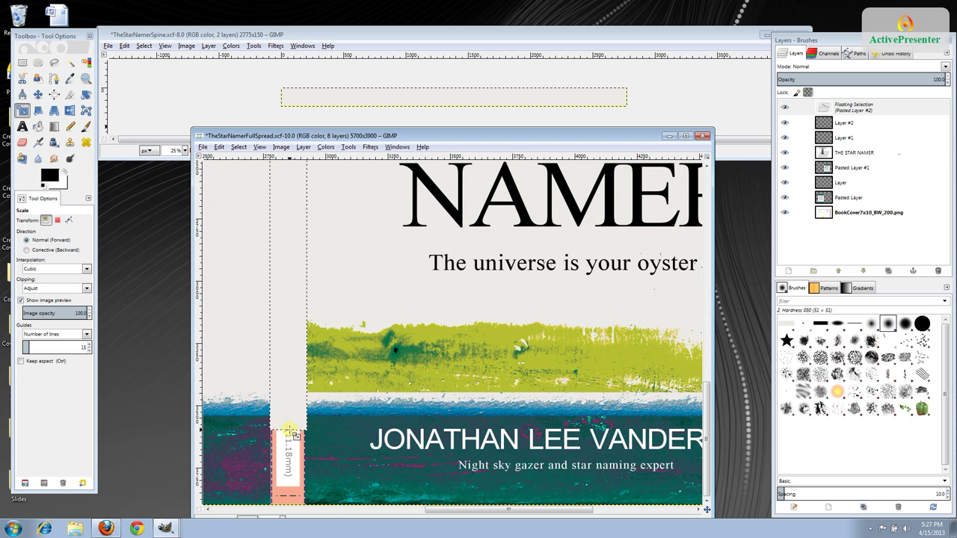
{"action": "left_click", "coordinate": [287, 457]}
{"action": "left_click_drag", "start_coordinate": [294, 492], "coordinate": [295, 504]}
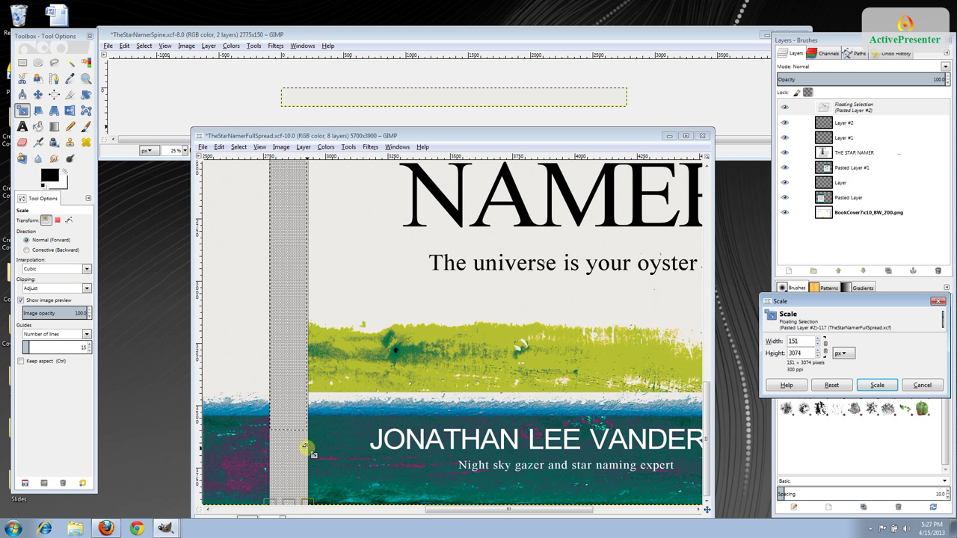
{"action": "left_click_drag", "start_coordinate": [305, 447], "coordinate": [267, 412]}
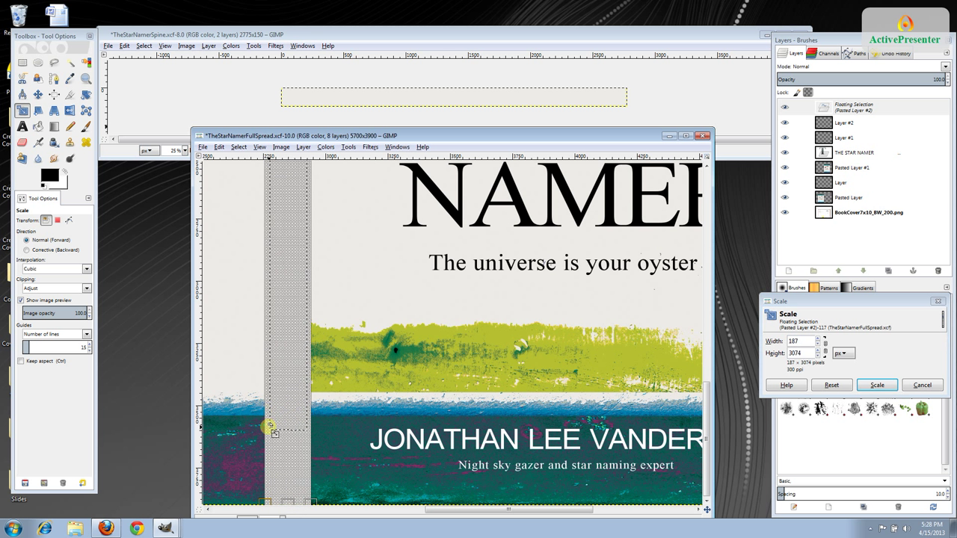
{"action": "key", "text": "Return"}
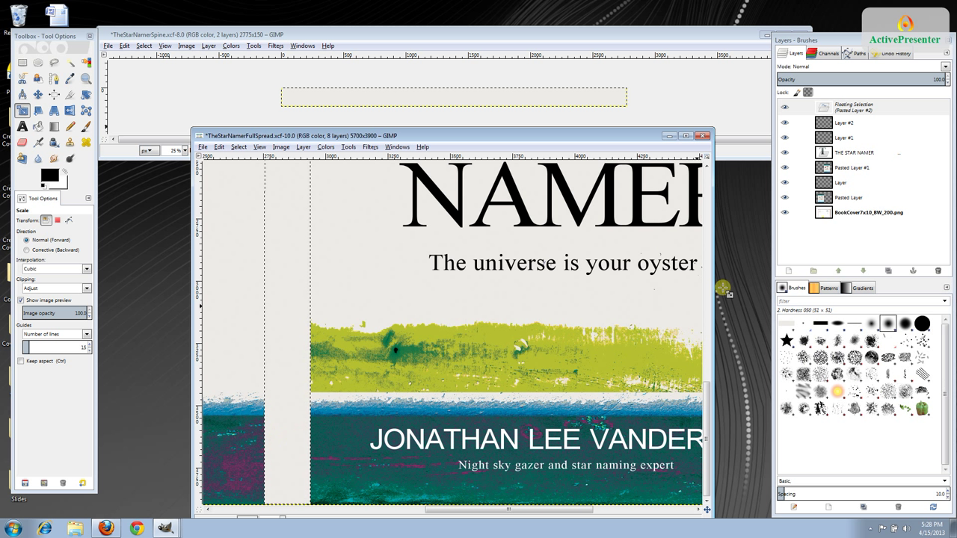
Turn the floating spine strip into its own layer, Pasted Layer #2.
{"action": "left_click", "coordinate": [871, 110]}
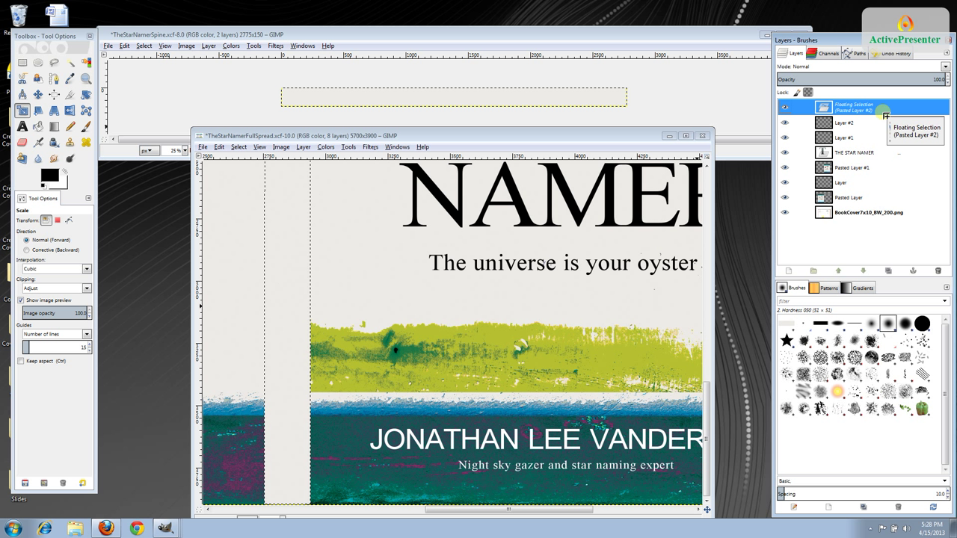
{"action": "left_click", "coordinate": [868, 111]}
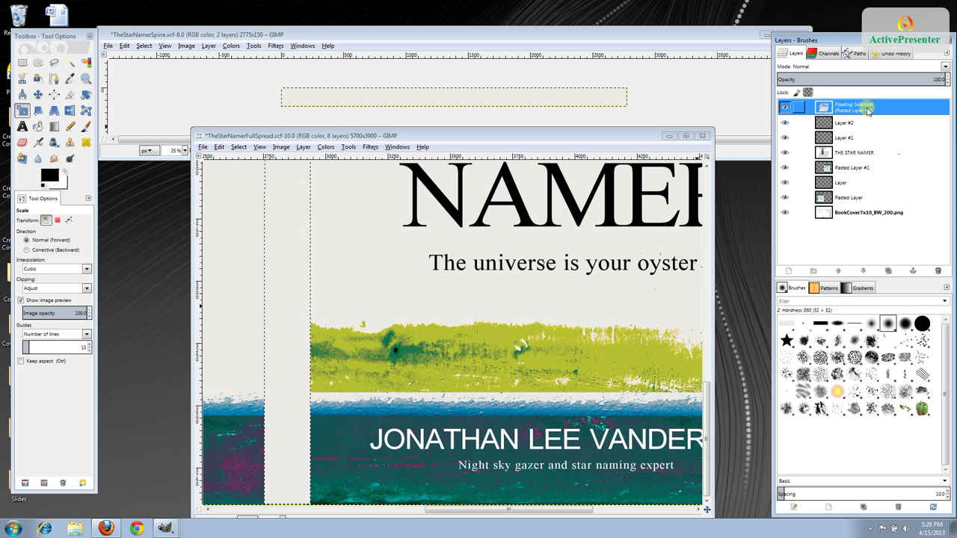
{"action": "right_click", "coordinate": [868, 111]}
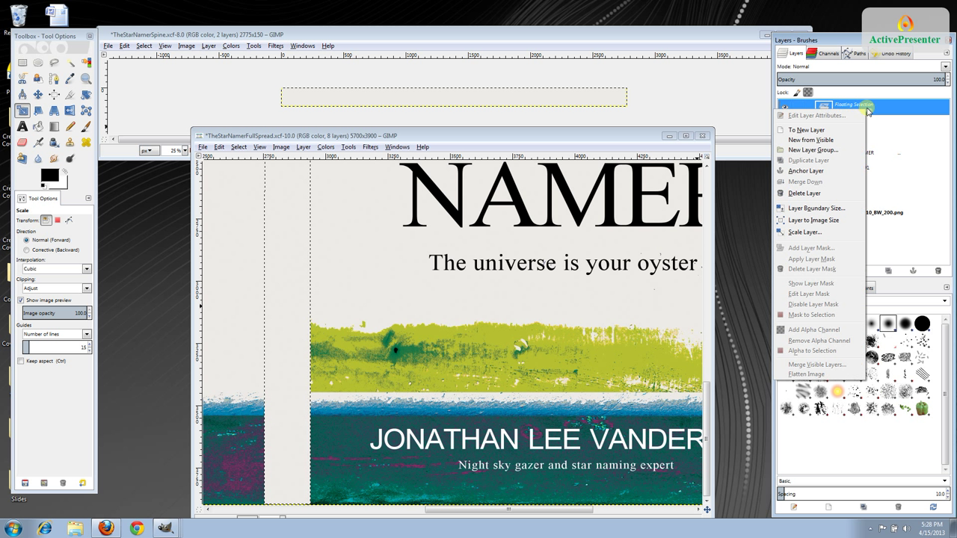
{"action": "left_click", "coordinate": [836, 131]}
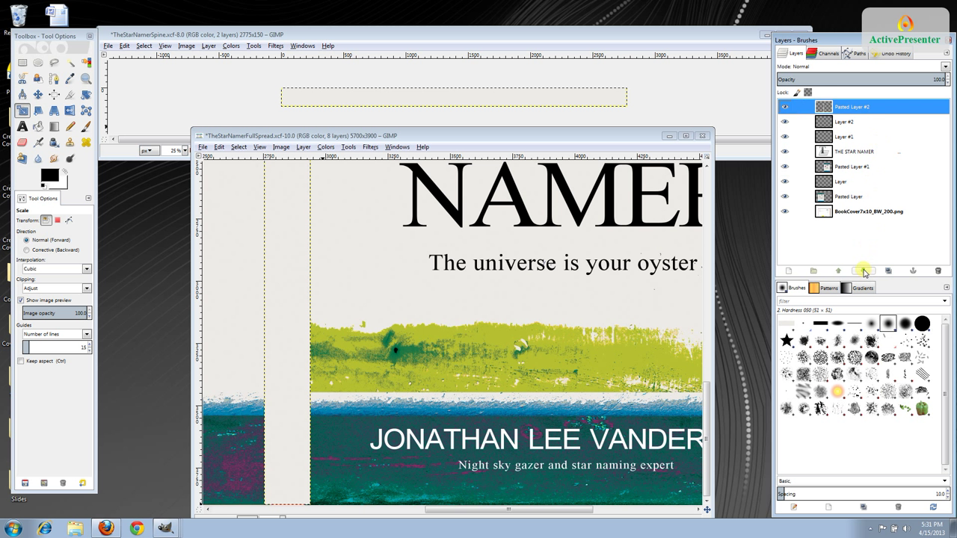
Reorder Pasted Layer #2 so it sits just above the BookCover artwork layer.
{"action": "left_click", "coordinate": [863, 271]}
{"action": "left_click", "coordinate": [863, 272]}
{"action": "left_click", "coordinate": [863, 271]}
{"action": "left_click", "coordinate": [863, 271]}
{"action": "left_click", "coordinate": [864, 272]}
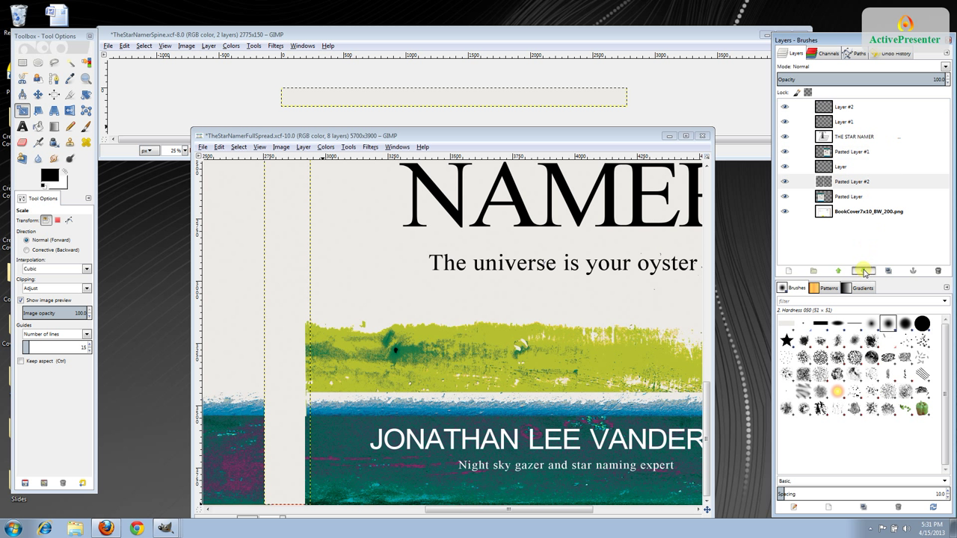
{"action": "left_click", "coordinate": [864, 271]}
{"action": "left_click", "coordinate": [864, 271]}
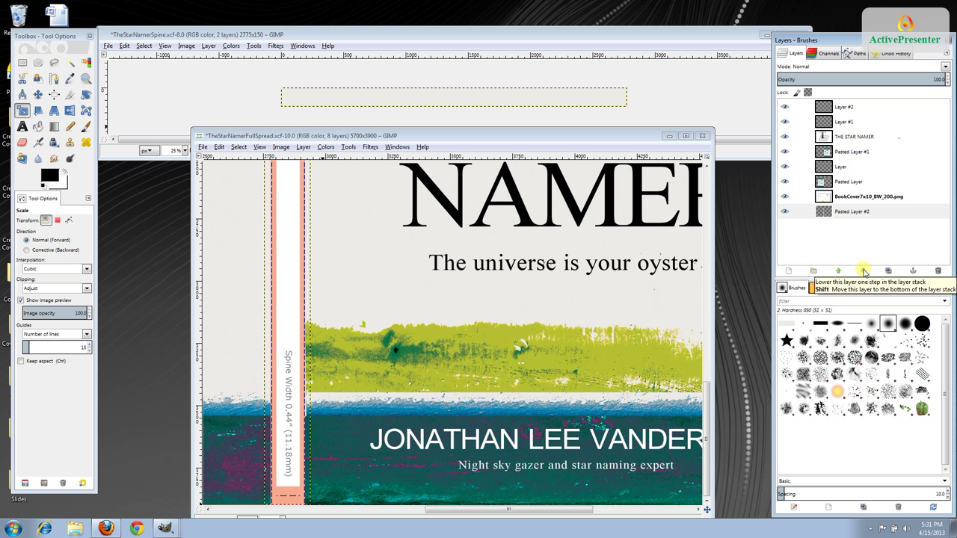
{"action": "left_click", "coordinate": [839, 271]}
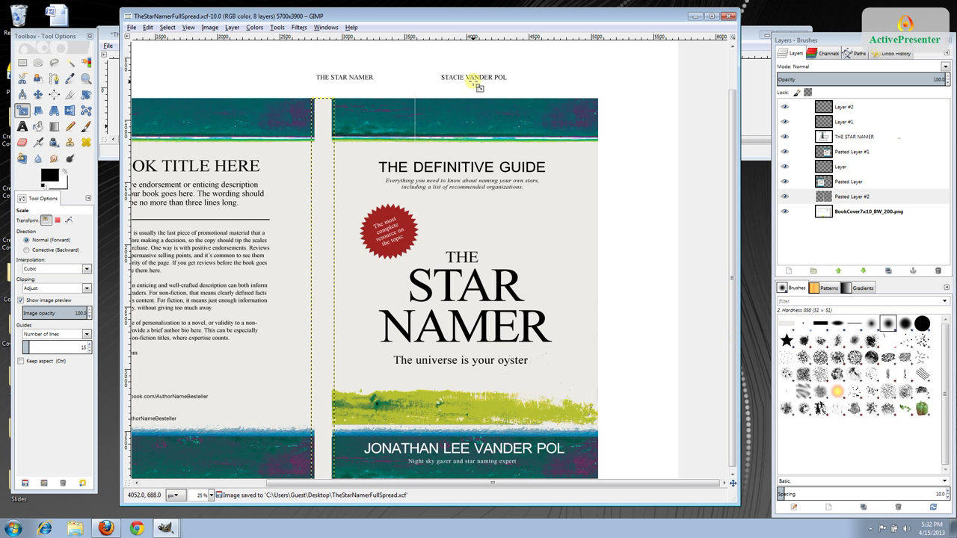
Replace the author's old first name in THE STAR NAMER text line with the corrected first names.
{"action": "left_click", "coordinate": [873, 139]}
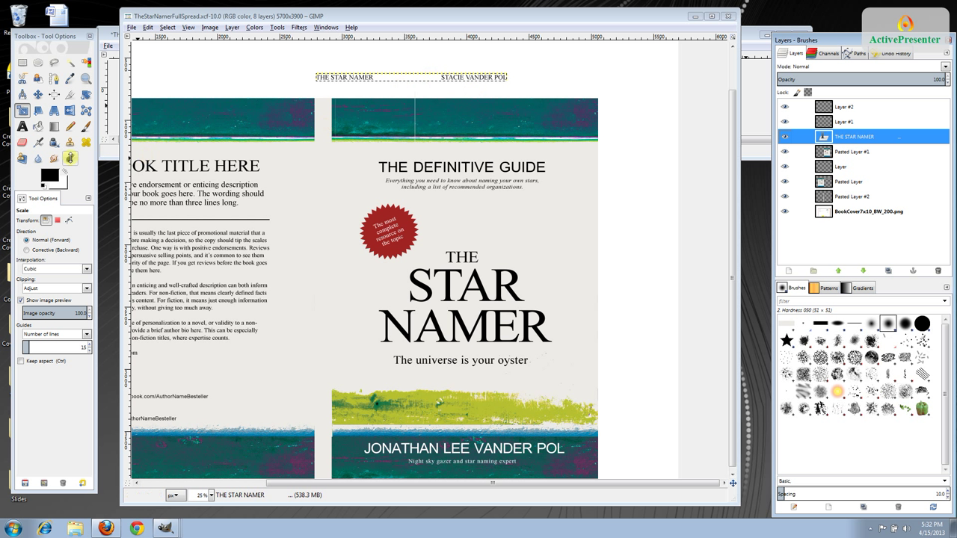
{"action": "key", "text": "t"}
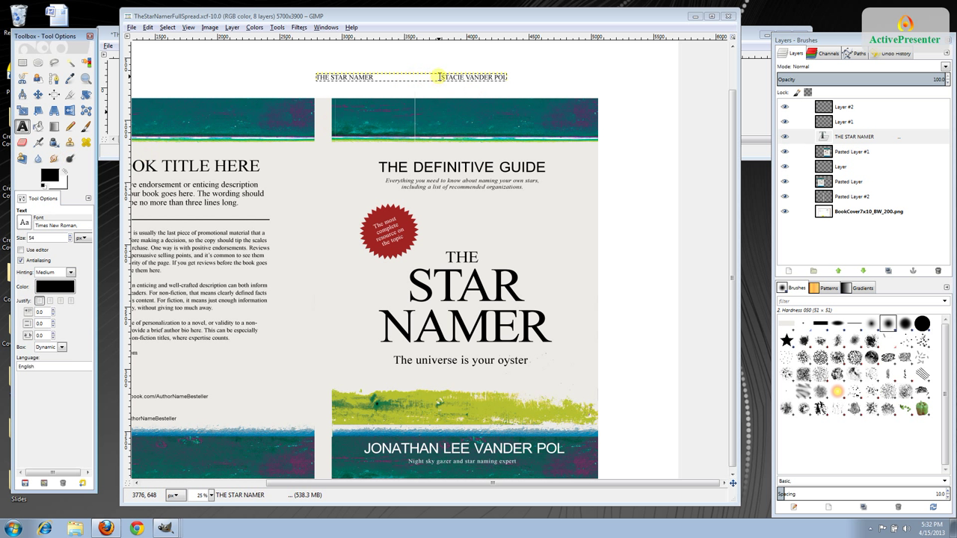
{"action": "left_click", "coordinate": [441, 77]}
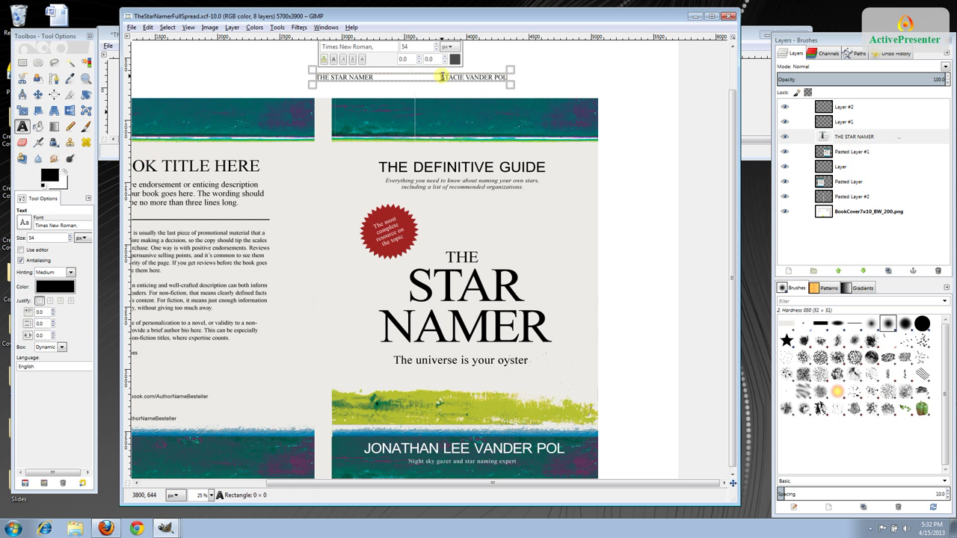
{"action": "left_click_drag", "start_coordinate": [442, 77], "coordinate": [465, 74]}
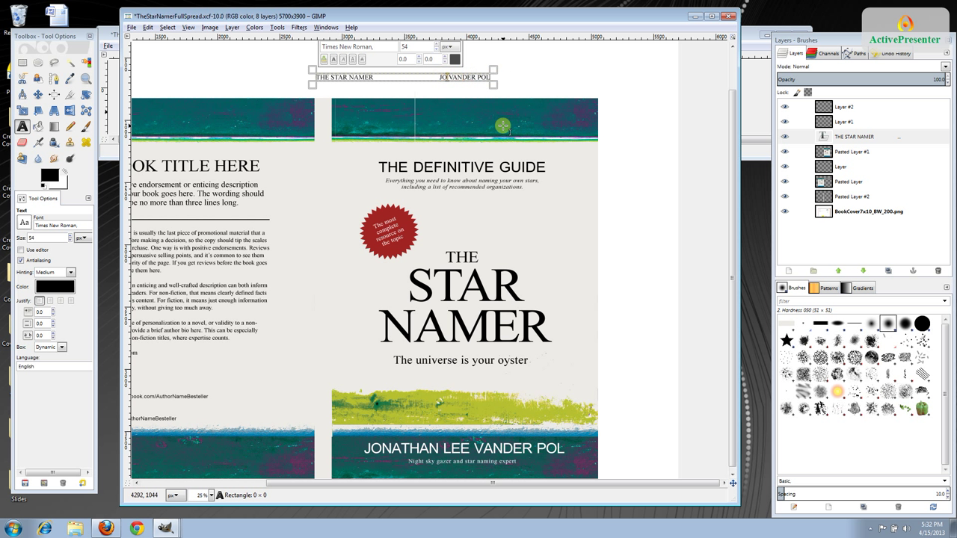
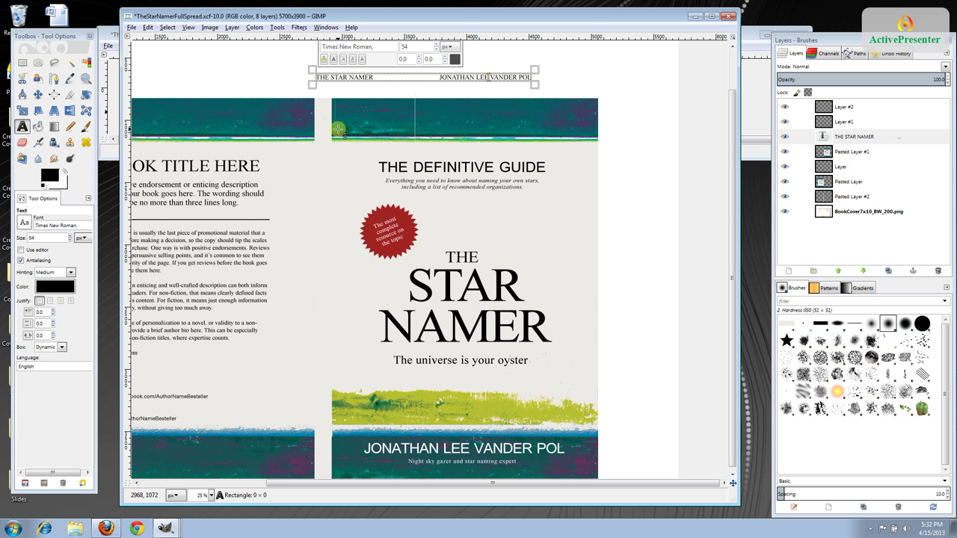
Duplicate THE STAR NAMER text layer.
{"action": "left_click", "coordinate": [887, 141]}
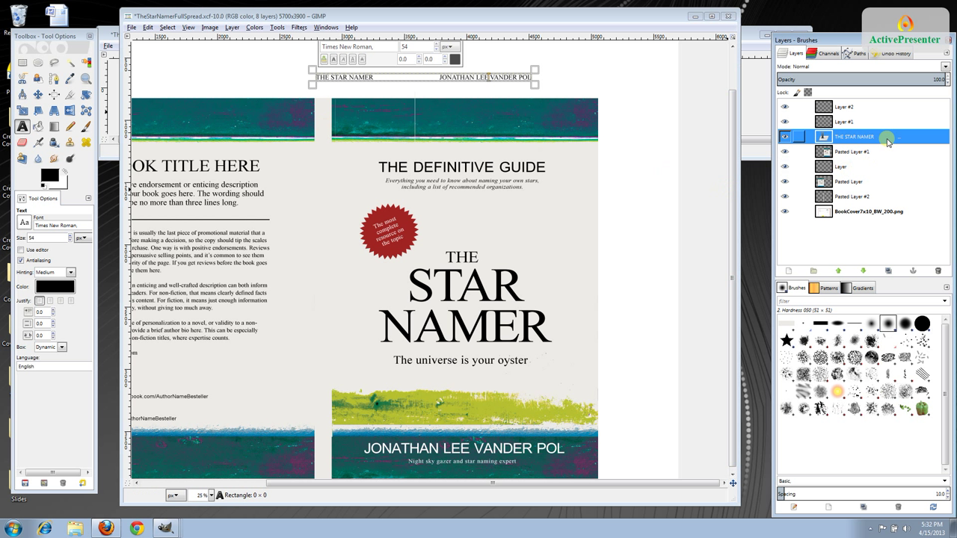
{"action": "right_click", "coordinate": [886, 142]}
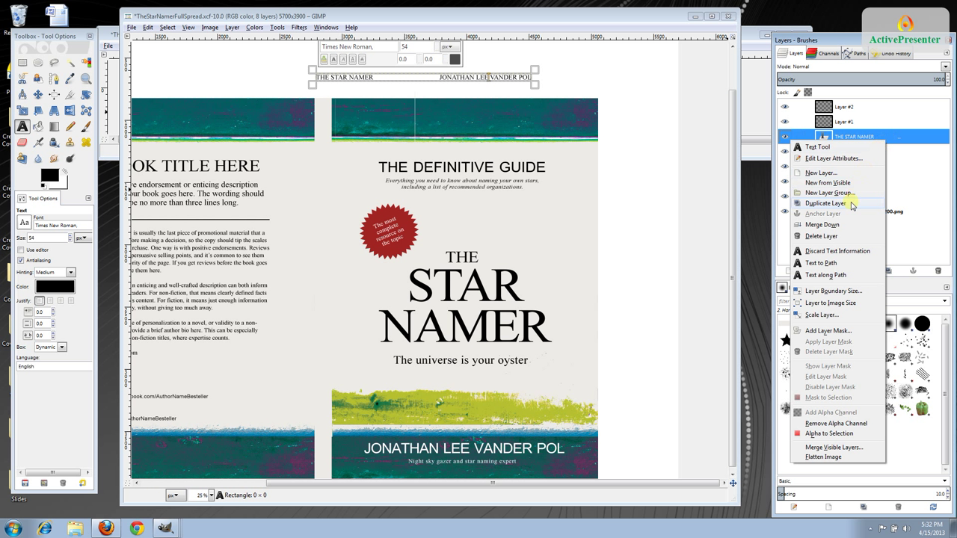
{"action": "left_click", "coordinate": [828, 203]}
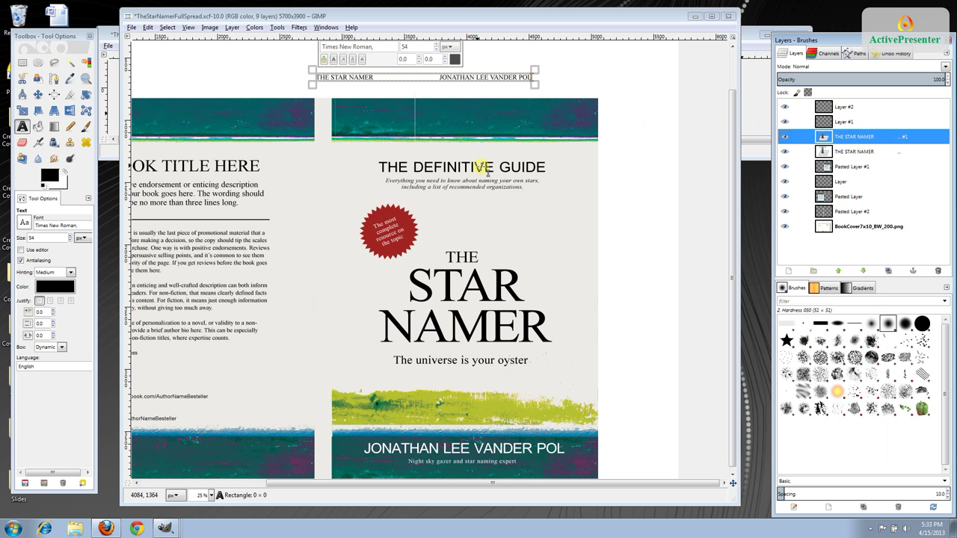
Rotate the duplicated title-and-author text about 90° so it runs vertically.
{"action": "left_click", "coordinate": [86, 95]}
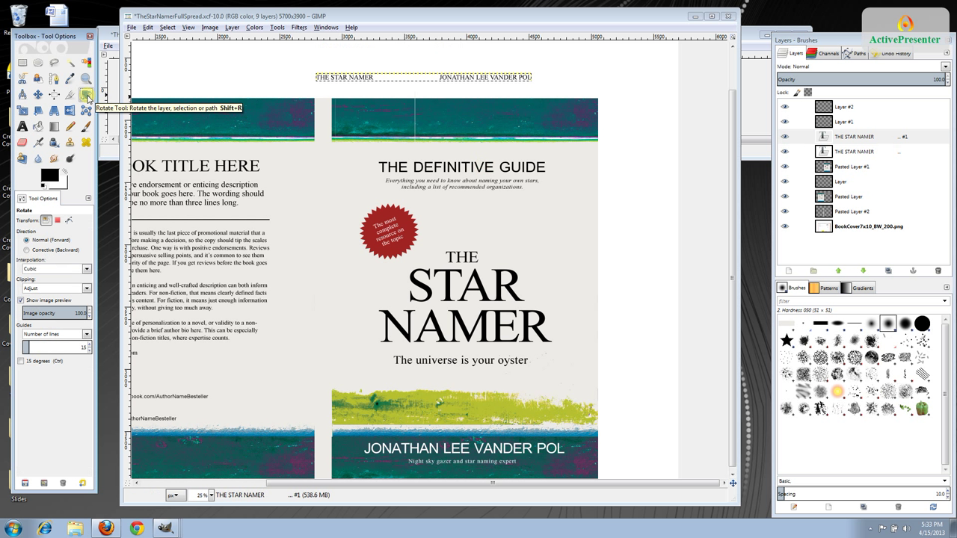
{"action": "left_click", "coordinate": [364, 77]}
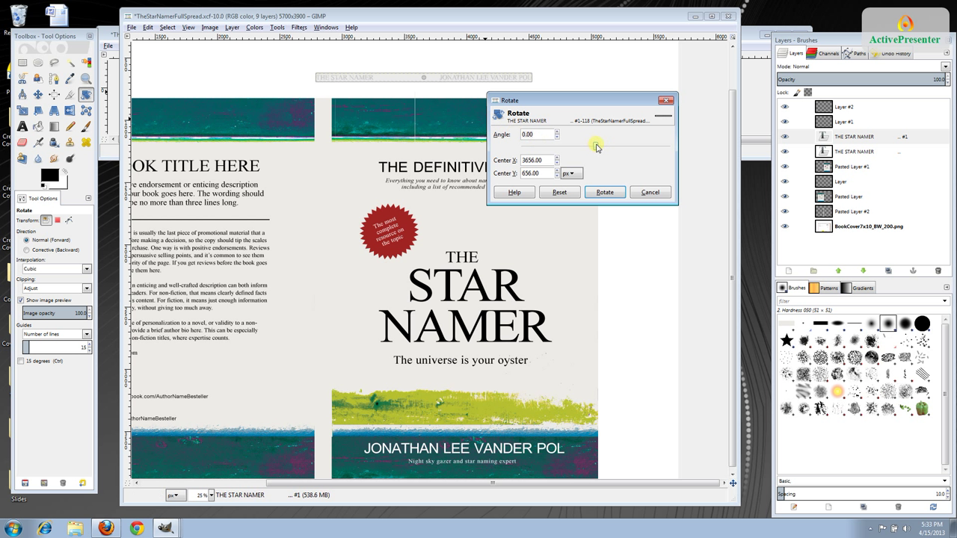
{"action": "left_click_drag", "start_coordinate": [596, 146], "coordinate": [630, 150]}
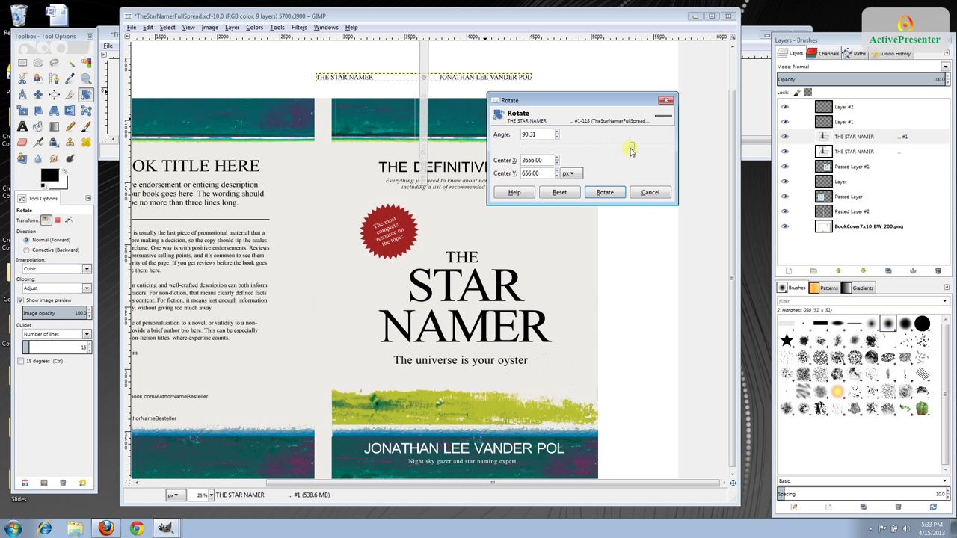
{"action": "left_click", "coordinate": [556, 137]}
{"action": "left_click", "coordinate": [556, 137]}
{"action": "left_click", "coordinate": [604, 193]}
{"action": "left_click", "coordinate": [37, 94]}
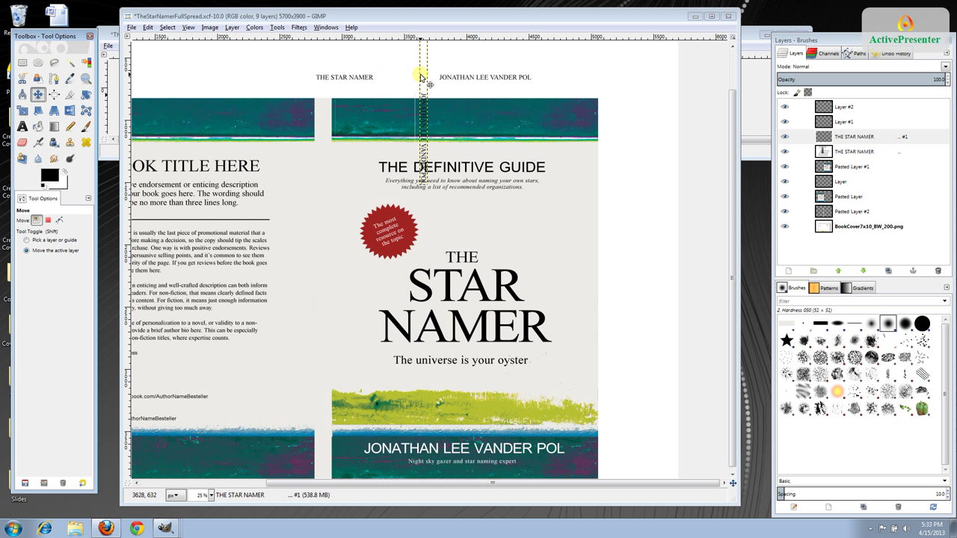
Position the vertical title and author text on the spine, showing Pasted Layer #2 to check alignment.
{"action": "left_click_drag", "start_coordinate": [421, 77], "coordinate": [318, 293]}
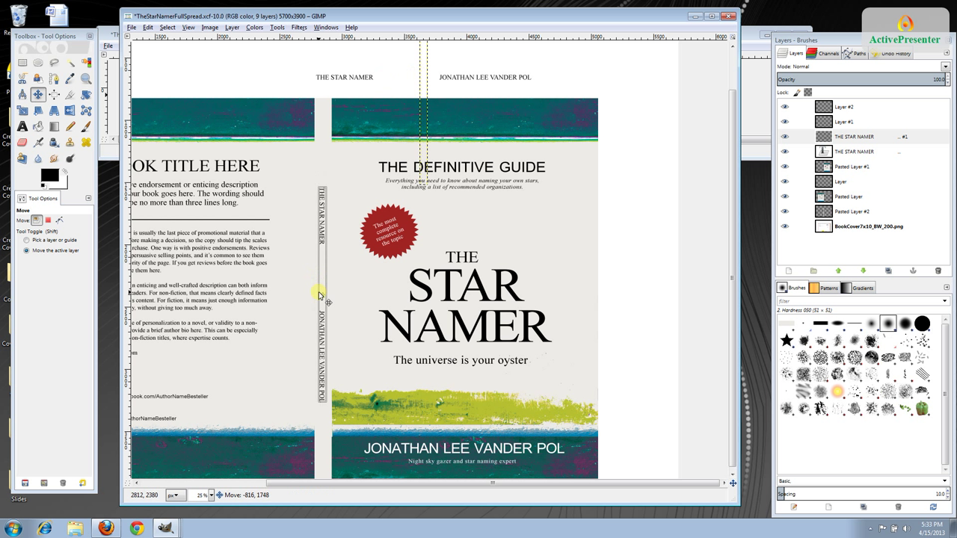
{"action": "left_click_drag", "start_coordinate": [319, 293], "coordinate": [322, 295]}
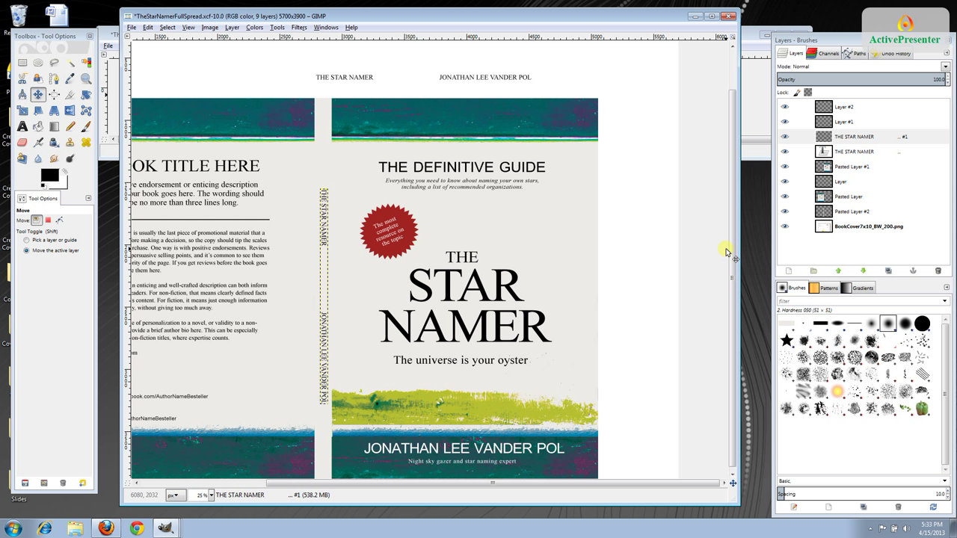
{"action": "left_click", "coordinate": [784, 214]}
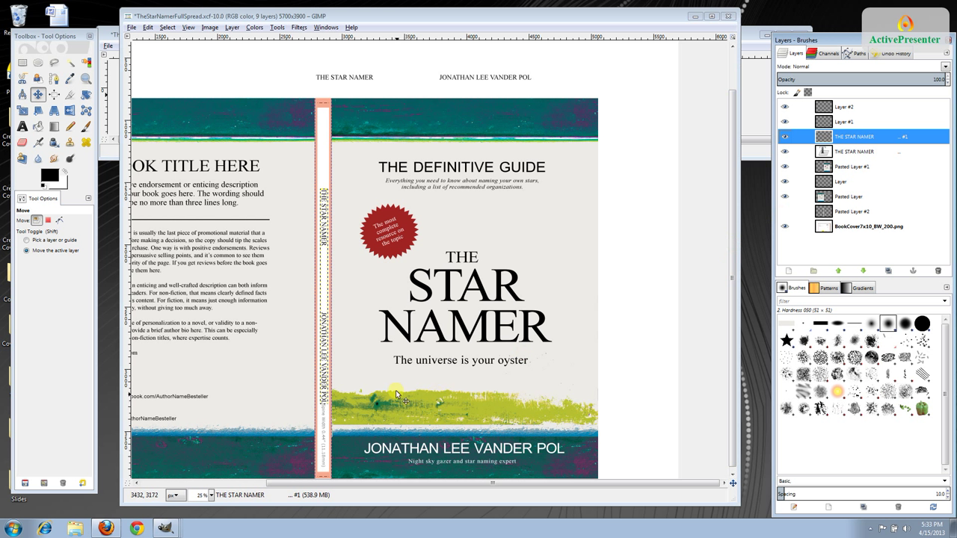
{"action": "left_click_drag", "start_coordinate": [326, 372], "coordinate": [325, 374]}
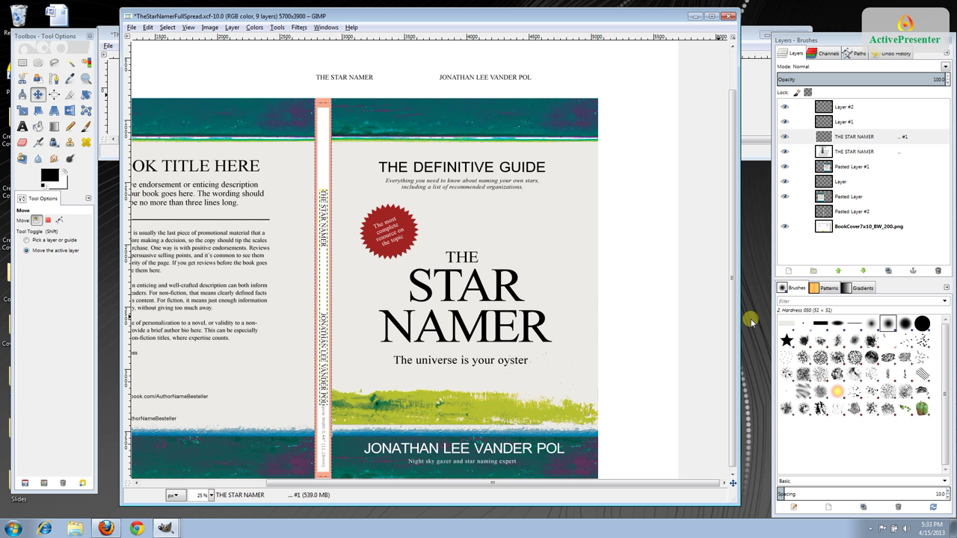
{"action": "left_click", "coordinate": [22, 127]}
{"action": "left_click", "coordinate": [855, 226]}
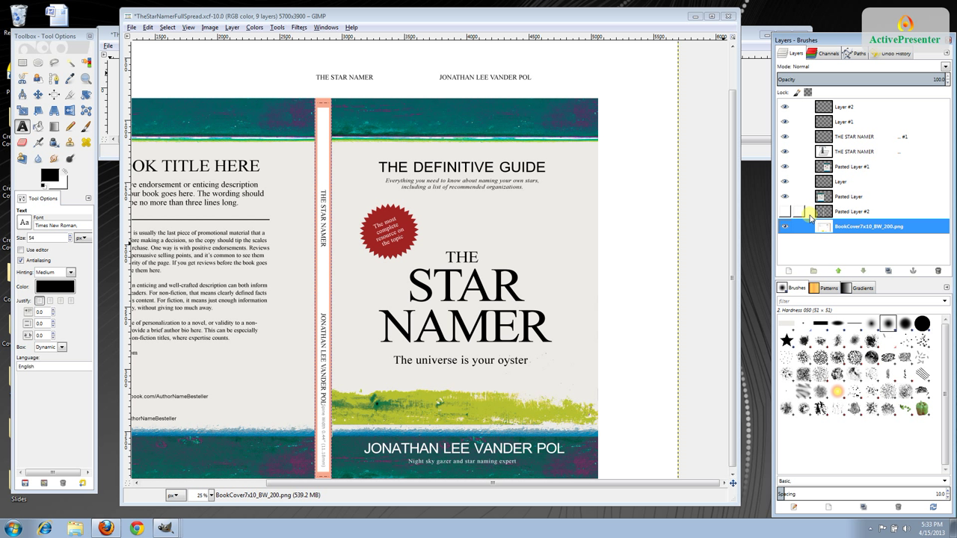
Hide the orange spine outline (Pasted Layer #2) and the horizontal THE STAR NAMER text layer.
{"action": "left_click", "coordinate": [785, 212]}
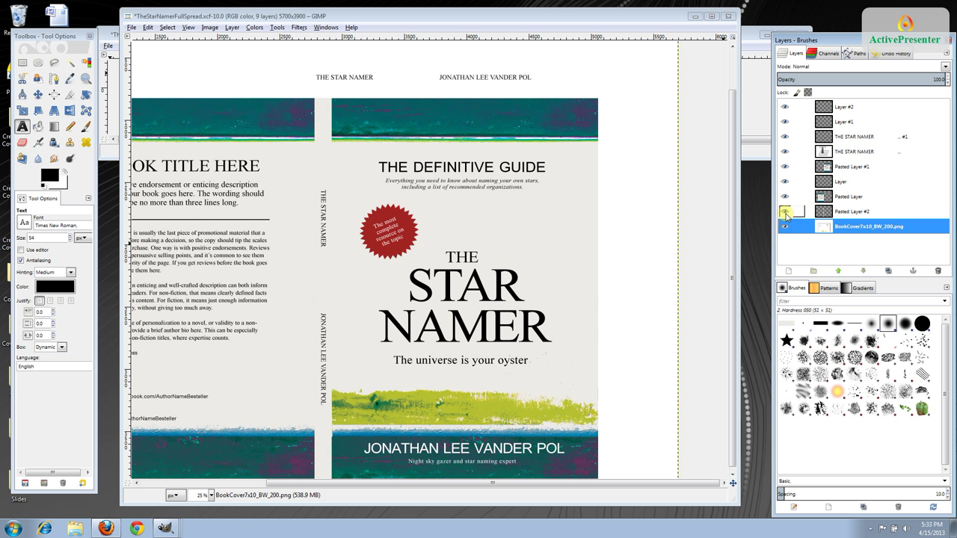
{"action": "left_click", "coordinate": [800, 151]}
{"action": "left_click", "coordinate": [785, 152]}
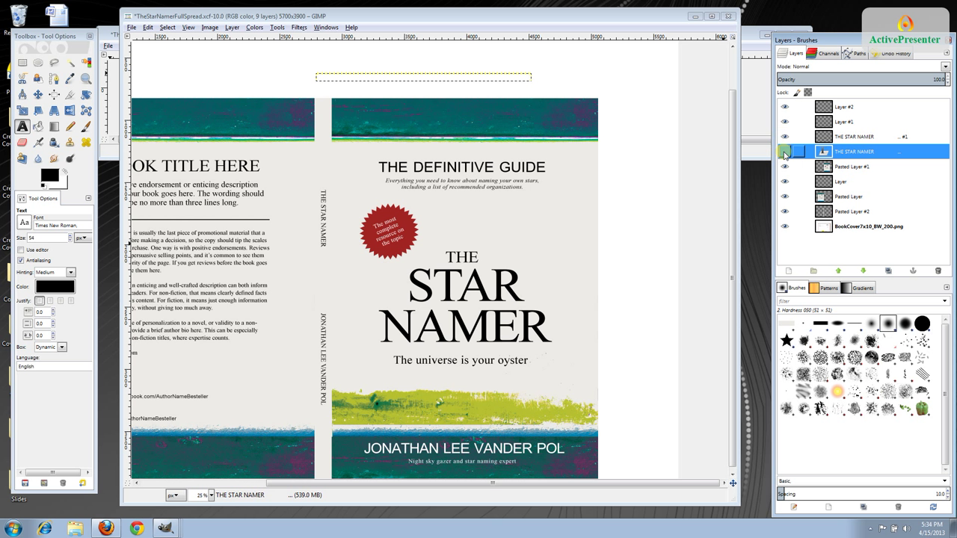
{"action": "left_click_drag", "start_coordinate": [496, 484], "coordinate": [422, 492]}
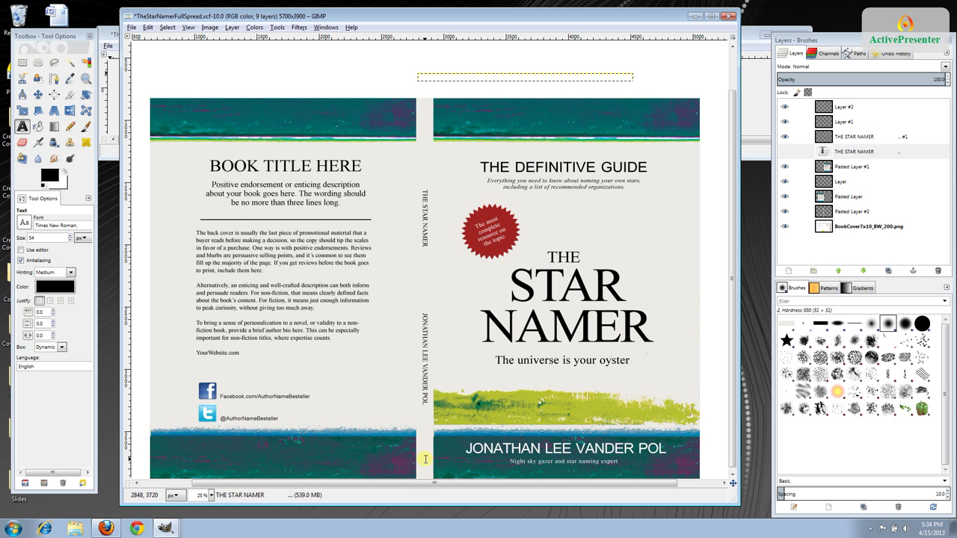
Save the spread as TheStarNamerFullSpreadeMBED.xcf on the Desktop, then flatten it to one layer.
{"action": "left_click", "coordinate": [131, 27]}
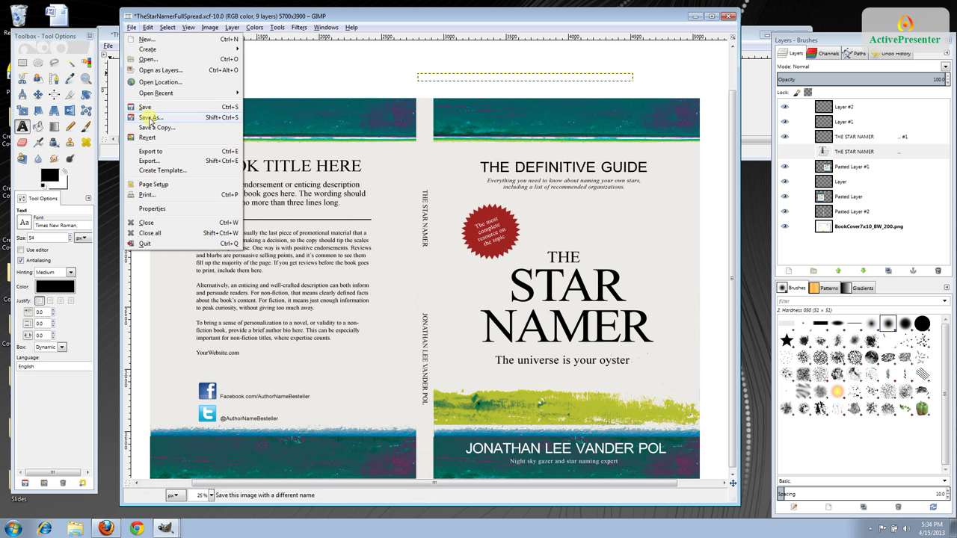
{"action": "left_click", "coordinate": [149, 119]}
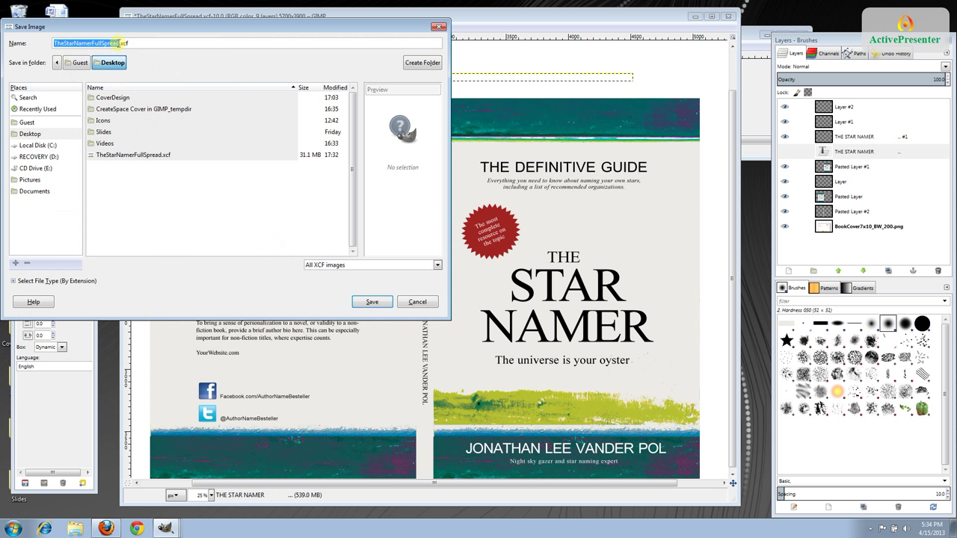
{"action": "left_click", "coordinate": [119, 43]}
{"action": "type", "text": "EMBED"}
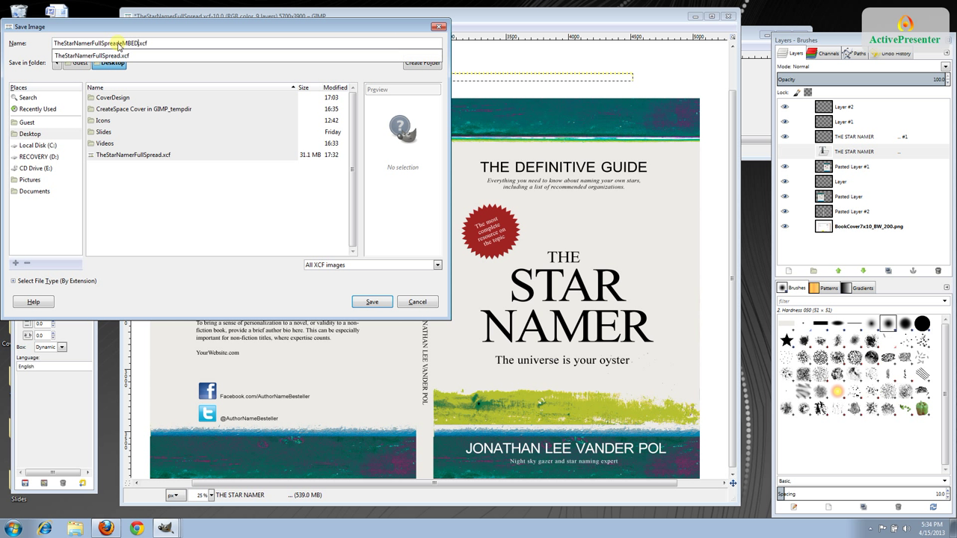
{"action": "left_click", "coordinate": [367, 303]}
{"action": "left_click", "coordinate": [366, 304]}
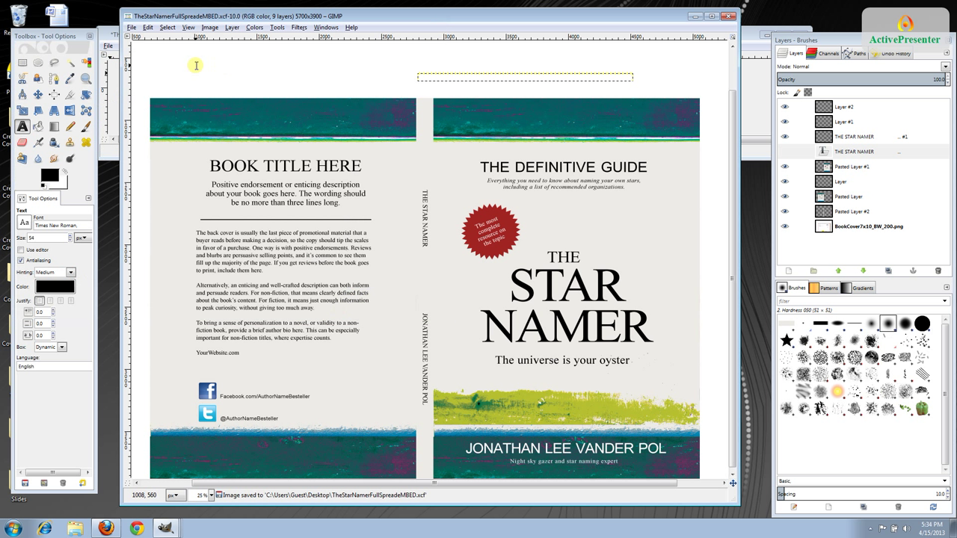
{"action": "left_click", "coordinate": [209, 27]}
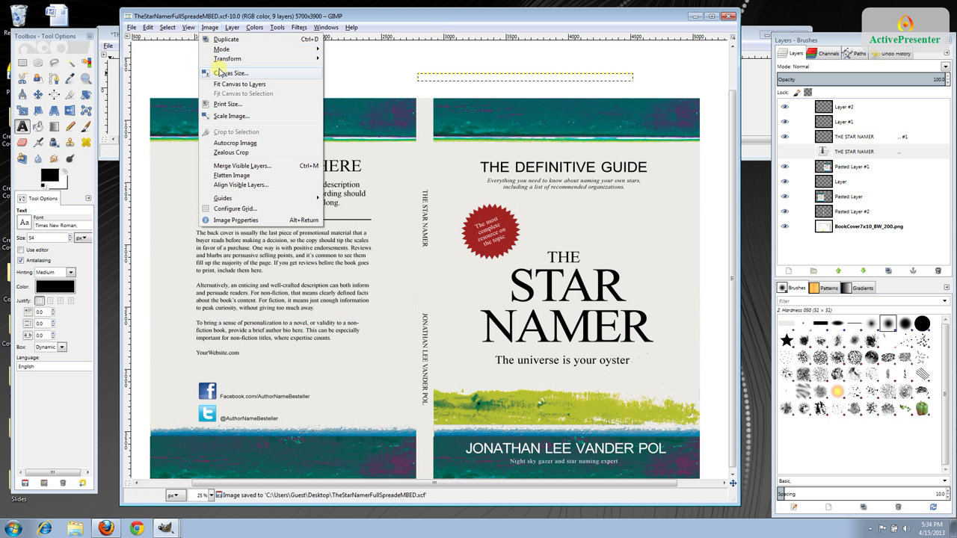
{"action": "left_click", "coordinate": [223, 176]}
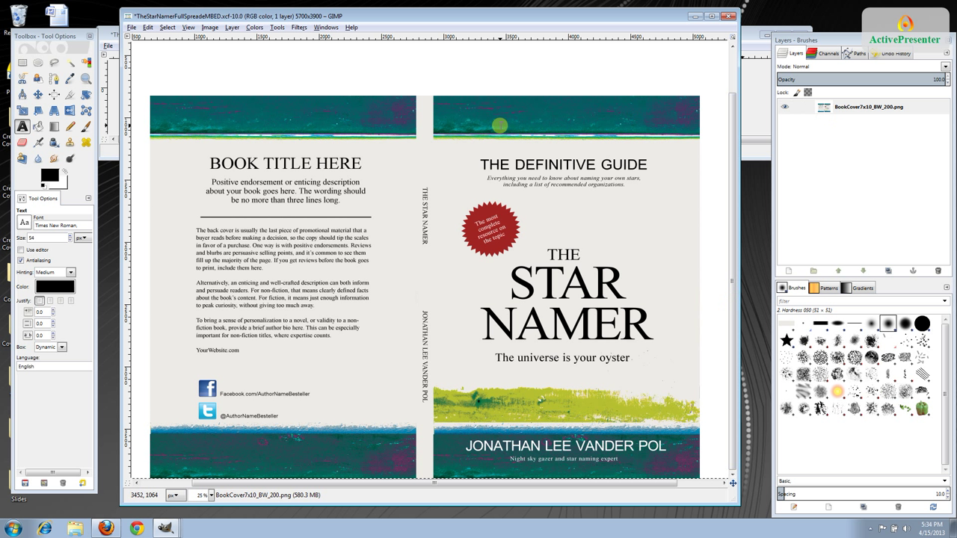
Export the flattened spread as TheStarNamerFullSpreadeMBED.PDF in Portable Document Format with default options.
{"action": "left_click", "coordinate": [131, 27]}
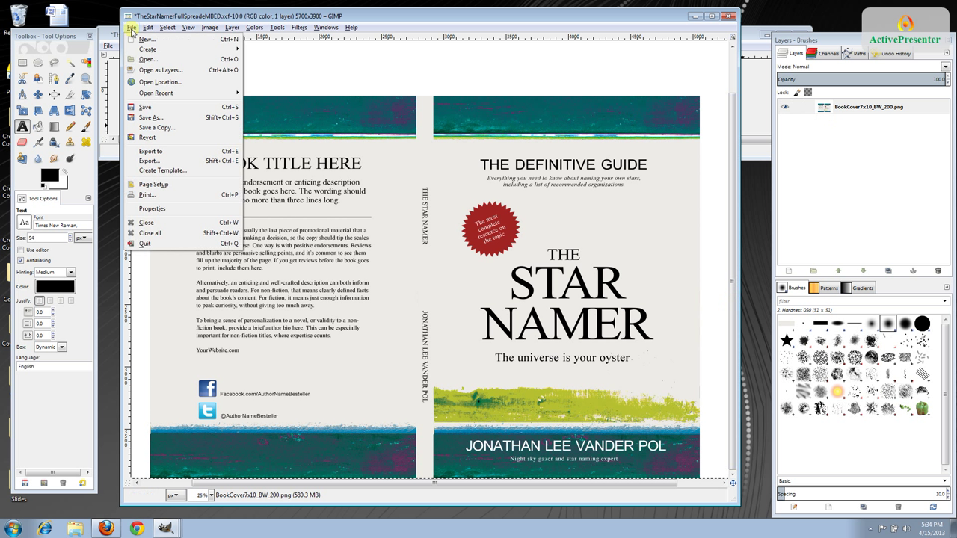
{"action": "left_click", "coordinate": [159, 162]}
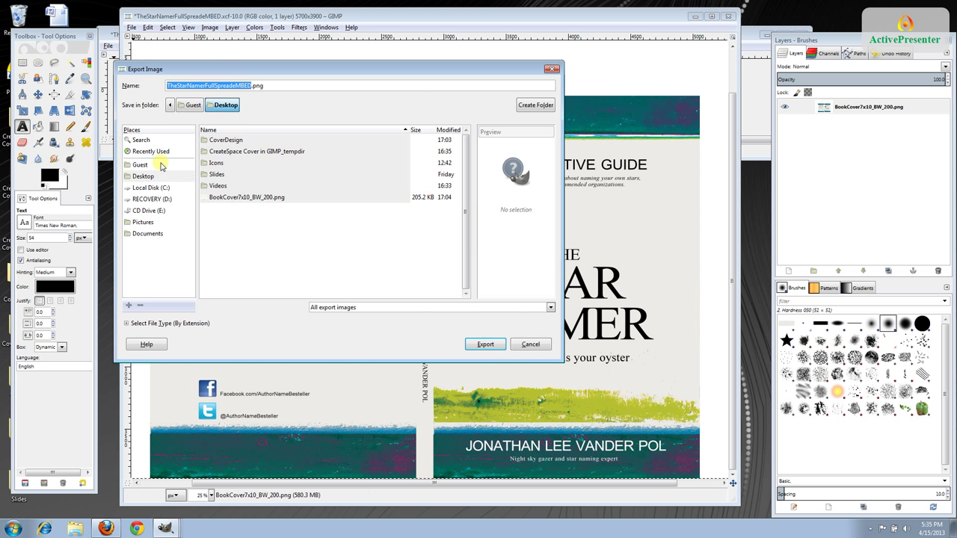
{"action": "left_click", "coordinate": [265, 85]}
{"action": "double_click", "coordinate": [259, 85]}
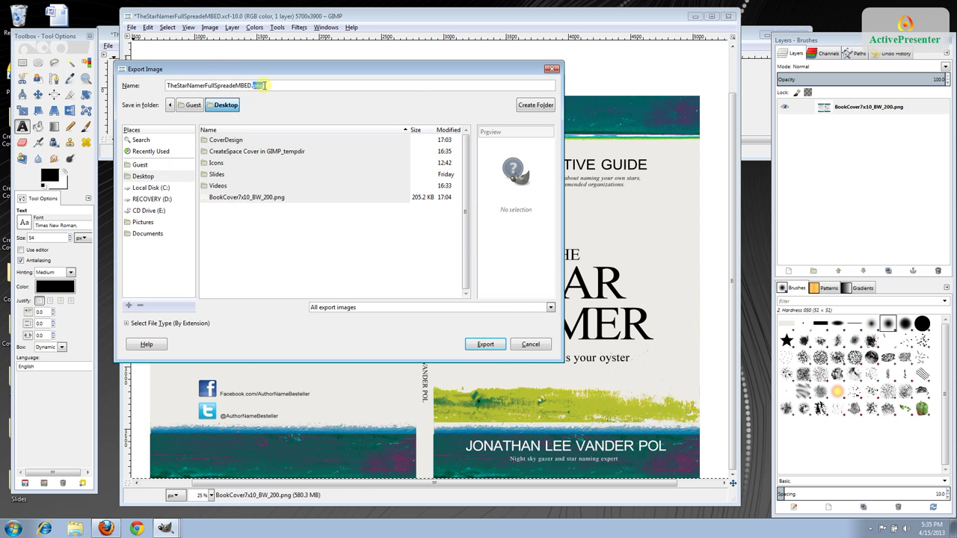
{"action": "type", "text": "PDF"}
{"action": "left_click", "coordinate": [550, 307]}
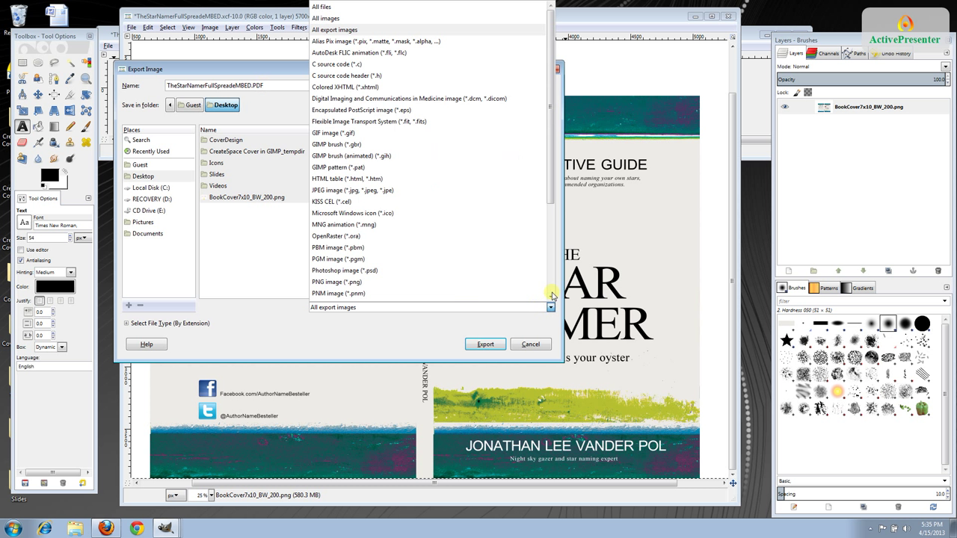
{"action": "scroll", "coordinate": [552, 293], "scroll_direction": "down", "scroll_amount": 4}
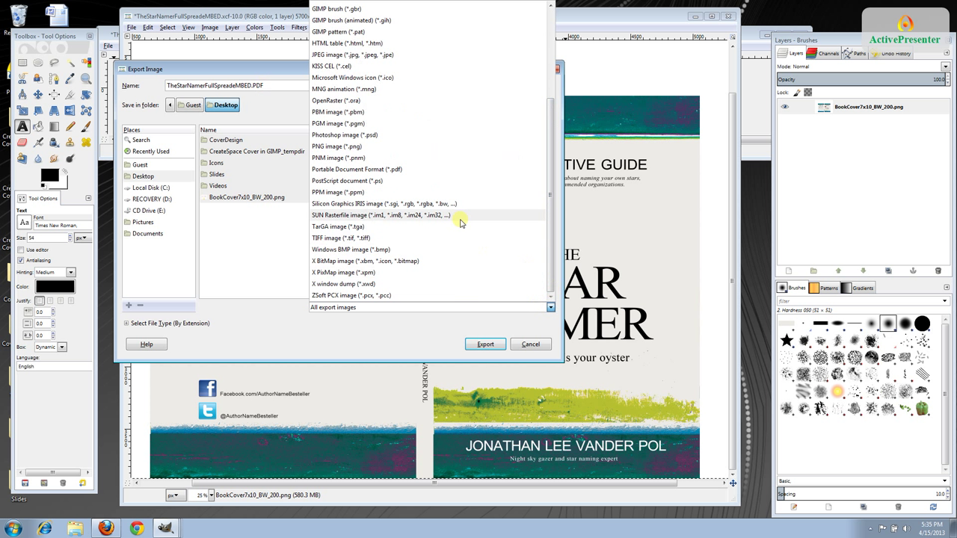
{"action": "left_click", "coordinate": [429, 172]}
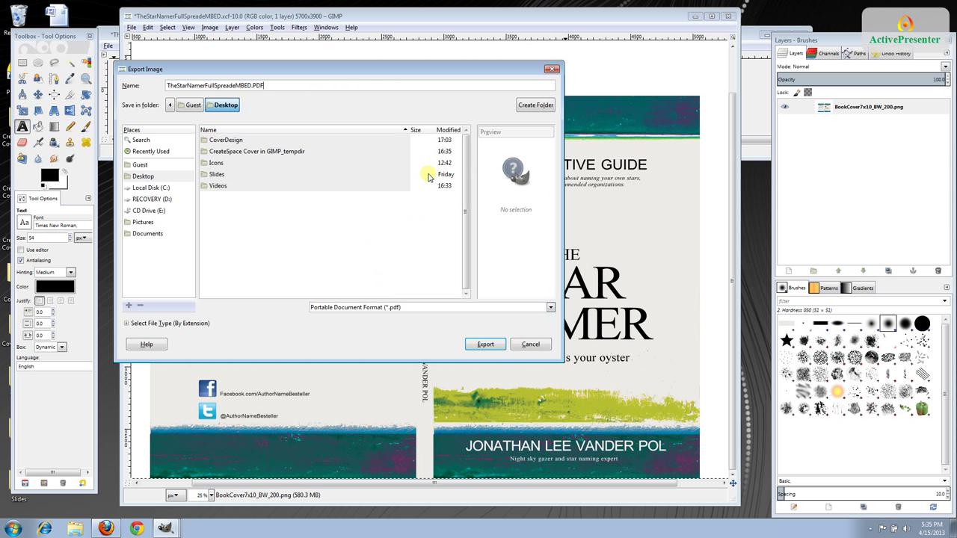
{"action": "left_click", "coordinate": [487, 345]}
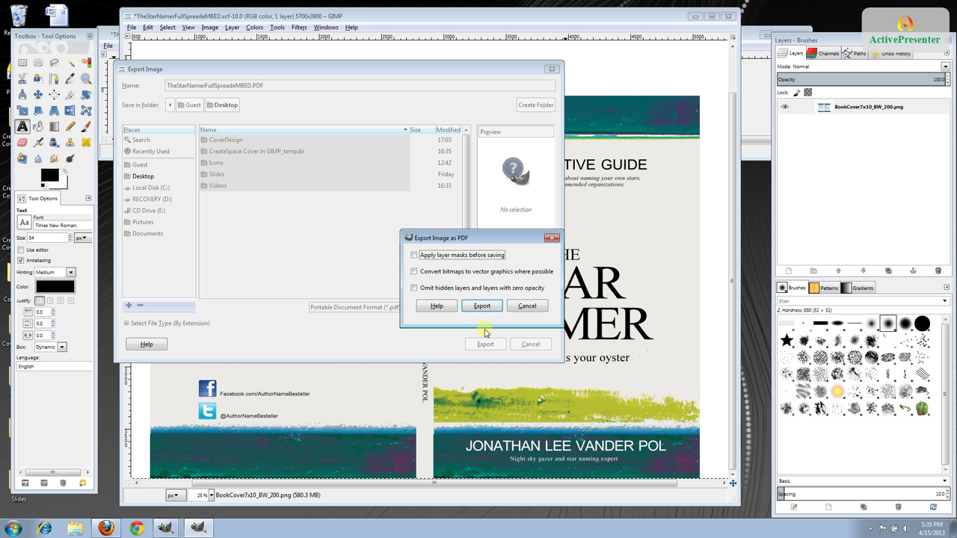
{"action": "left_click", "coordinate": [483, 308]}
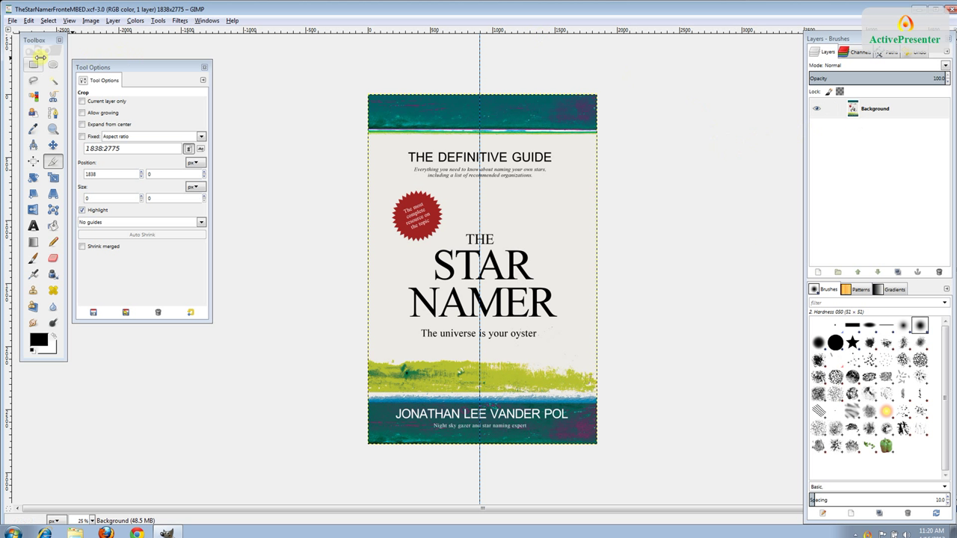
Save the front cover as a new copy, TheStarNamerKindle.xcf, replacing FronteMBED in the name.
{"action": "left_click", "coordinate": [12, 21]}
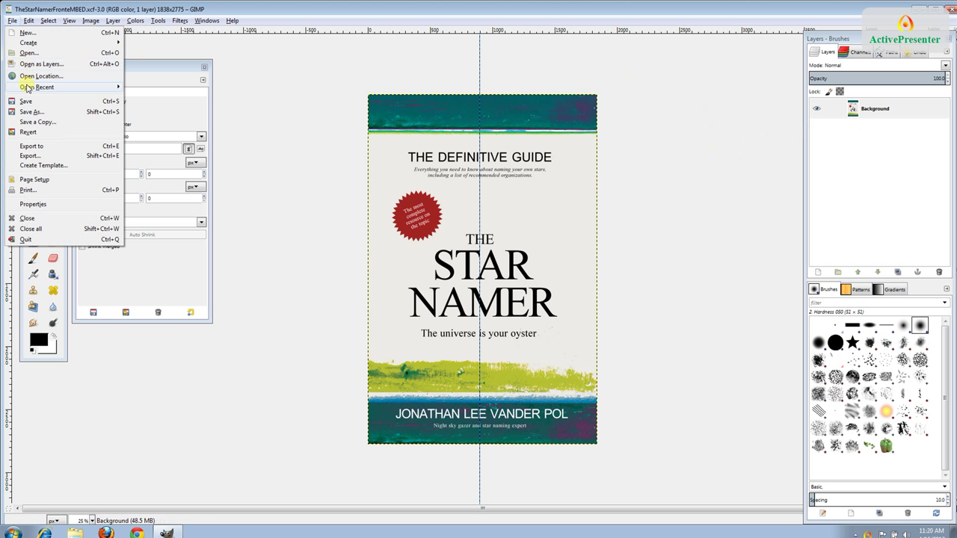
{"action": "left_click", "coordinate": [30, 113]}
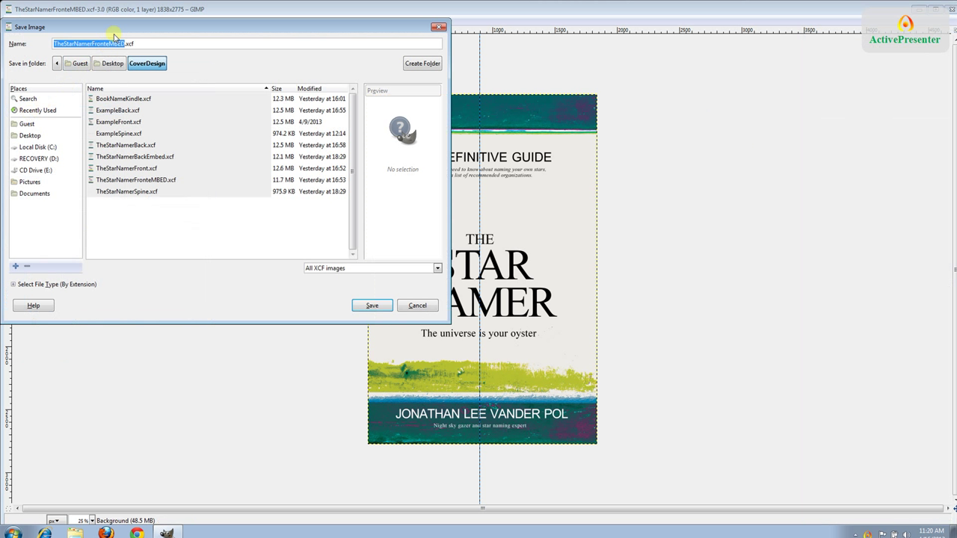
{"action": "left_click", "coordinate": [124, 43]}
{"action": "double_click", "coordinate": [124, 43]}
{"action": "left_click_drag", "start_coordinate": [124, 43], "coordinate": [92, 43]}
{"action": "type", "text": "Kindle"}
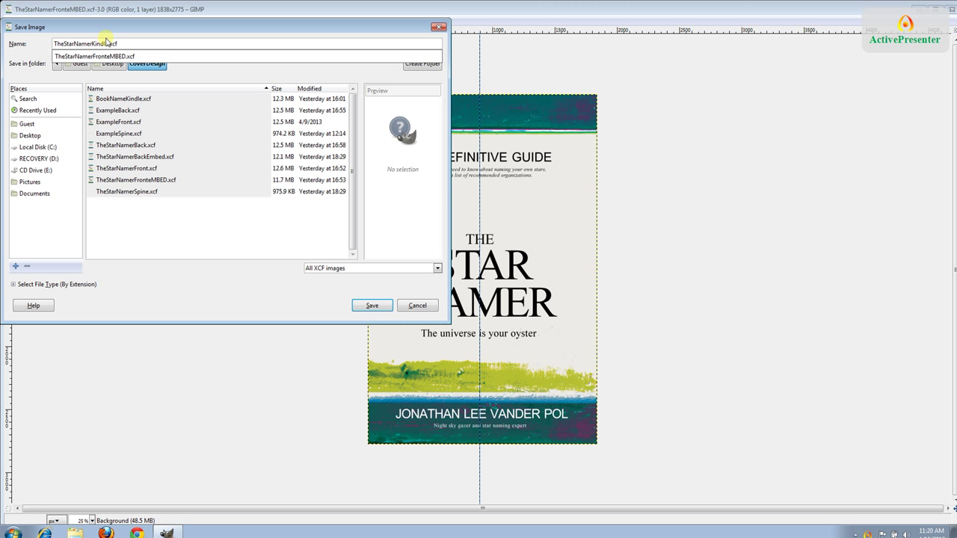
{"action": "left_click", "coordinate": [366, 305]}
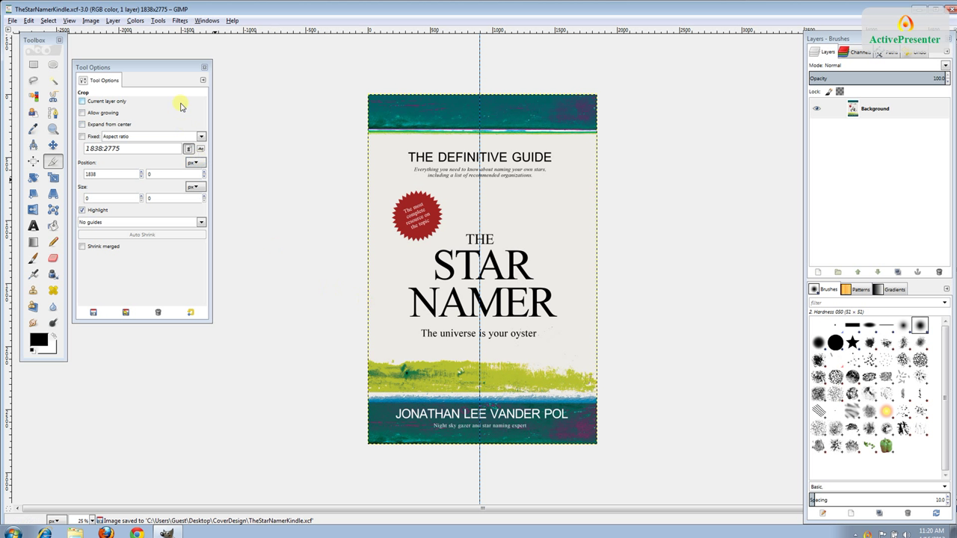
{"action": "left_click", "coordinate": [90, 21]}
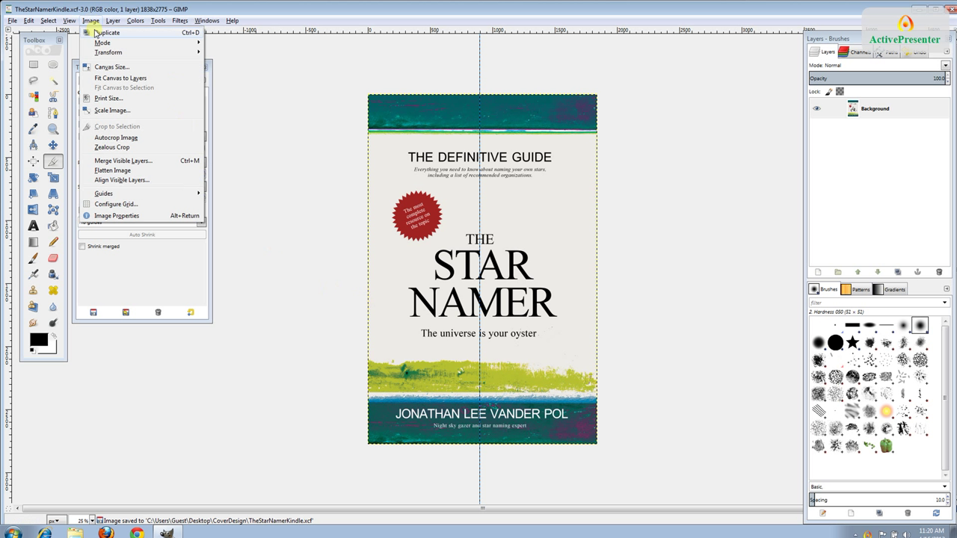
Scale the Kindle cover in pixels with the chain linked to 1325 × 2000.
{"action": "left_click", "coordinate": [138, 114]}
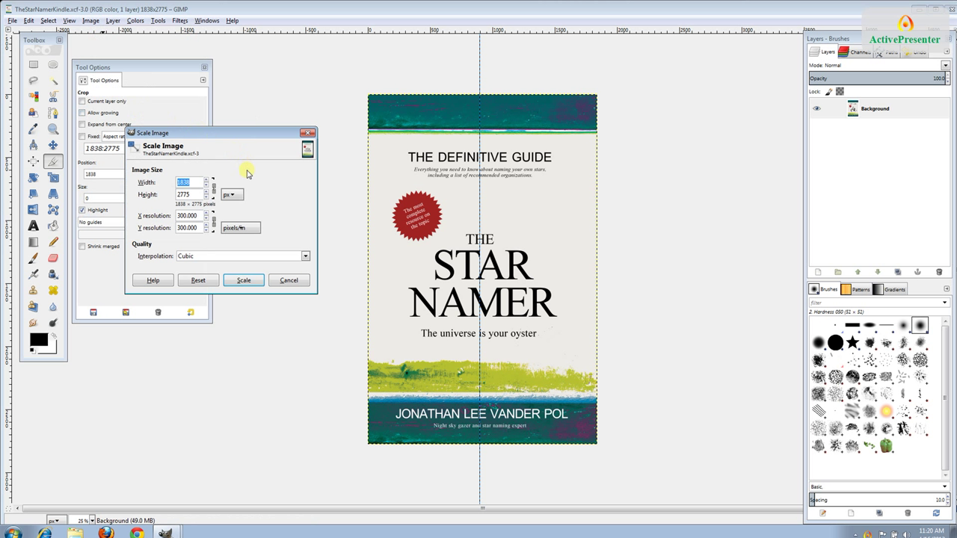
{"action": "left_click", "coordinate": [233, 196]}
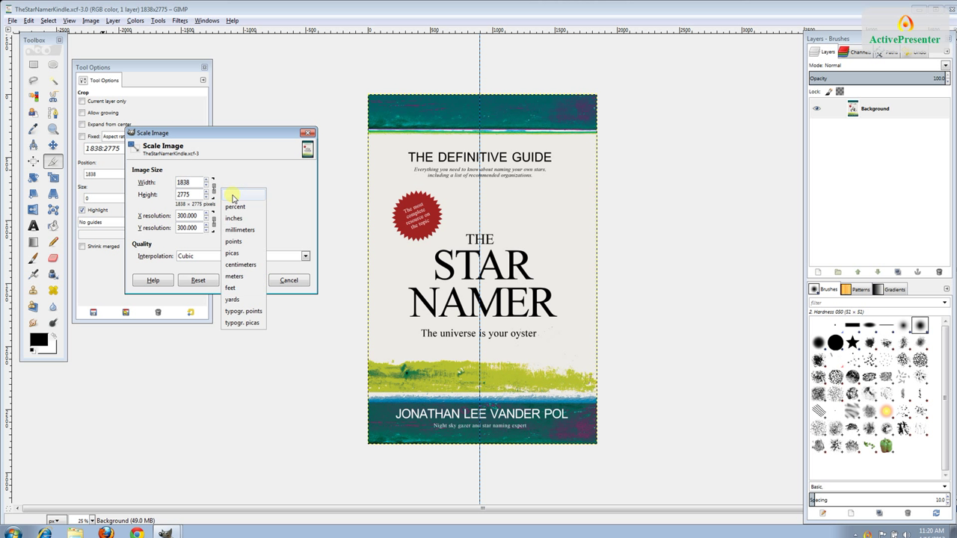
{"action": "left_click", "coordinate": [234, 195]}
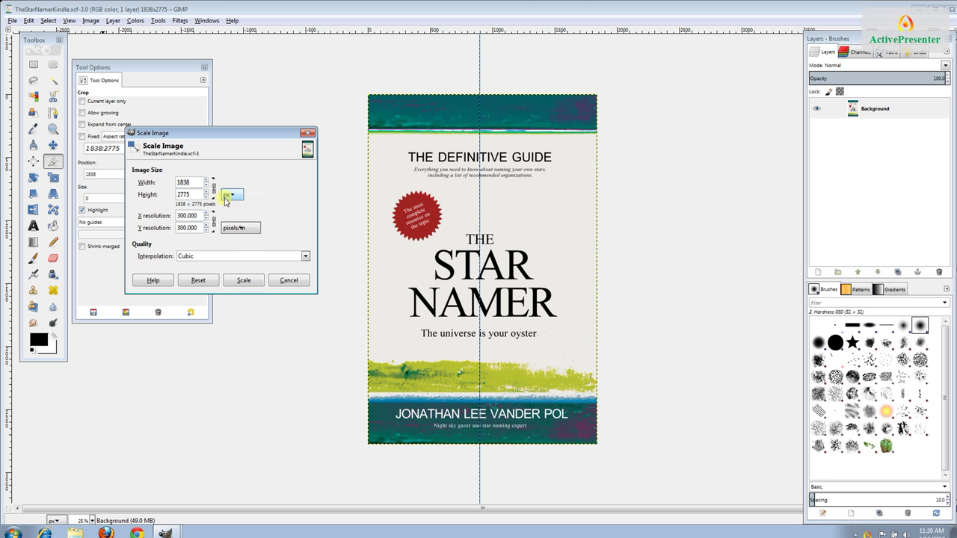
{"action": "left_click", "coordinate": [215, 191]}
{"action": "left_click", "coordinate": [192, 195]}
{"action": "left_click_drag", "start_coordinate": [192, 194], "coordinate": [172, 195]}
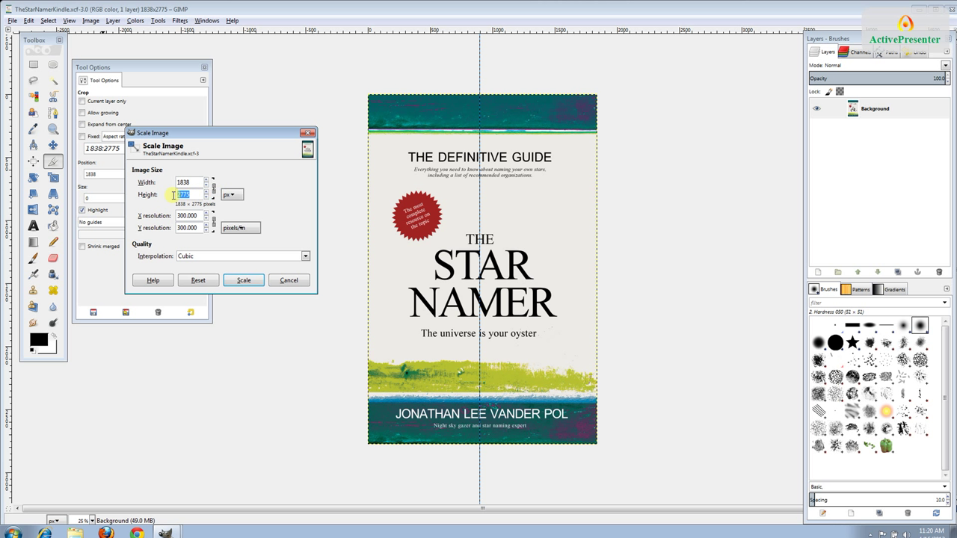
{"action": "type", "text": "3000"}
{"action": "left_click", "coordinate": [193, 183]}
{"action": "left_click", "coordinate": [239, 281]}
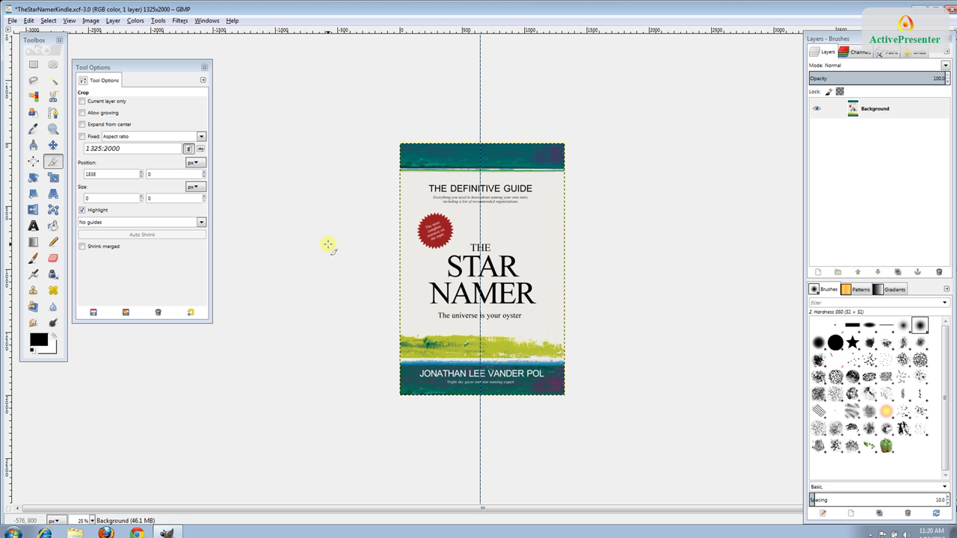
Save the scaled cover, then export it as TheStarNamerKindle.jpg at JPEG quality 100.
{"action": "left_click", "coordinate": [13, 21]}
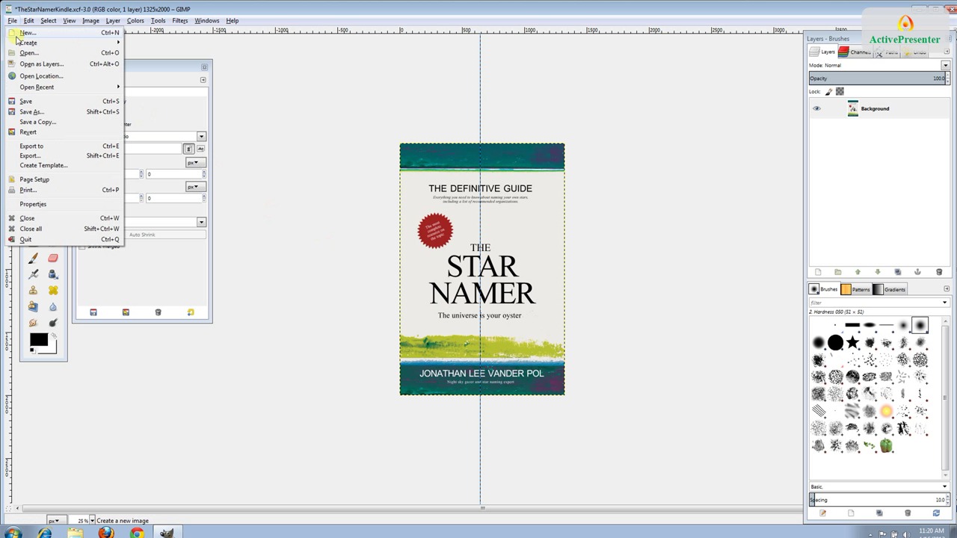
{"action": "left_click", "coordinate": [33, 101]}
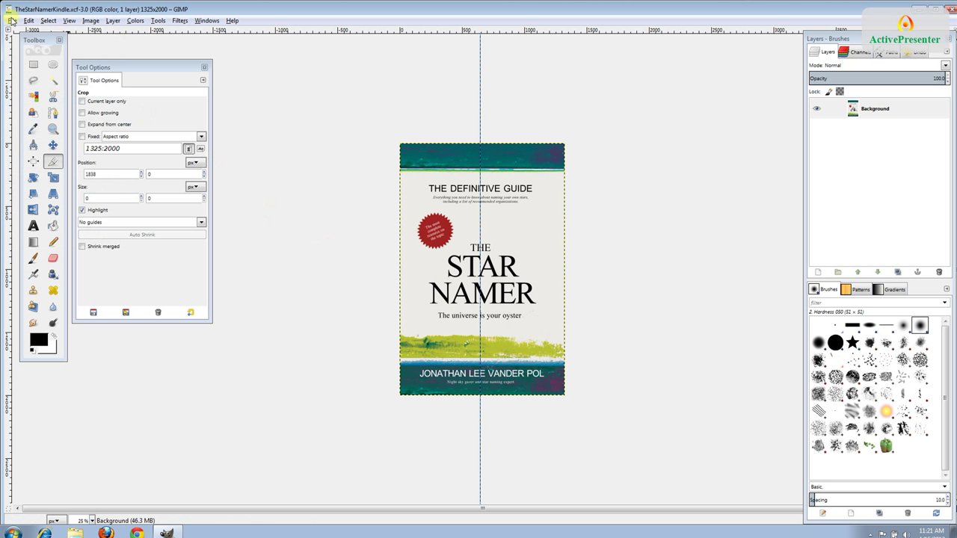
{"action": "left_click", "coordinate": [13, 21]}
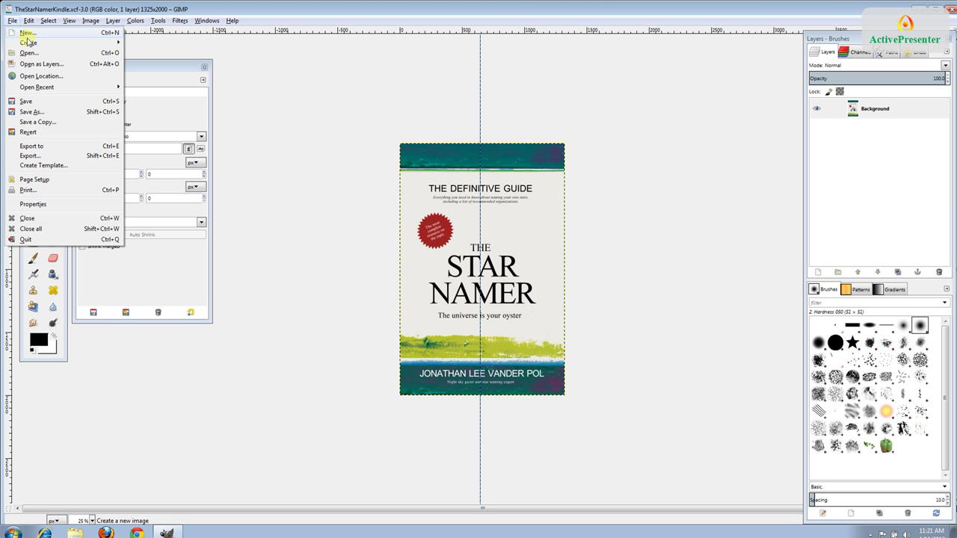
{"action": "left_click", "coordinate": [43, 156]}
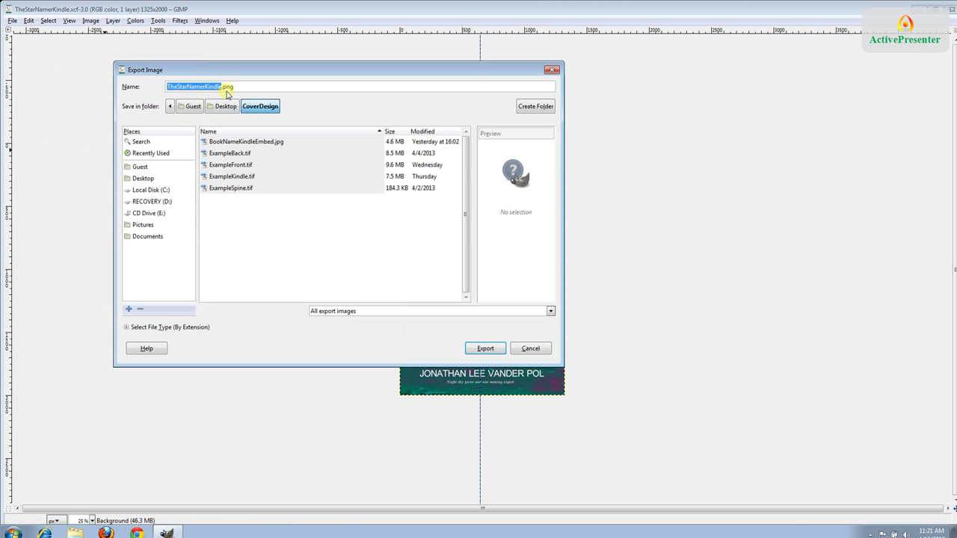
{"action": "left_click", "coordinate": [248, 87]}
{"action": "key", "text": "BackSpace"}
{"action": "key", "text": "BackSpace"}
{"action": "key", "text": "BackSpace"}
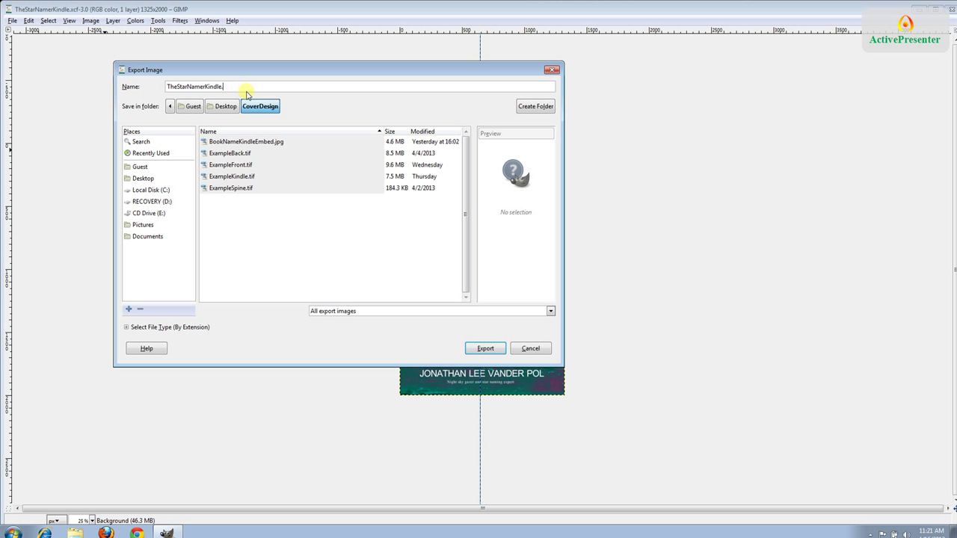
{"action": "type", "text": "jpg"}
{"action": "left_click", "coordinate": [550, 311]}
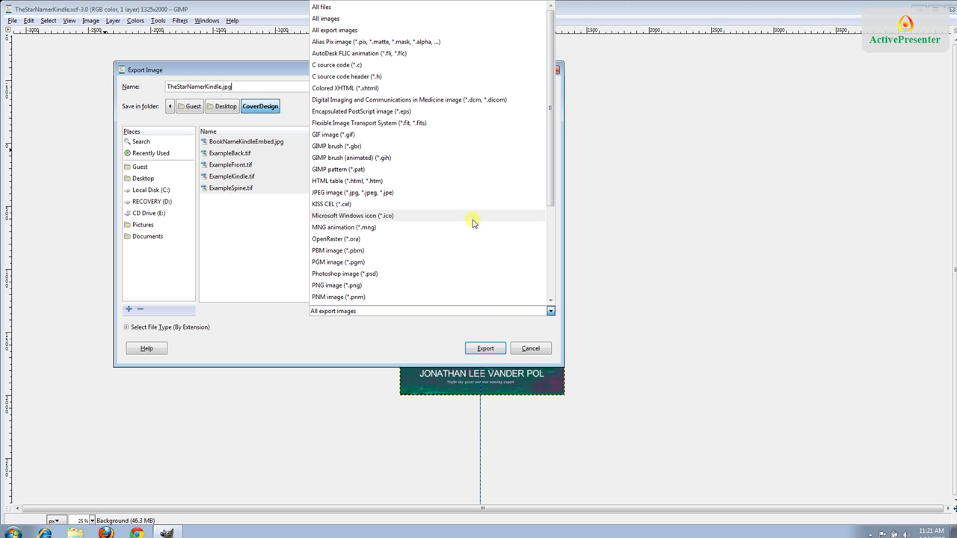
{"action": "left_click", "coordinate": [472, 193]}
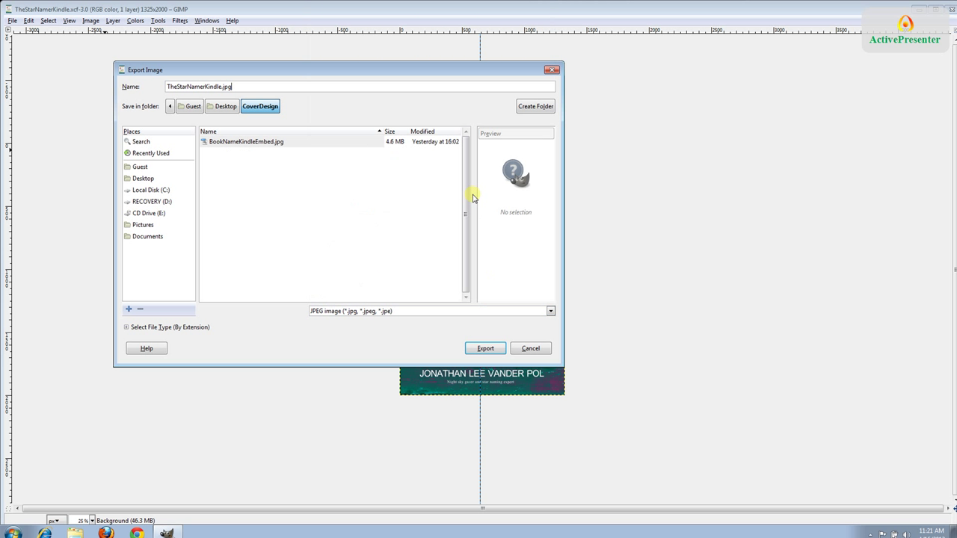
{"action": "left_click", "coordinate": [485, 351]}
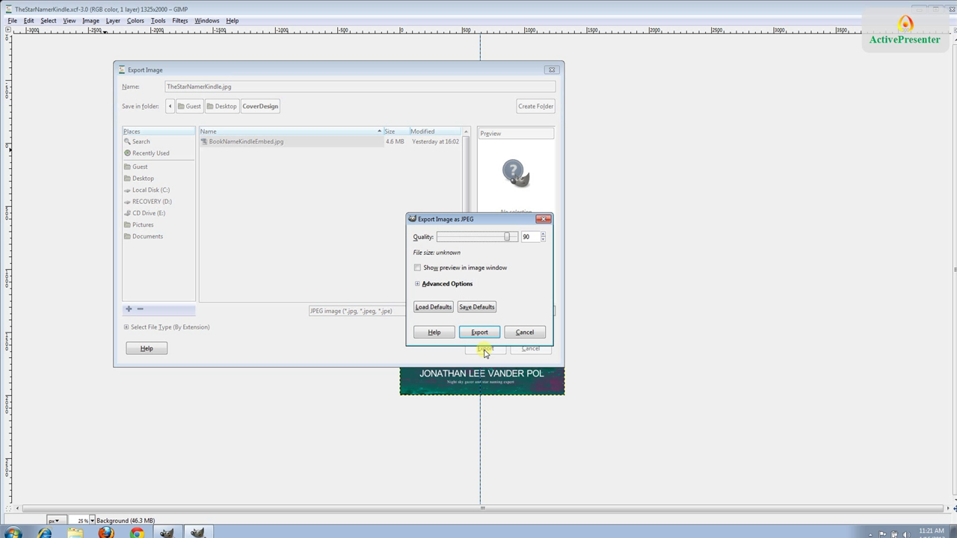
{"action": "left_click_drag", "start_coordinate": [507, 237], "coordinate": [518, 237]}
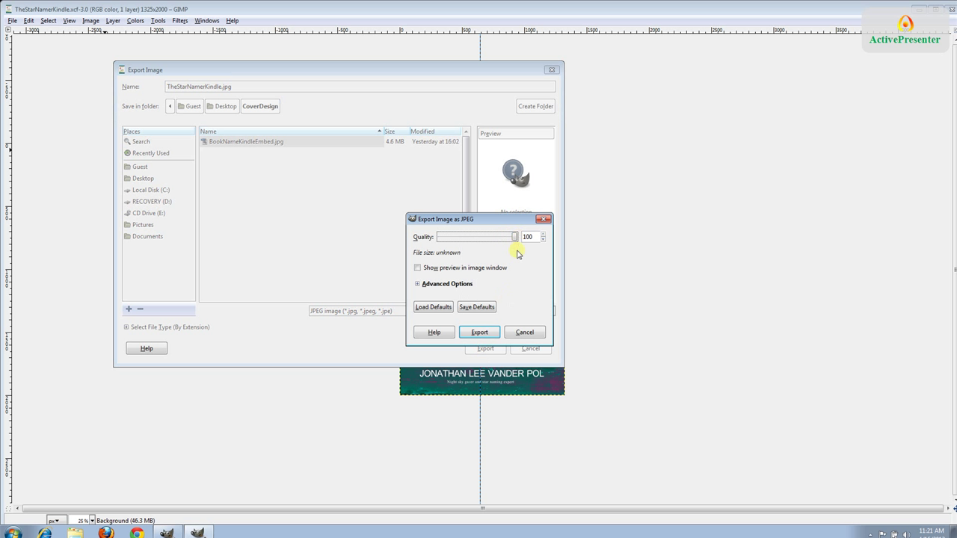
{"action": "left_click", "coordinate": [480, 332]}
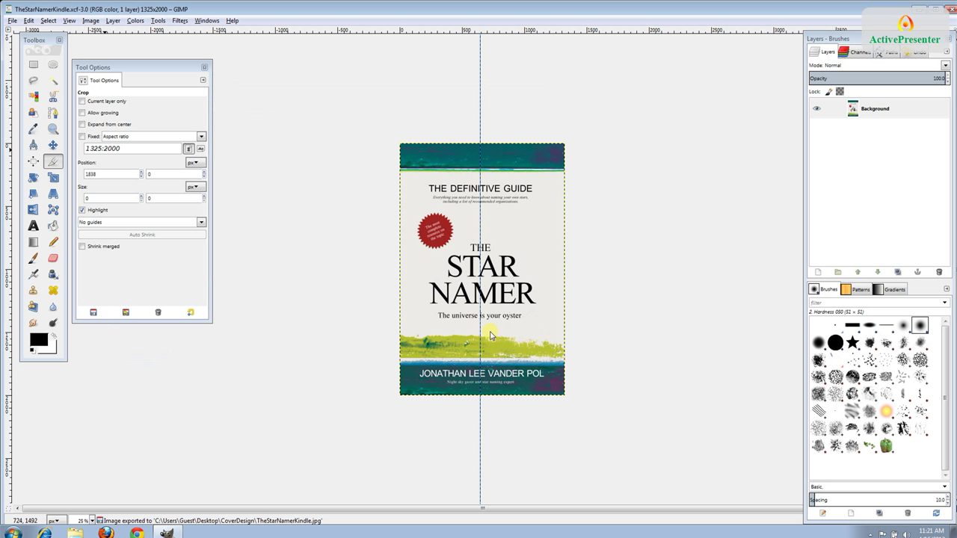